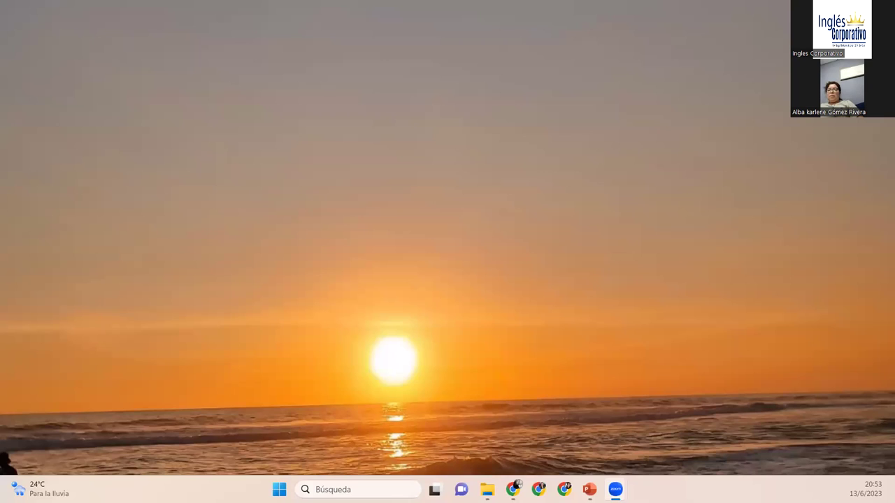
Show the EXCEL BÁSICO slideshow, then switch to the Práctica sesión 8 sales workbook
click(590, 489)
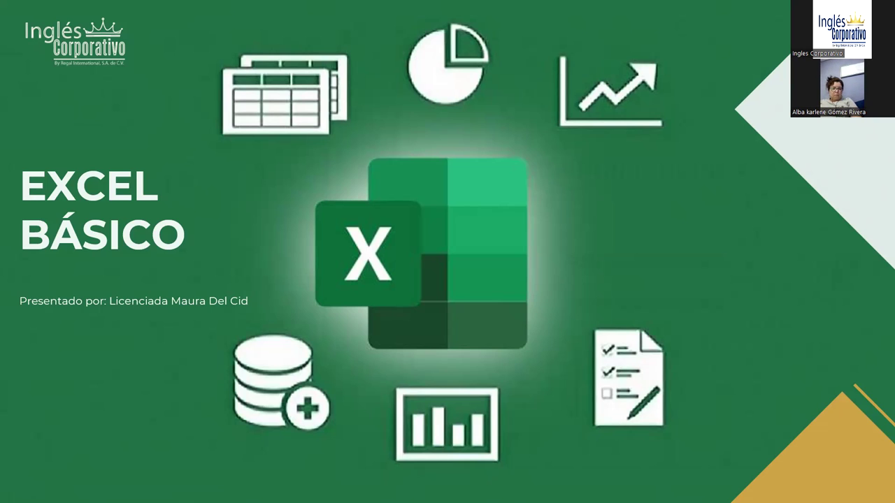
key(alt+Tab)
Maximize the sales workbook and return to the slideshow's CONTENIDO SESIÓN 8 slide
key(super+Up)
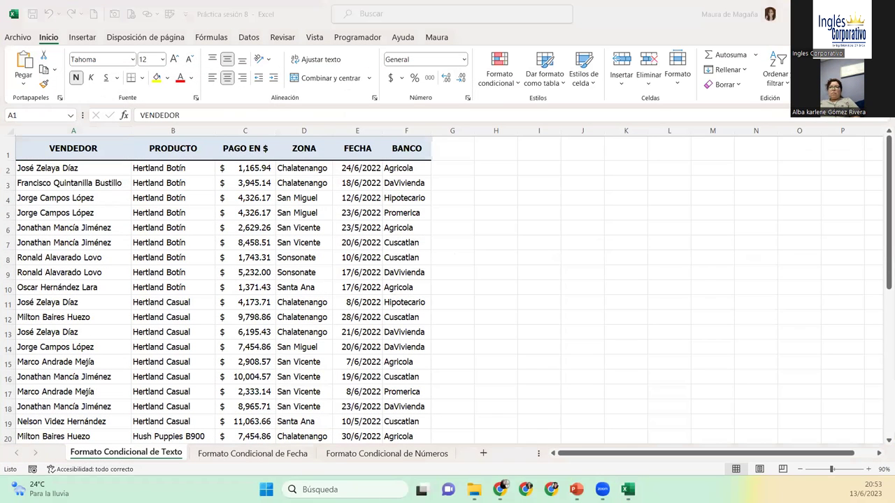
key(alt+Tab)
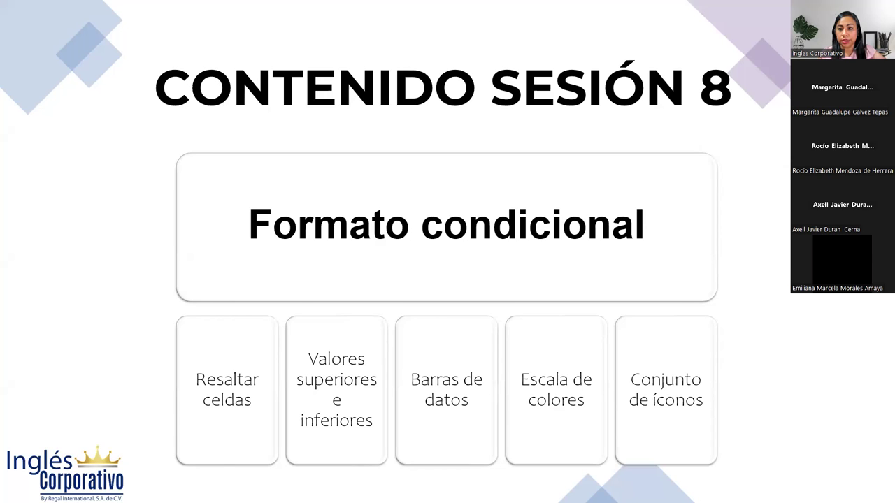
Advance past the session objective slide to the FORMATO CONDICIONAL definition slide
key(Right)
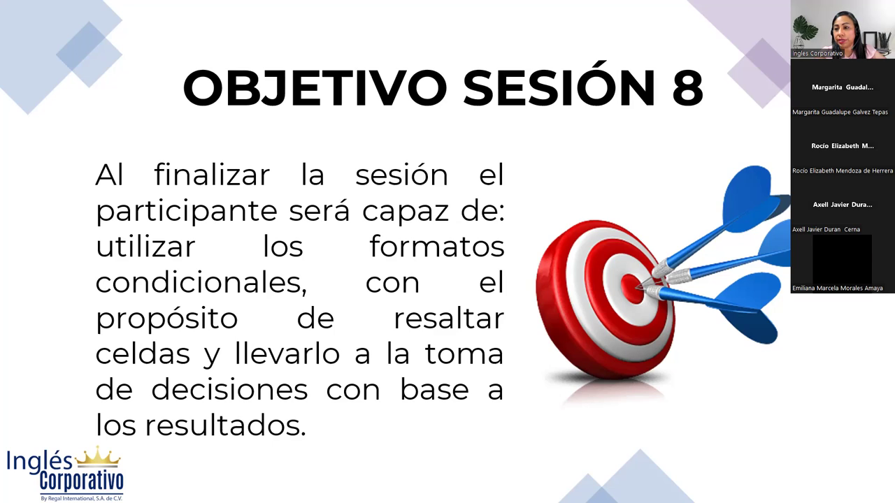
key(Right)
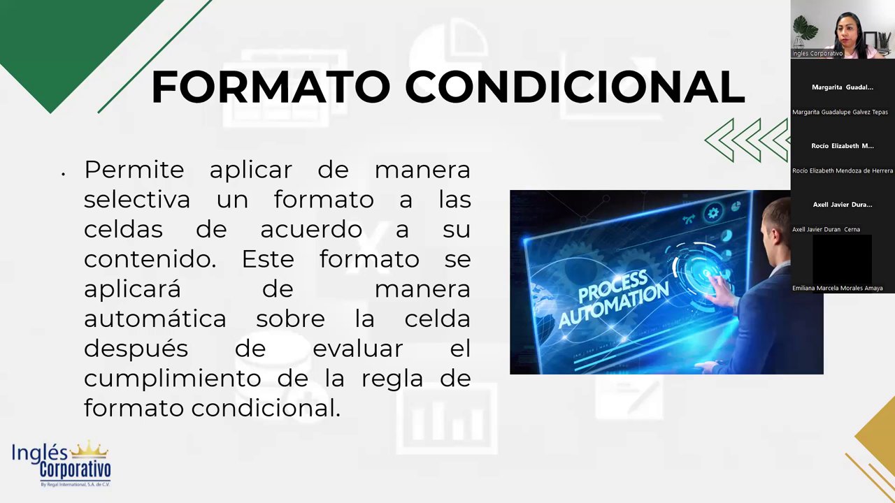
Advance to the '¿CÓMO SE APLICA EL FORMATO CONDICIONAL?' slide
key(Right)
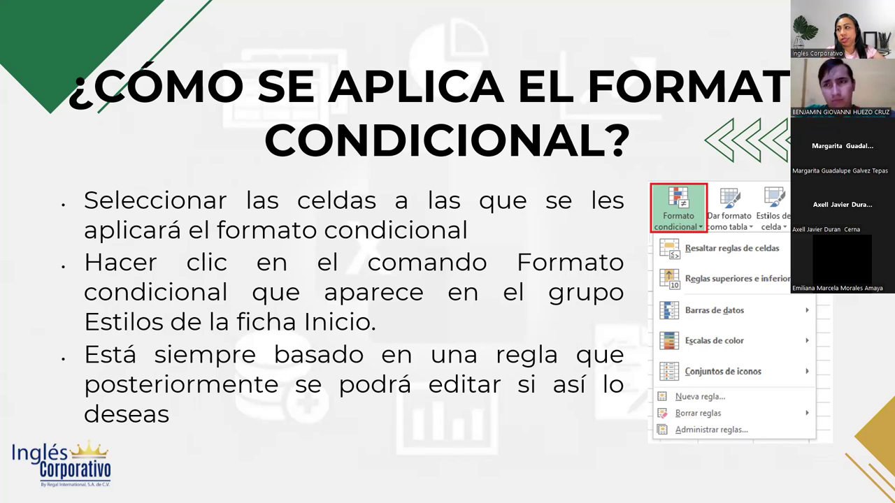
Advance to the slide contrasting cell-value rules with formula-based rules
key(Right)
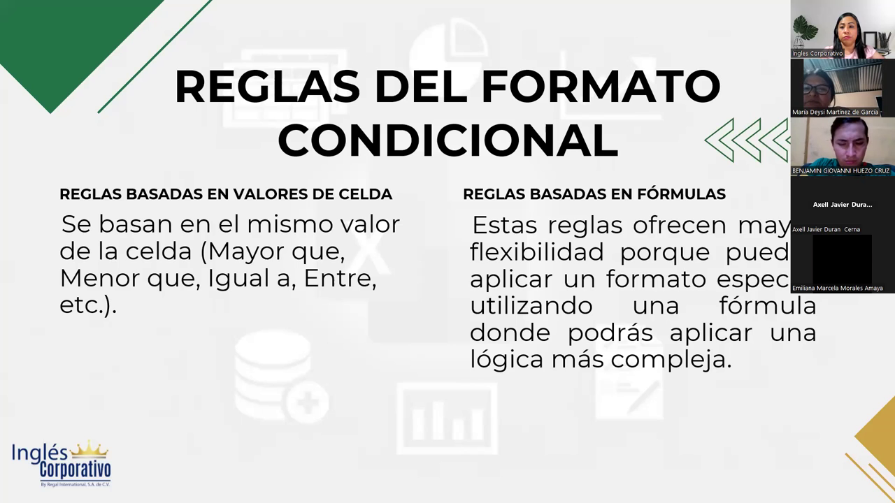
Advance the slideshow toward the conditional formatting practice slide
key(Right)
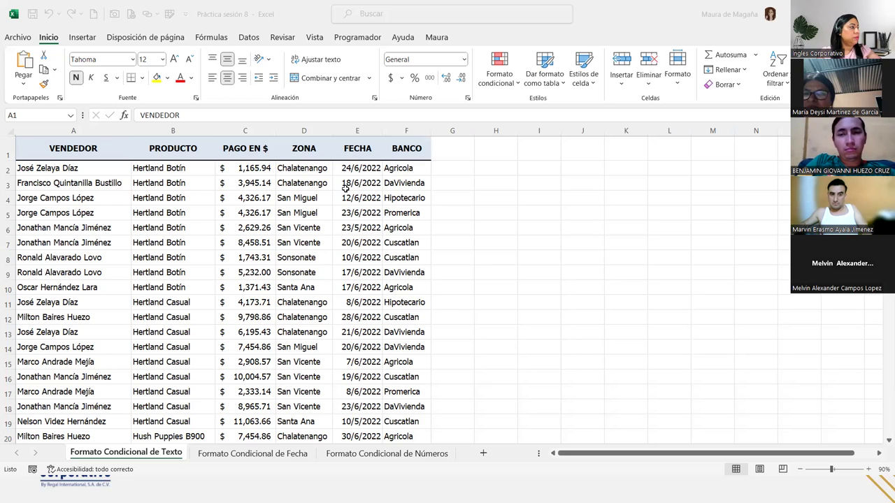
Select the 38 BANCO cells from F2 down to F39
click(288, 169)
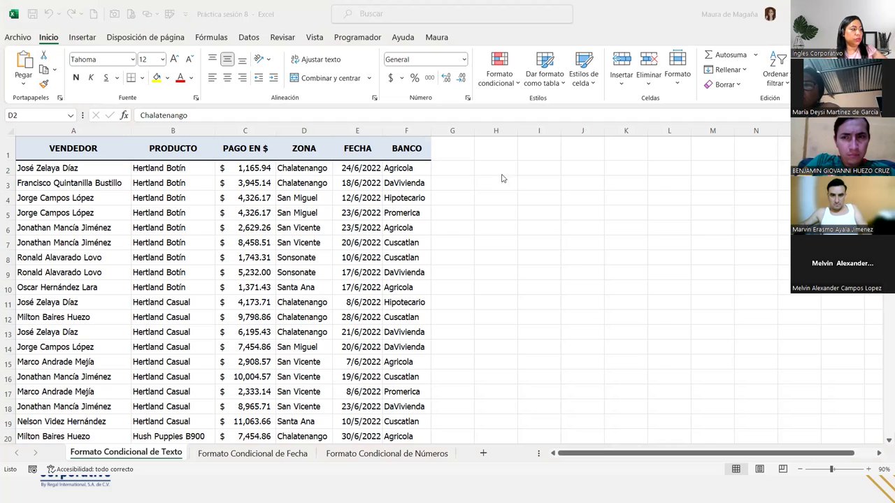
click(413, 164)
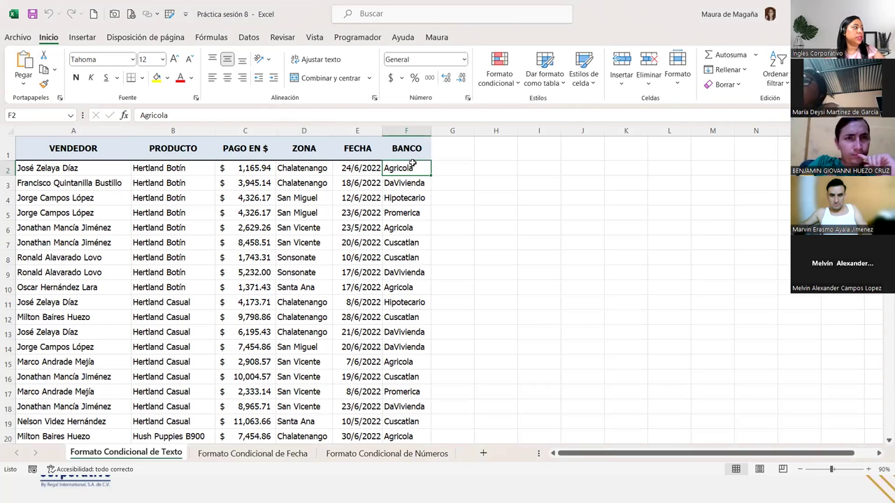
key(ctrl+shift+Down)
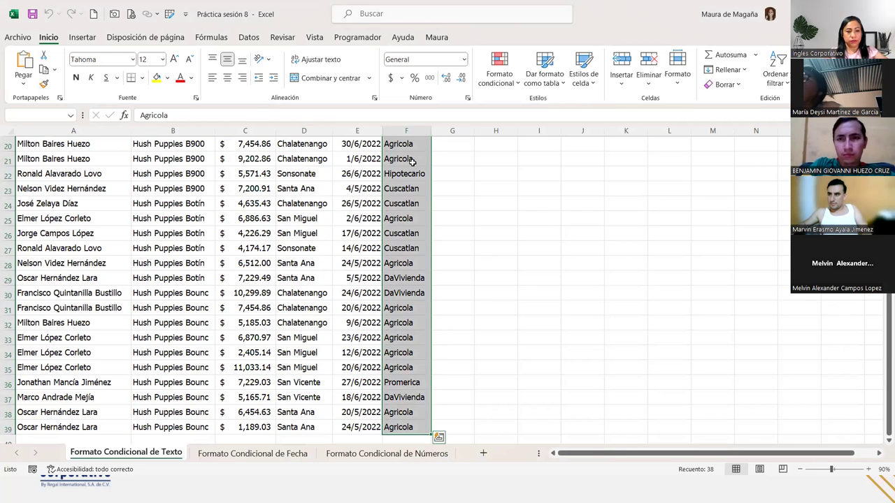
click(412, 162)
scroll(412, 162, up, 6)
click(413, 162)
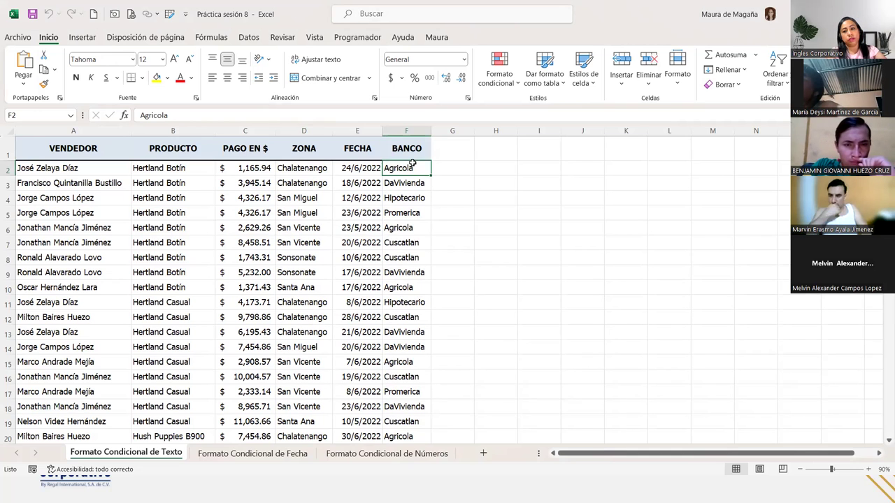
key(ctrl+shift+Down)
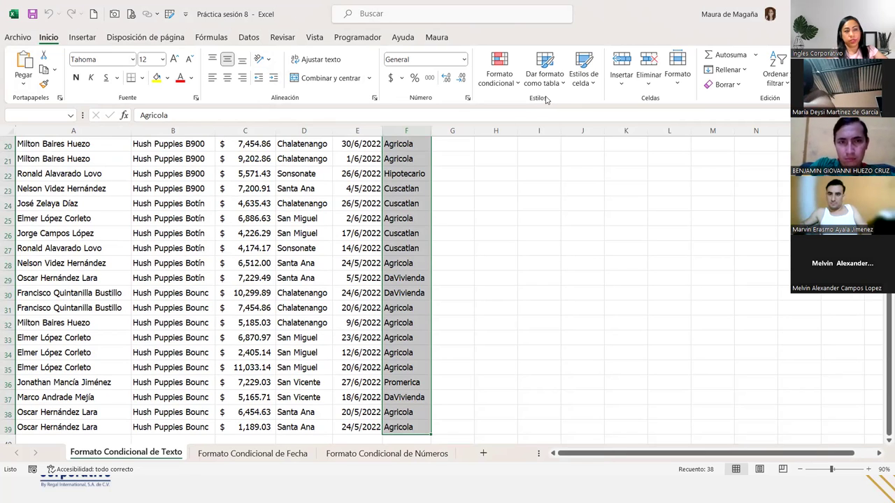
Open Formato condicional's highlight-cell rules for the F2:F39 range
click(502, 84)
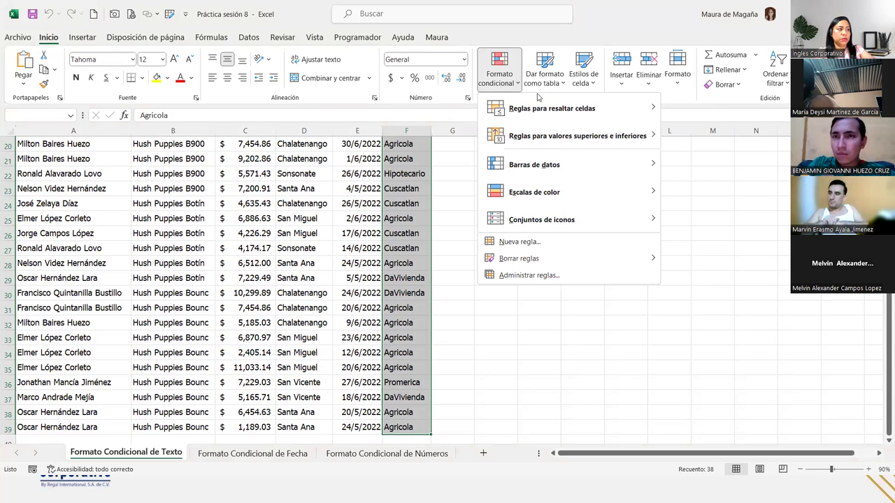
mouse_move(551, 108)
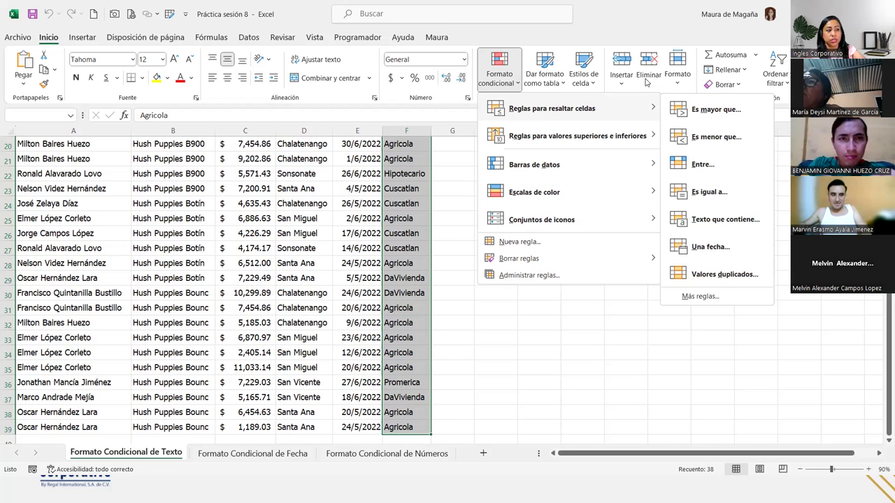
Set up a new rule where the cell value is 'igual a' 'Cuscal'
click(713, 297)
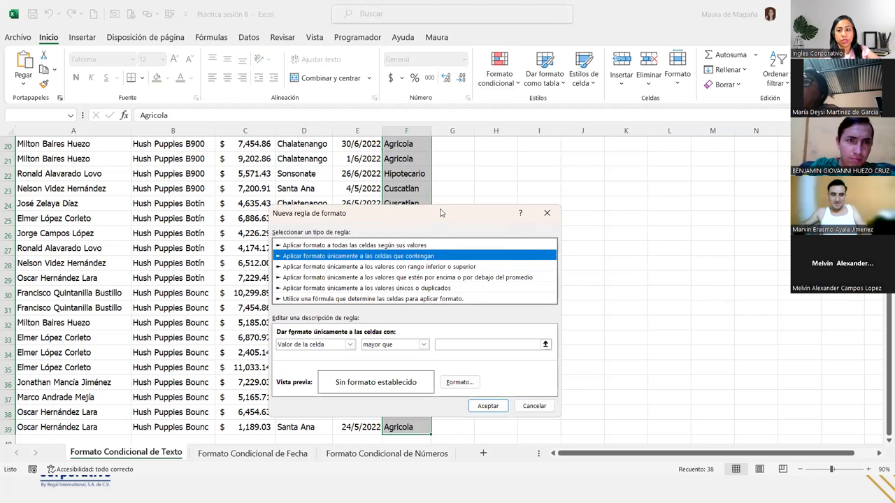
drag(440, 213, 545, 166)
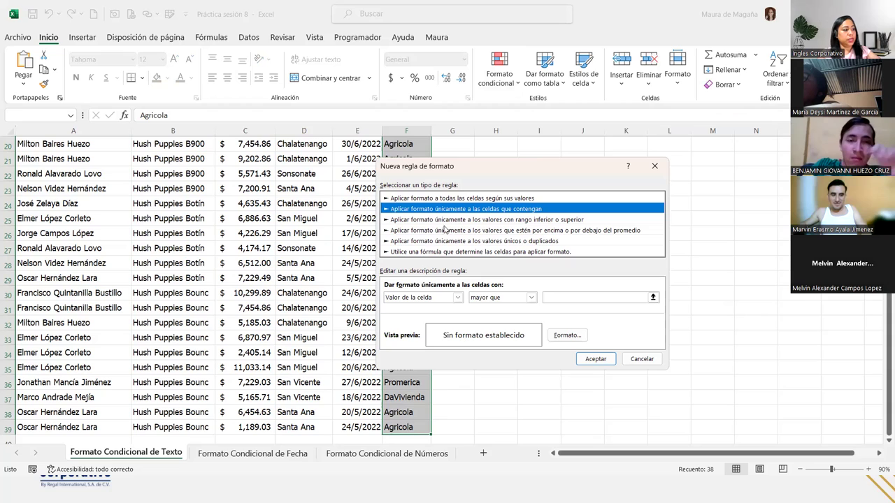
click(459, 298)
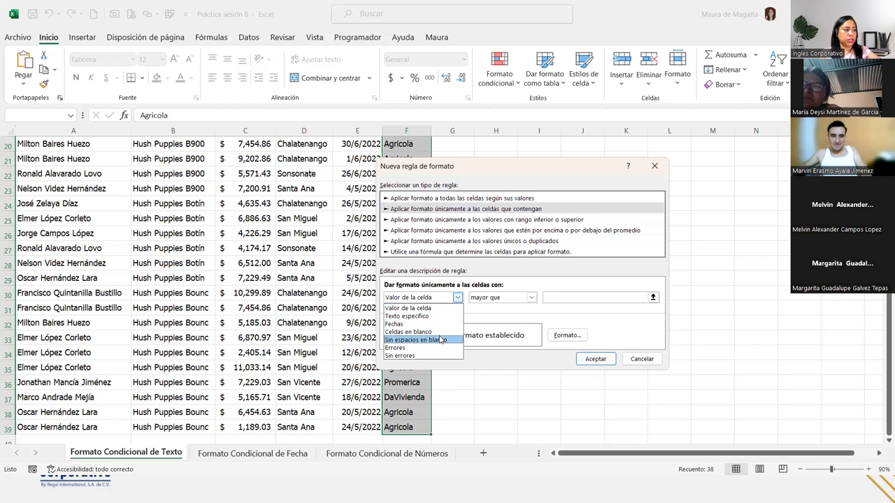
click(459, 298)
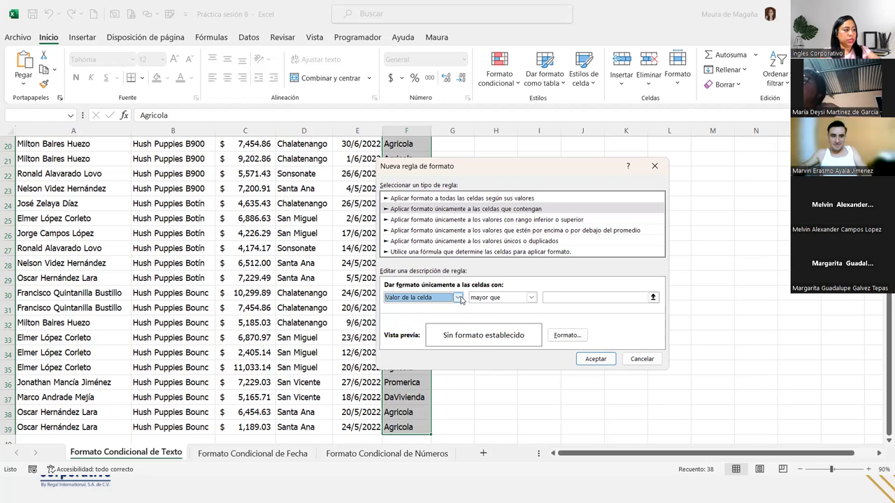
click(530, 298)
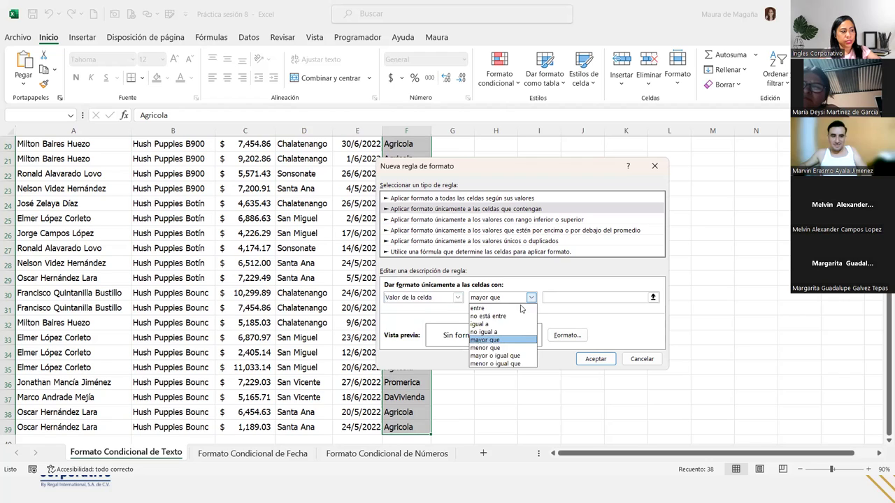
click(497, 325)
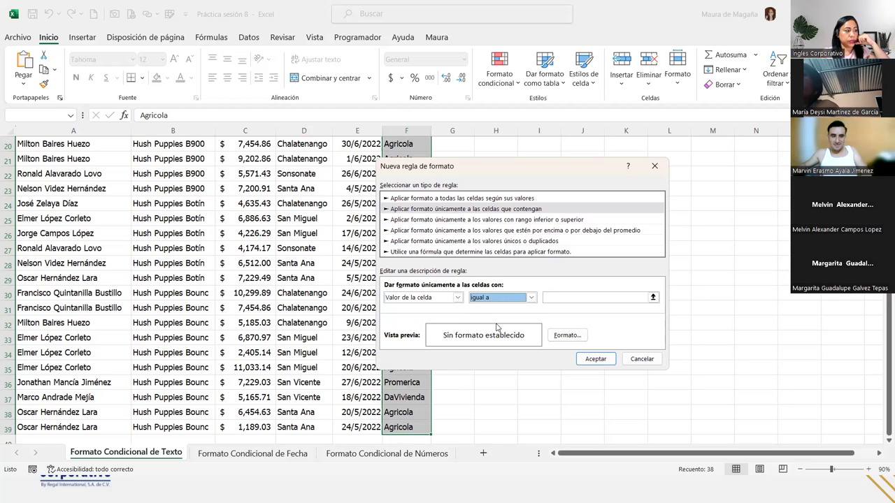
click(552, 298)
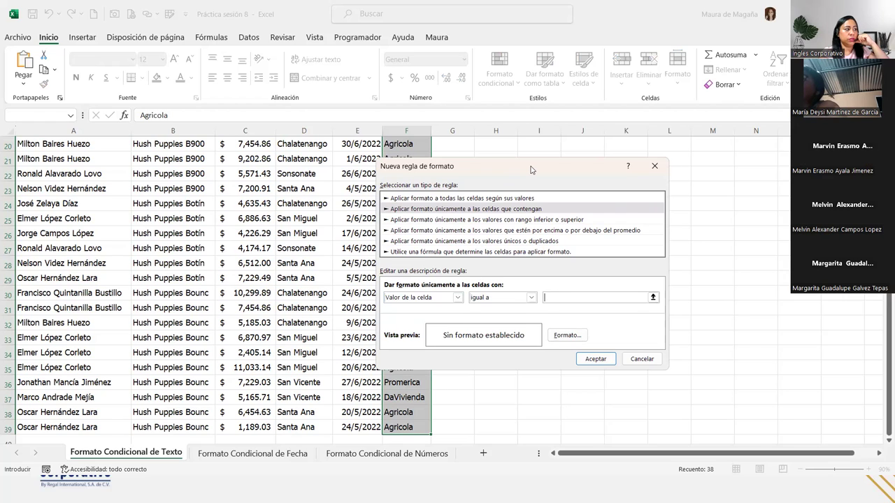
drag(531, 169, 609, 160)
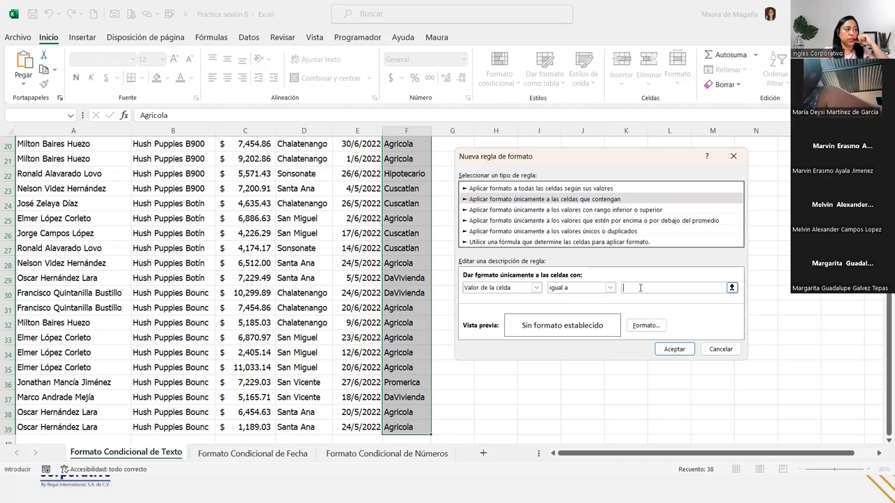
text(Cuscal)
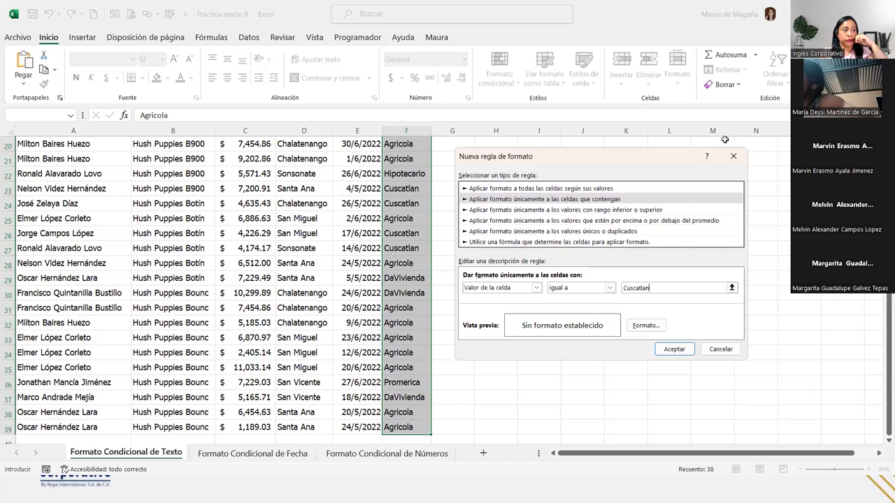
drag(614, 158, 596, 117)
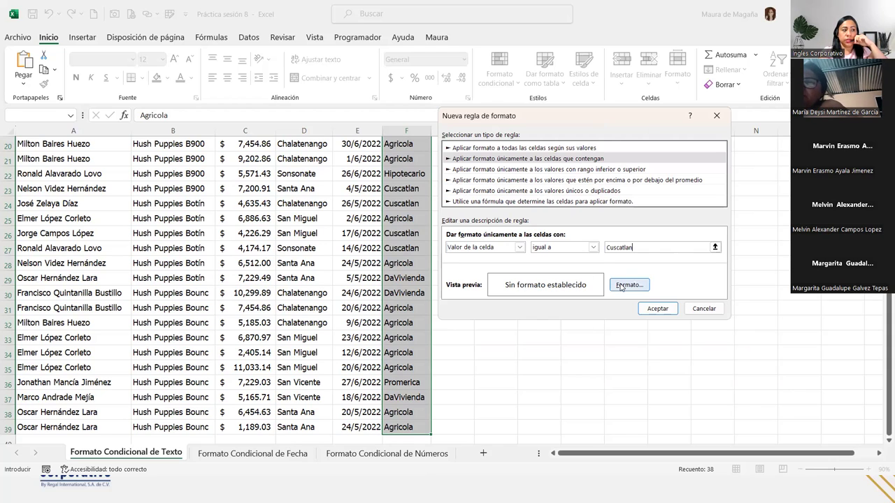
click(620, 287)
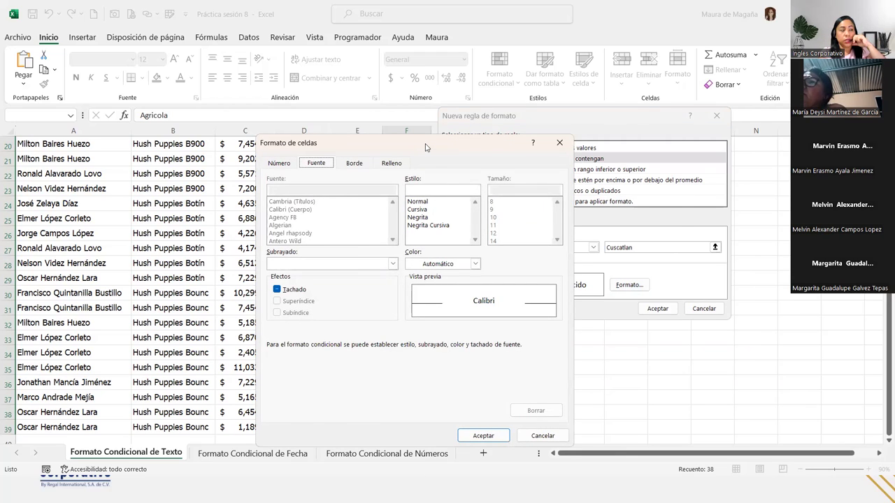
drag(425, 148, 536, 102)
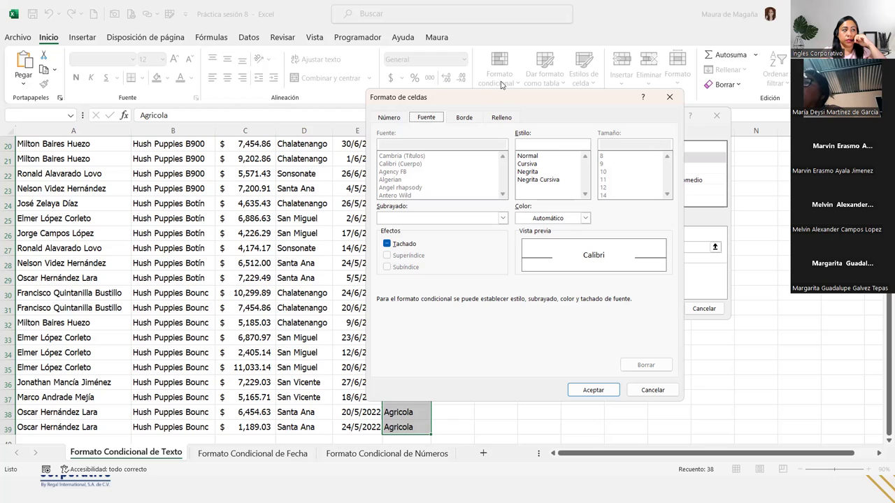
click(669, 98)
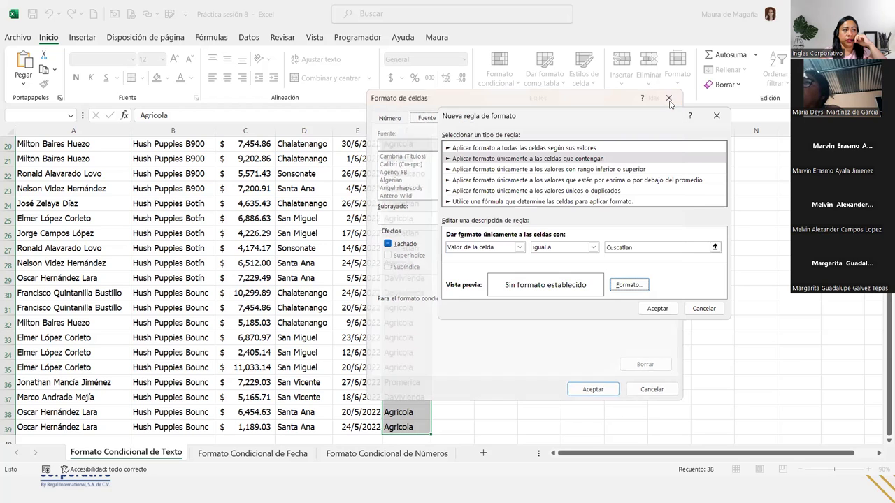
Restart the new rule with cell value 'igual a' and 'Cuscatlan' as the match
click(726, 120)
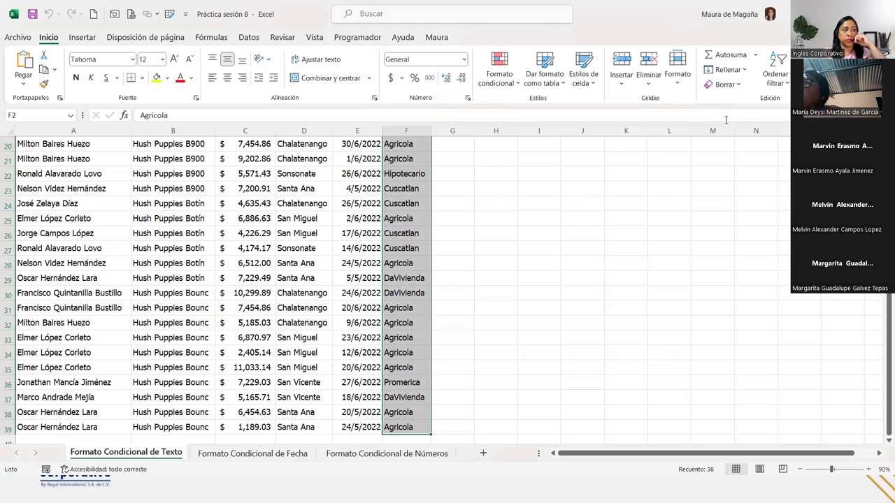
click(503, 86)
mouse_move(552, 109)
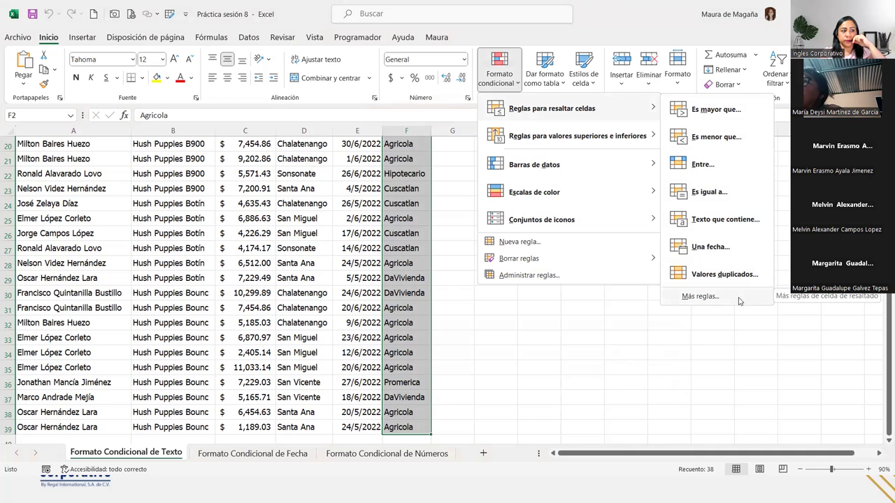
click(739, 300)
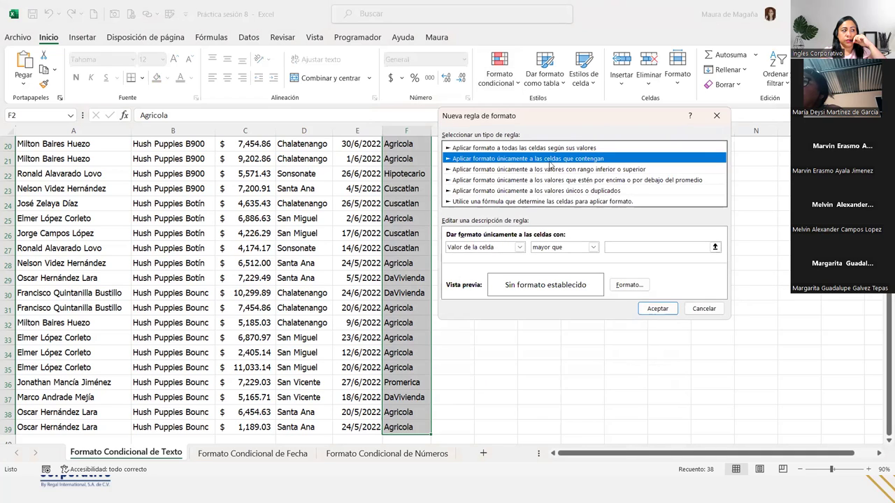
click(503, 246)
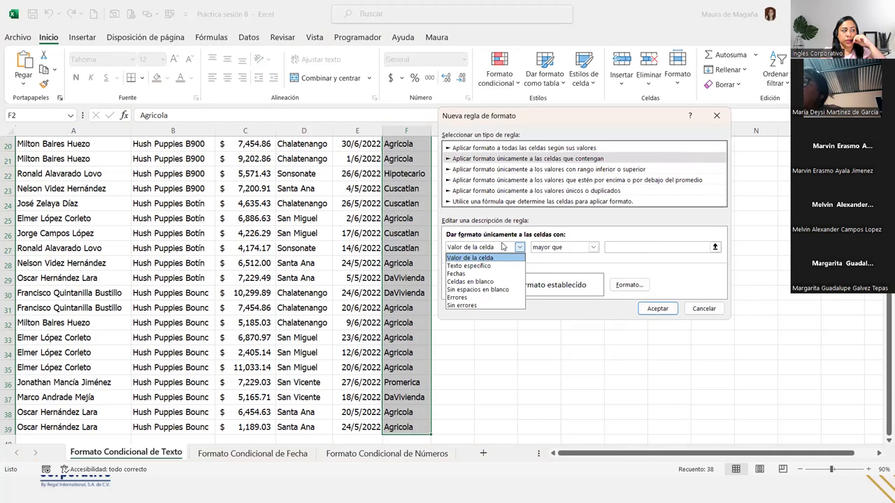
click(503, 246)
click(593, 247)
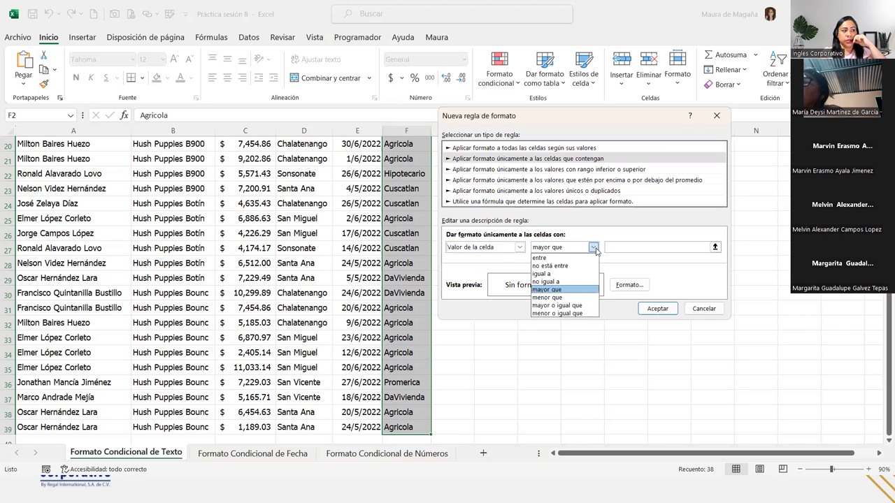
click(557, 275)
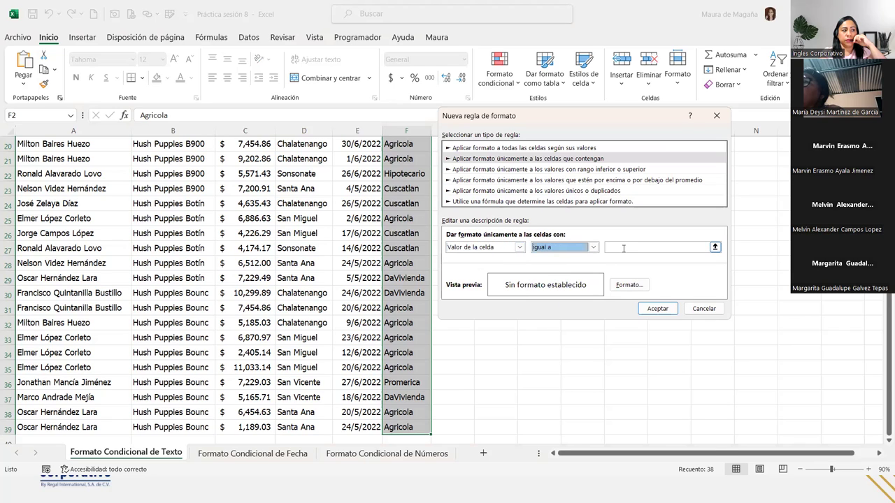
click(624, 248)
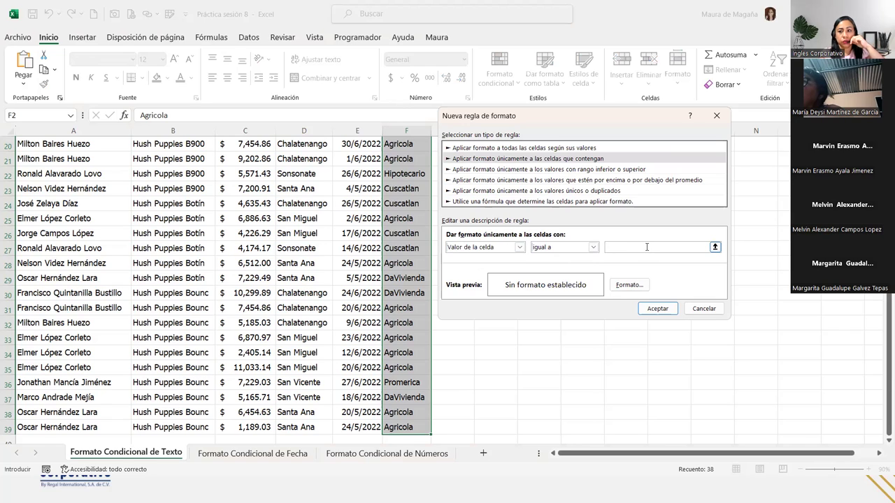
text(Cusca)
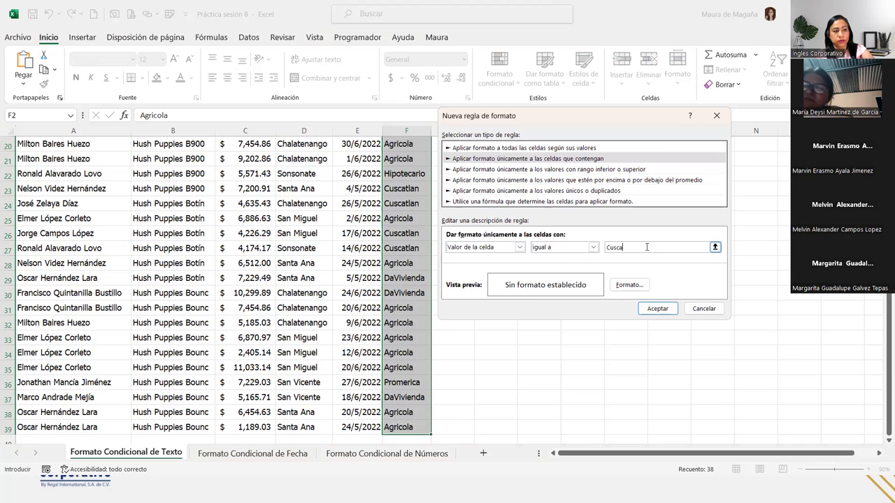
text(tlan)
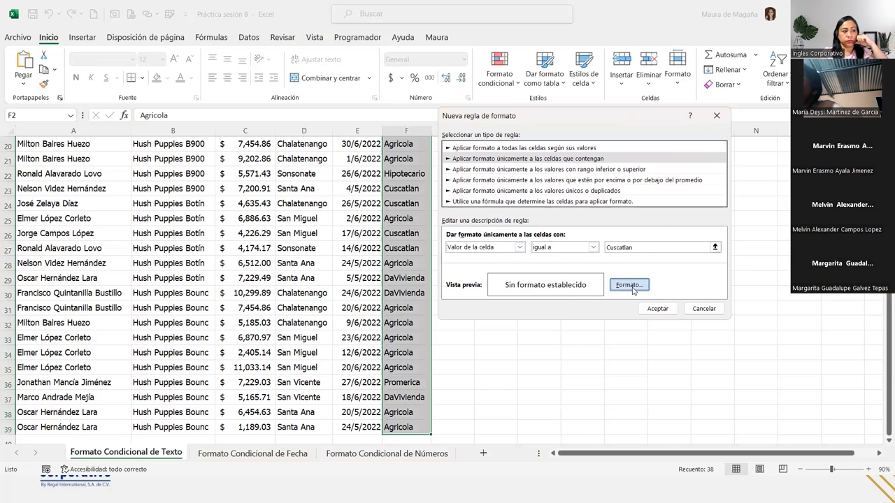
Open the Cuscatlan rule's font format settings and show the font colour palette
click(632, 285)
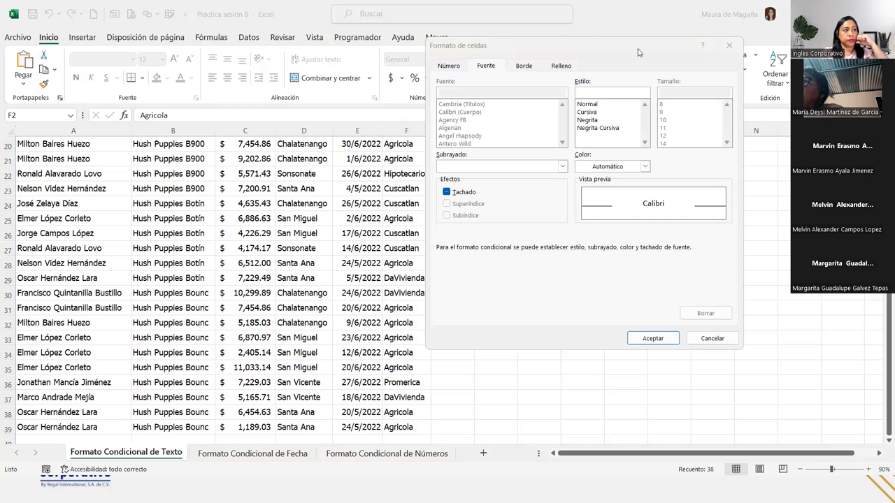
click(624, 69)
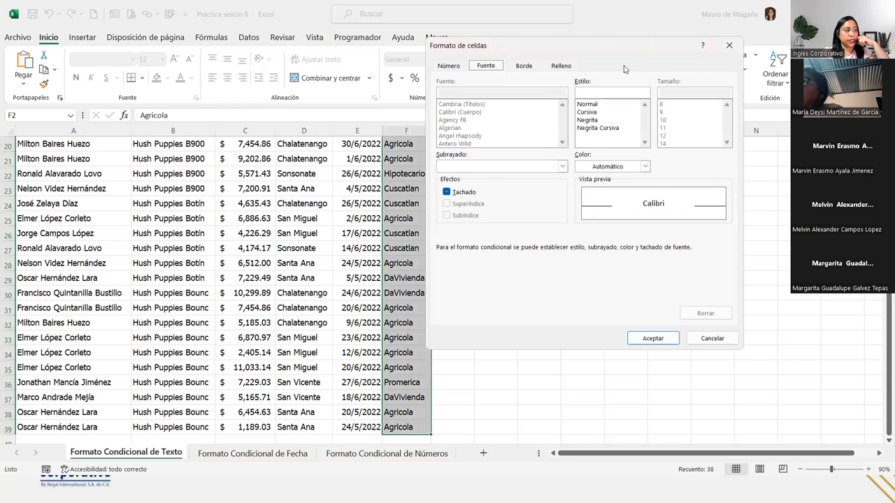
drag(637, 51, 538, 111)
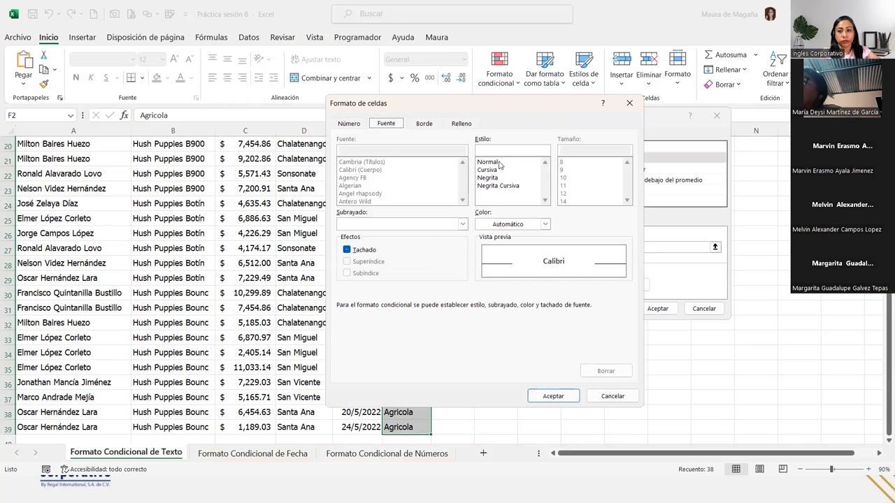
click(516, 225)
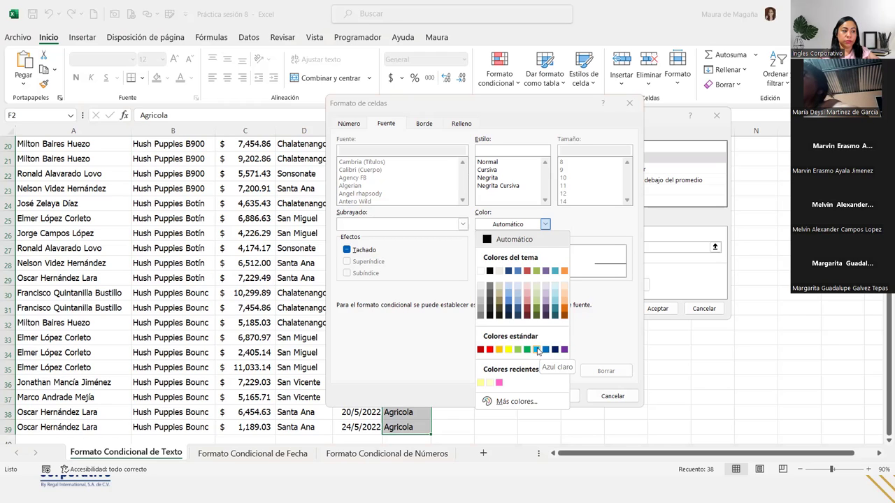
Make the Cuscatlan rule's text Azul claro and Negrita, and apply it to column F
click(538, 349)
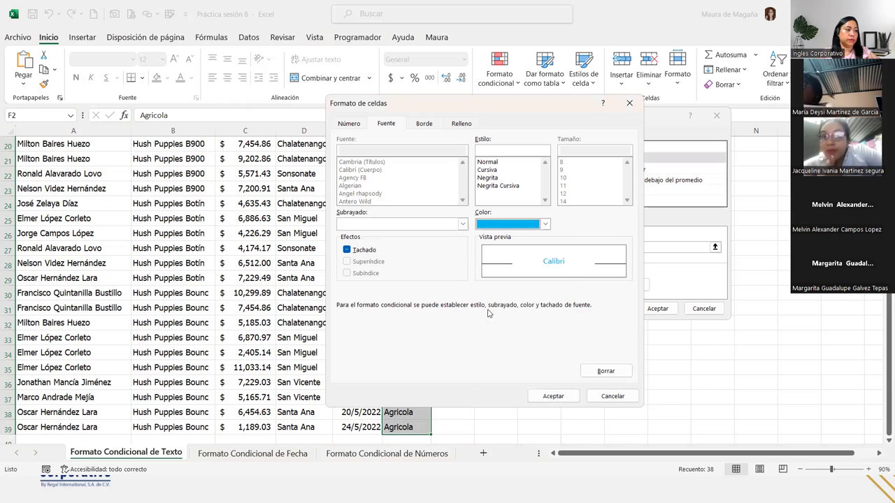
click(487, 177)
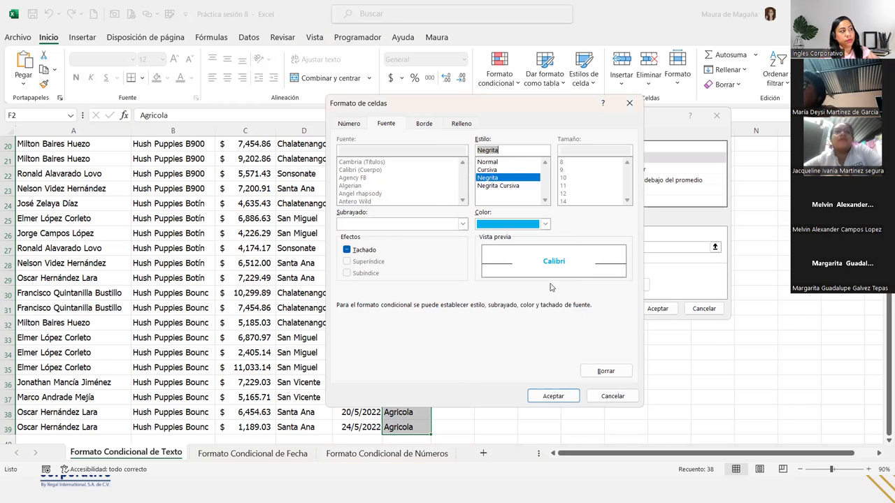
click(553, 396)
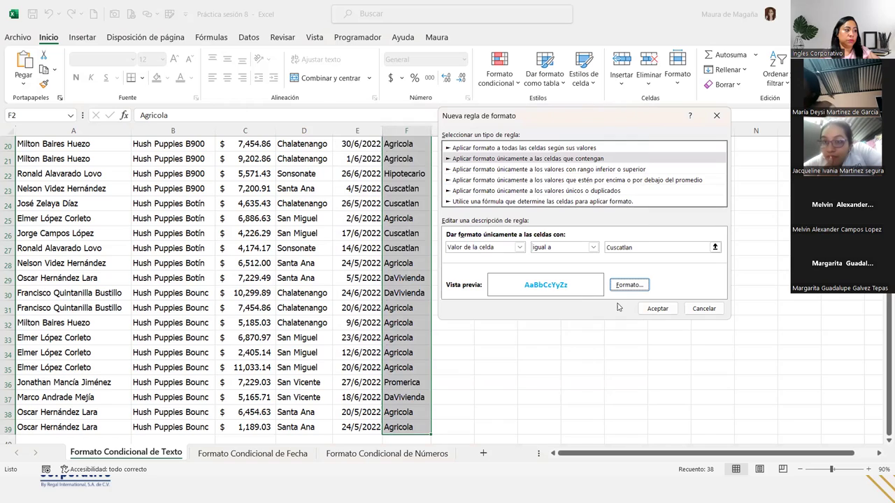
click(657, 309)
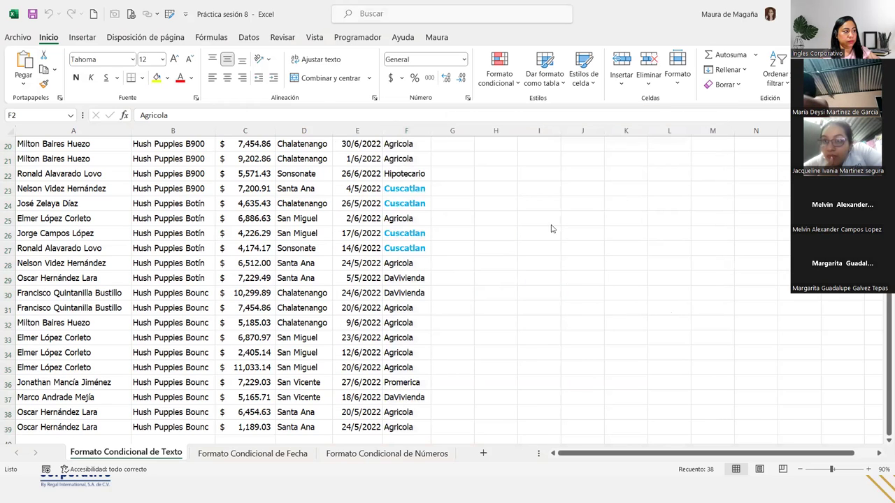
click(417, 242)
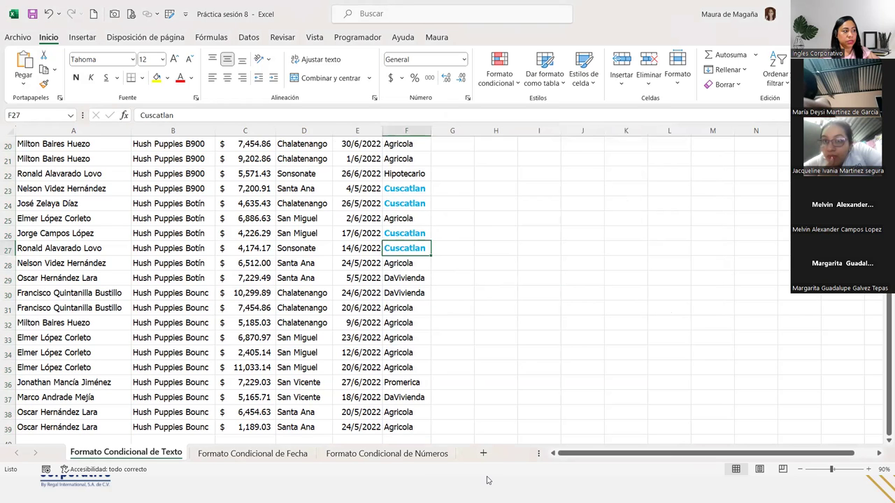
key(Up)
key(Up)
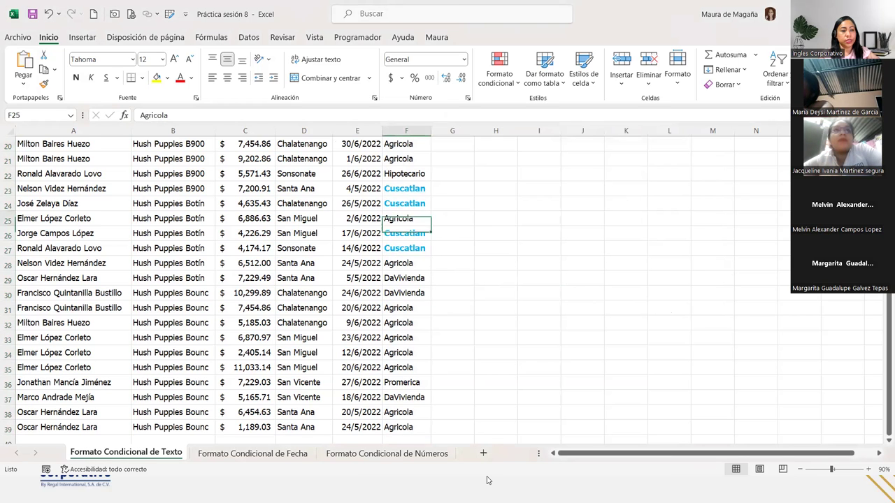
key(Up)
key(Up)
key(Up)
key(Up)
key(Up)
key(Up)
key(Down)
key(Down)
key(Down)
key(Down)
key(Down)
key(Down)
key(Down)
key(Down)
key(Down)
key(Down)
key(Down)
key(Down)
key(Down)
key(Down)
key(Down)
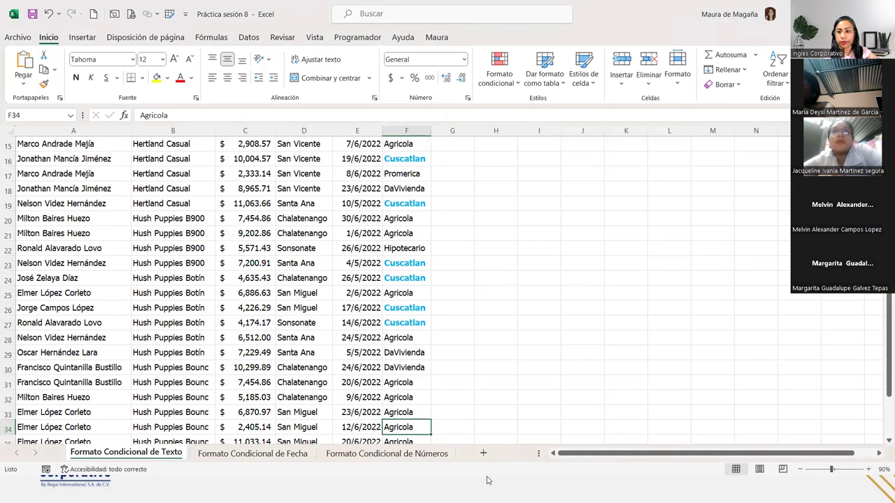
key(Down)
key(Down)
key(Down)
key(Down)
key(Down)
key(Down)
key(Down)
key(Up)
key(Up)
key(Up)
key(Up)
key(Up)
key(Up)
key(Up)
key(Up)
key(Up)
key(Up)
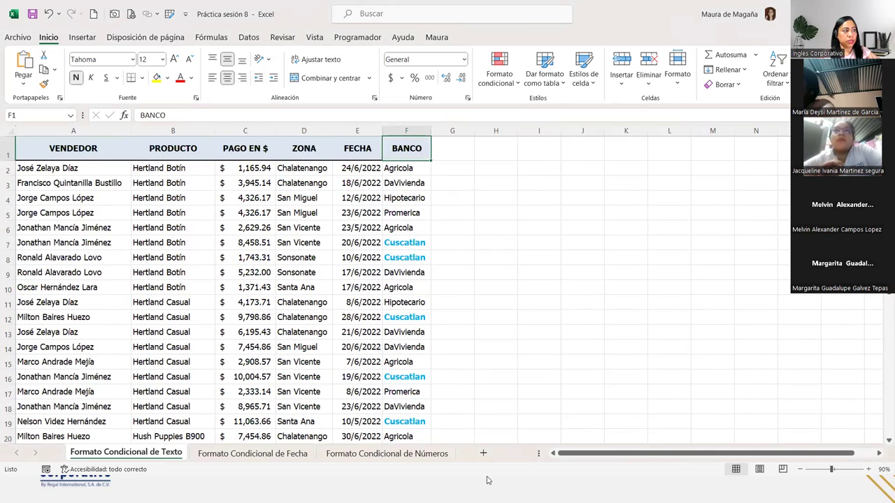
key(Down)
key(Down)
key(Down)
key(Down)
key(Down)
key(Up)
key(Up)
key(Up)
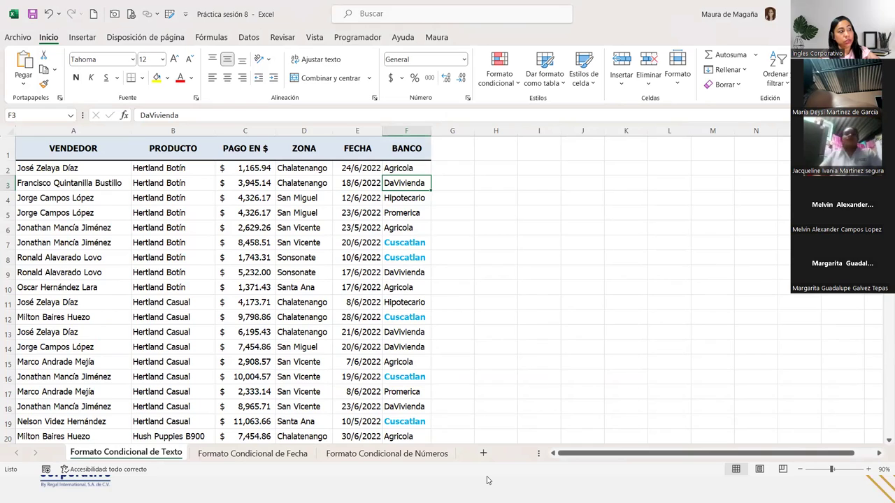
Test the rule by entering Cuscatlan in F3 and Promerica in F8
text(cuscatlan)
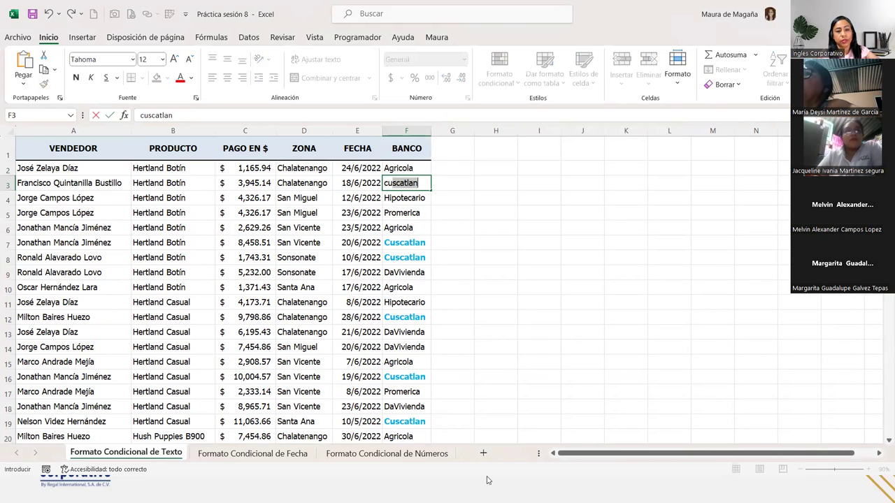
key(Return)
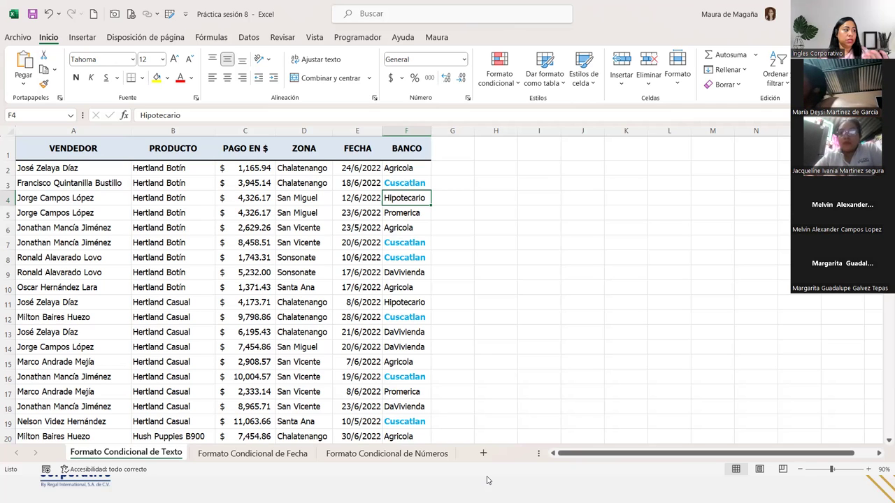
key(Down)
key(Down)
key(Down)
key(Down)
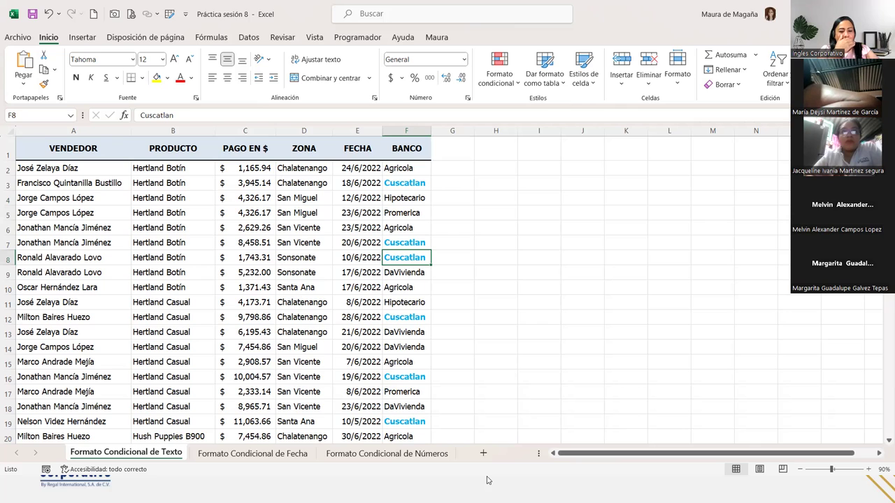
text(Promeria)
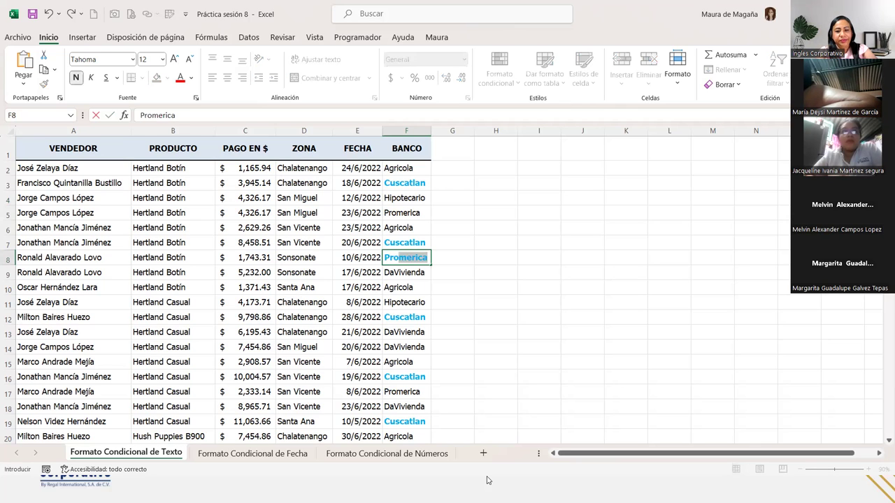
text(ca)
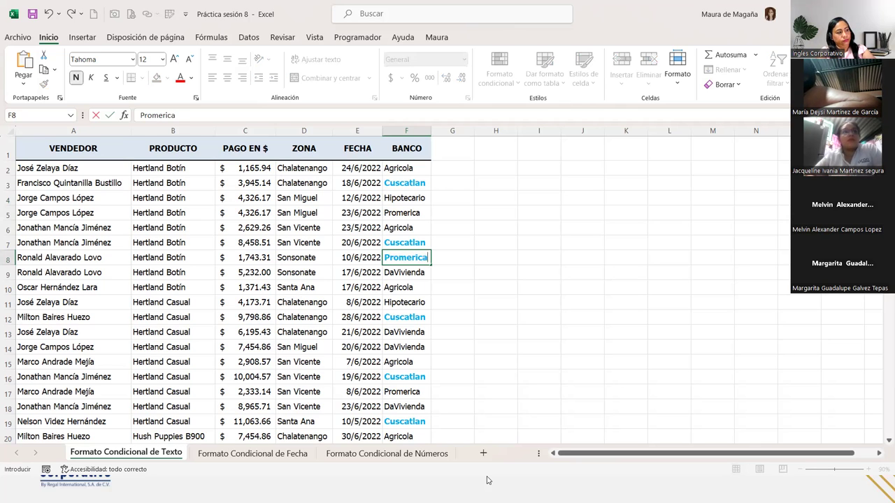
key(Return)
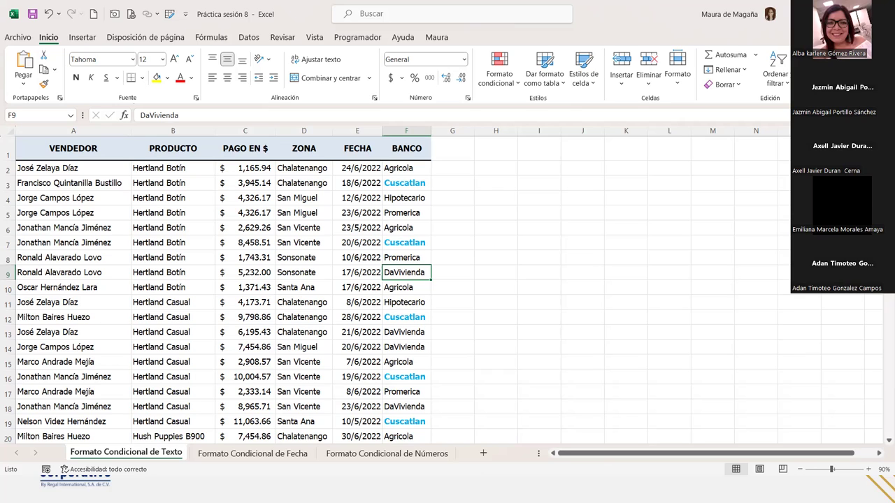
key(alt+Tab)
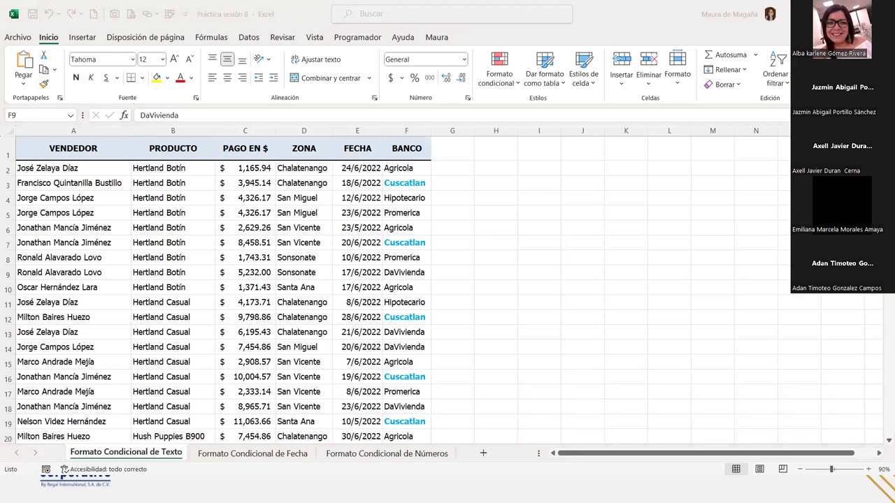
click(404, 168)
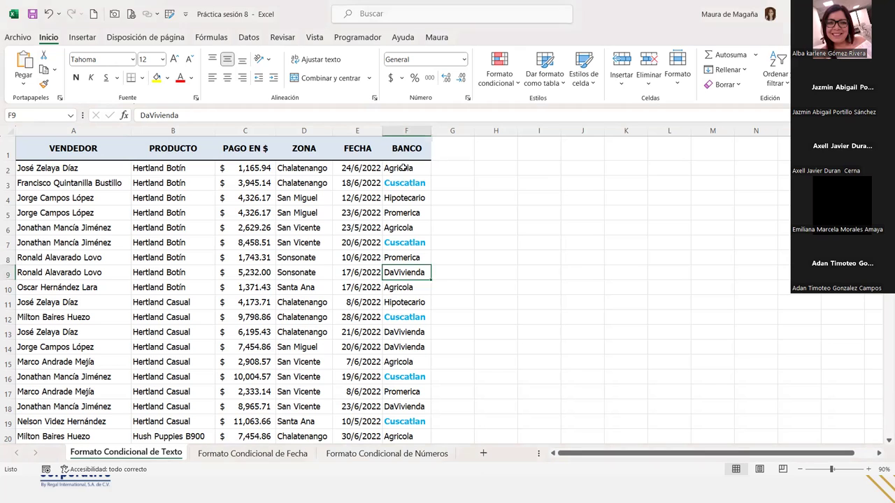
key(ctrl+shift+Down)
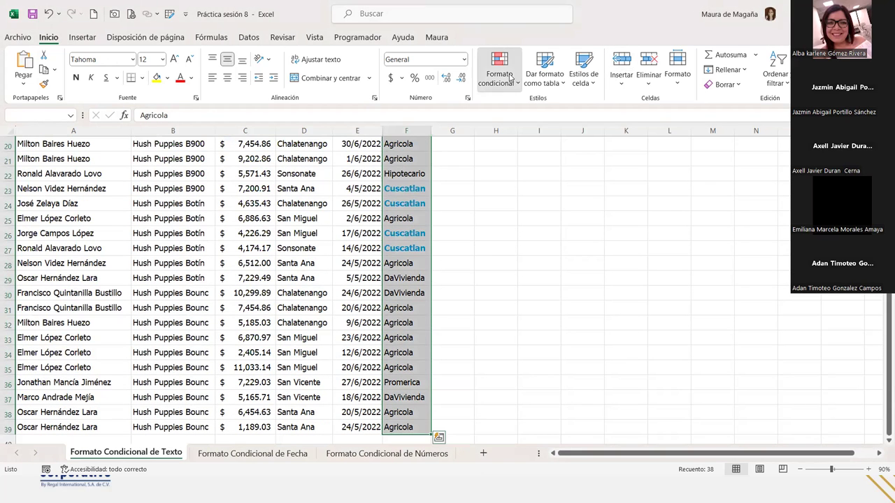
click(510, 77)
mouse_move(552, 108)
click(528, 275)
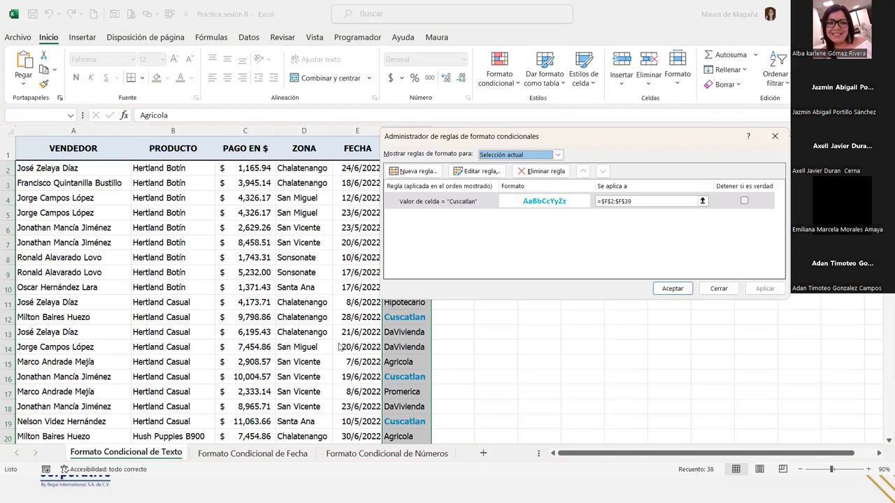
double_click(472, 202)
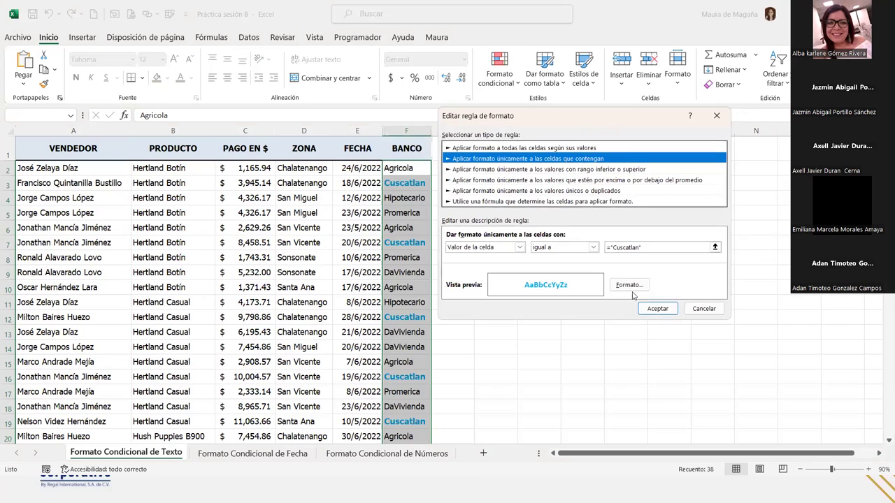
click(630, 286)
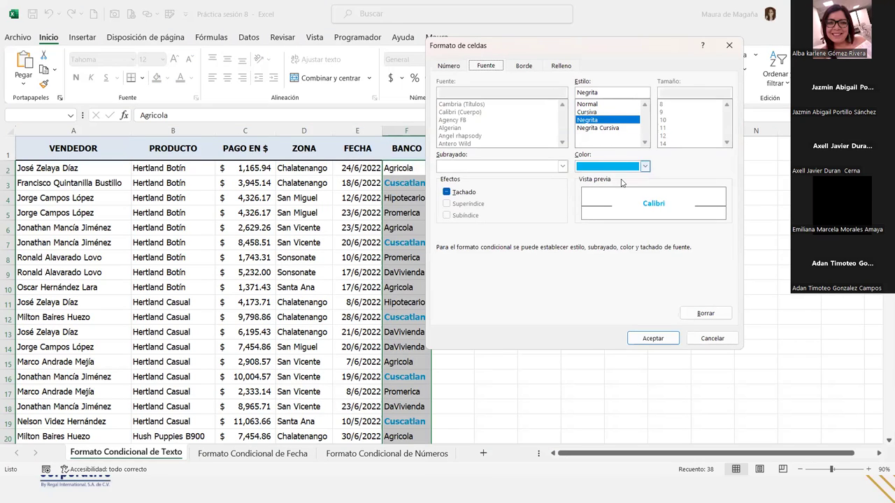
click(645, 168)
click(645, 168)
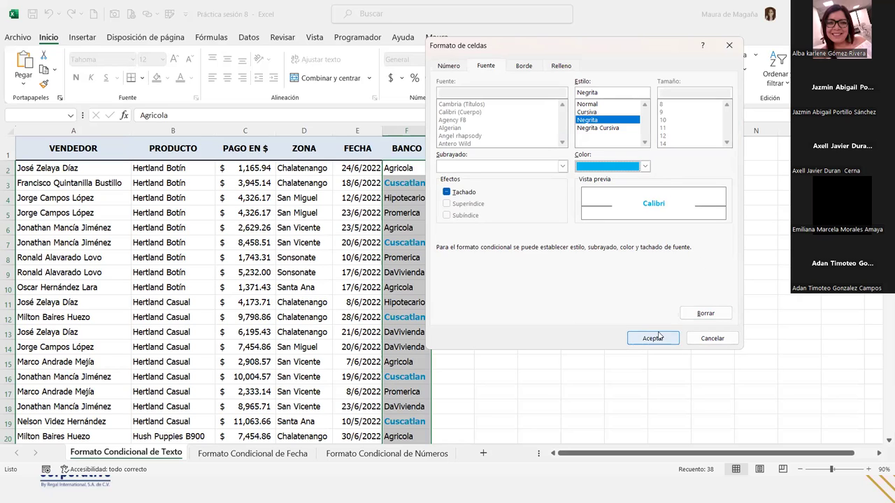
click(686, 339)
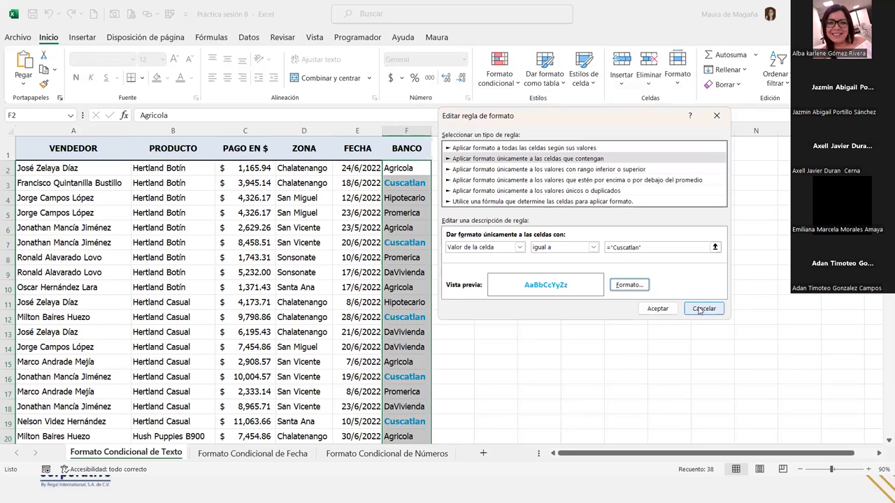
click(699, 309)
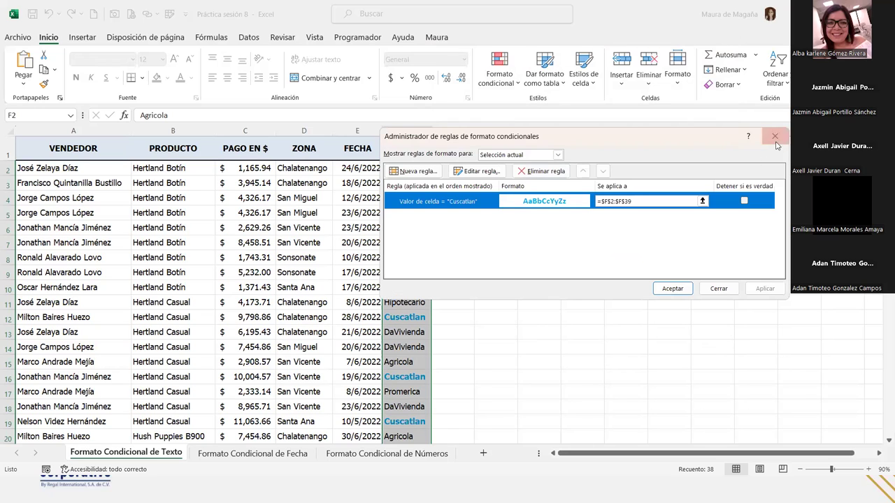
click(775, 136)
Check the values in F3 (Cuscatlan) and F8 (Promerica)
click(418, 185)
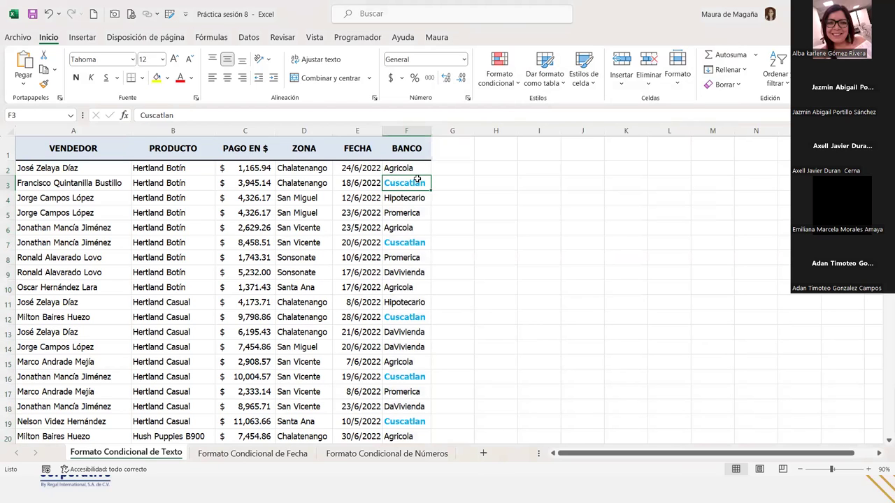
click(416, 257)
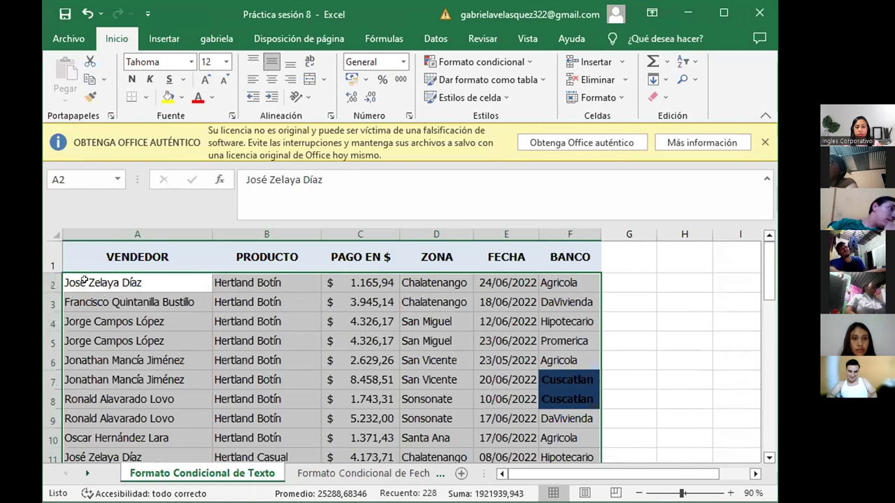
Select the student's BANCO values F2:F39 with Ctrl+Shift+Down
click(84, 281)
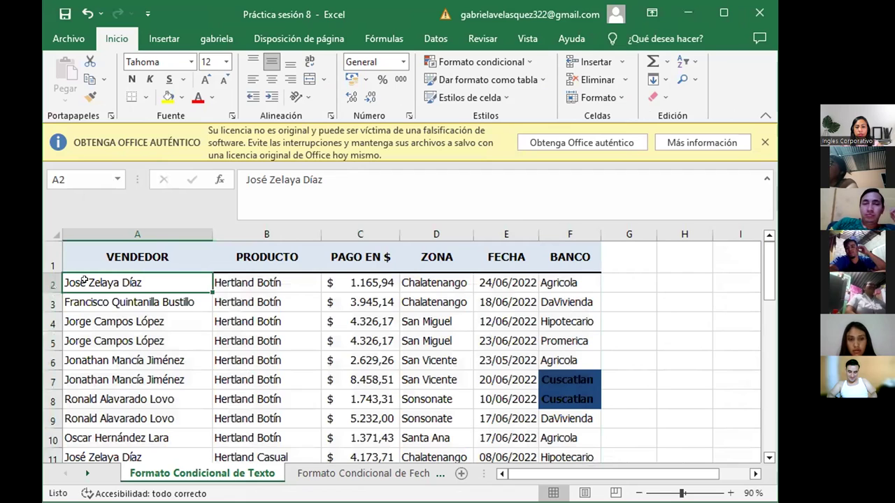
key(shift+Right)
key(shift+Right)
key(shift+Right)
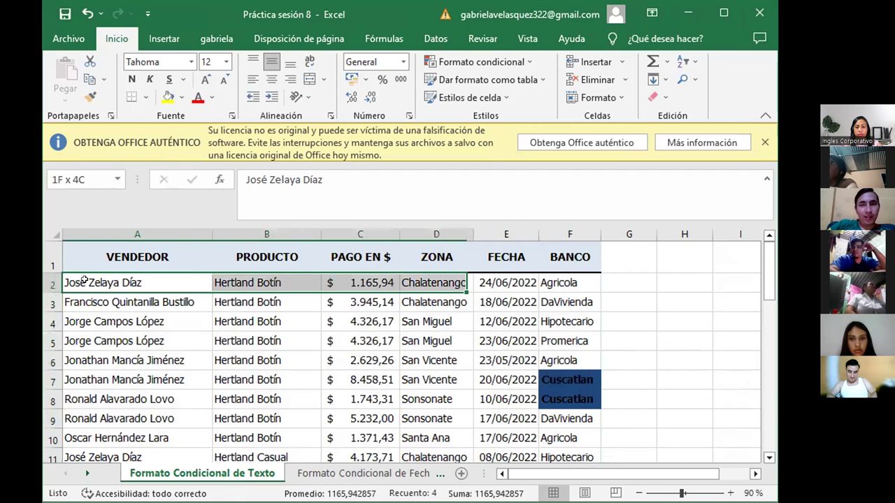
key(shift+Right)
key(shift+Right)
key(shift+Down)
key(shift+Down)
key(shift+Down)
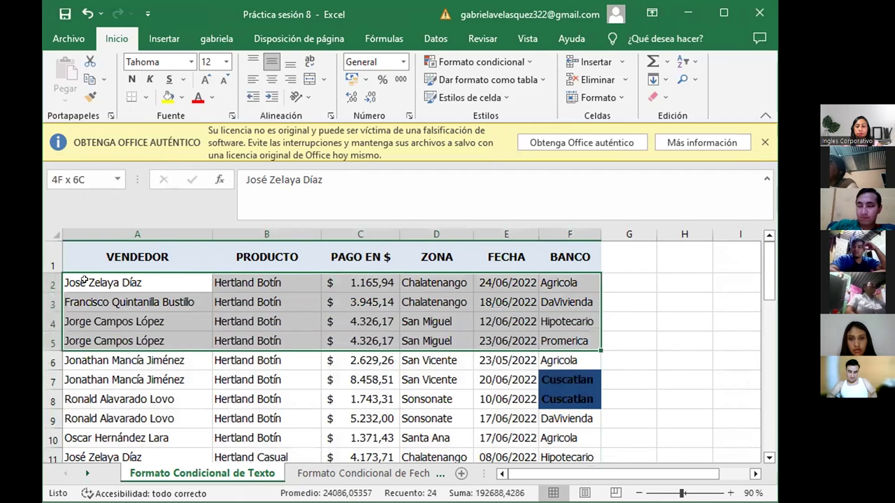
key(shift+Down)
key(shift+Down)
key(shift+Down)
key(ctrl+Home)
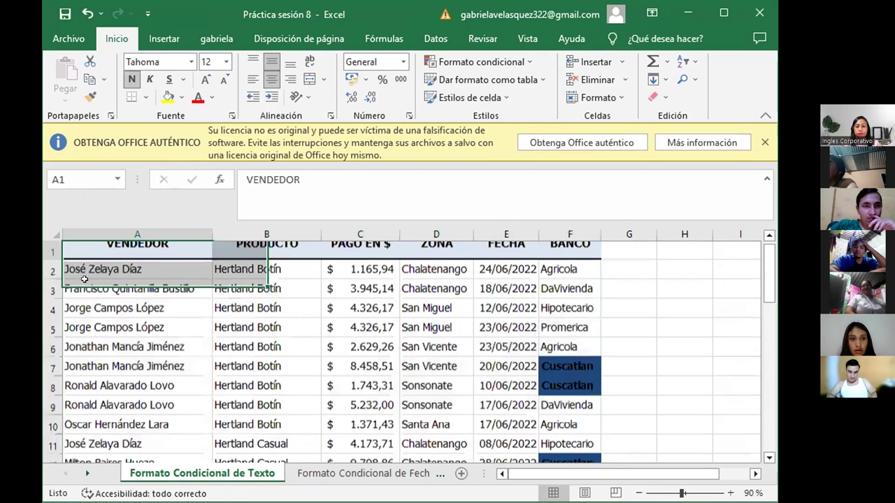
key(Down)
key(ctrl+shift+Right)
key(ctrl+shift+Right)
key(ctrl+shift+Left)
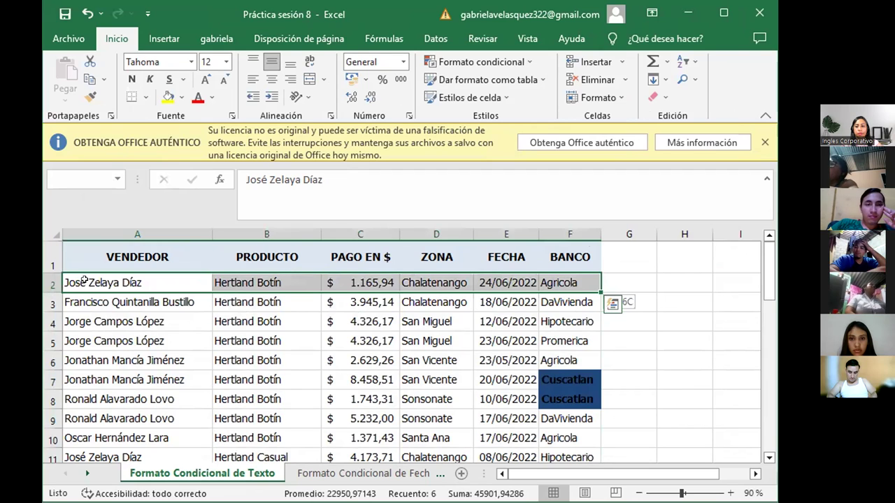
key(ctrl+shift+Left)
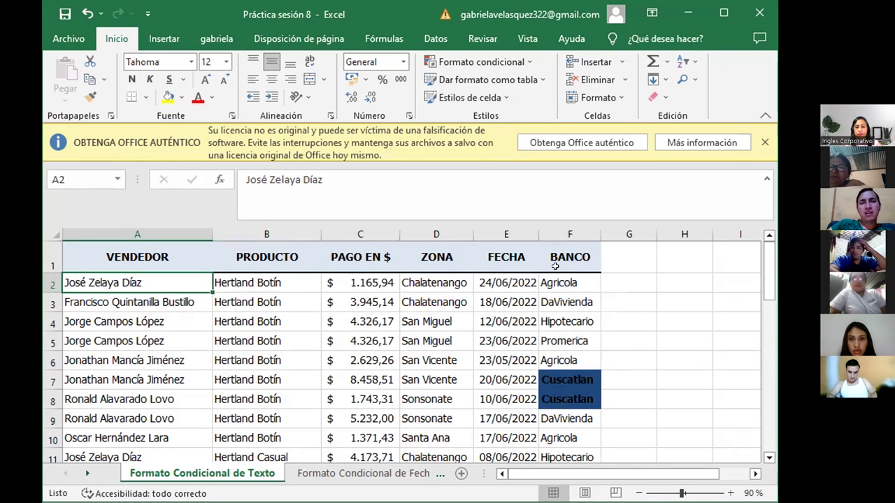
key(ctrl+Right)
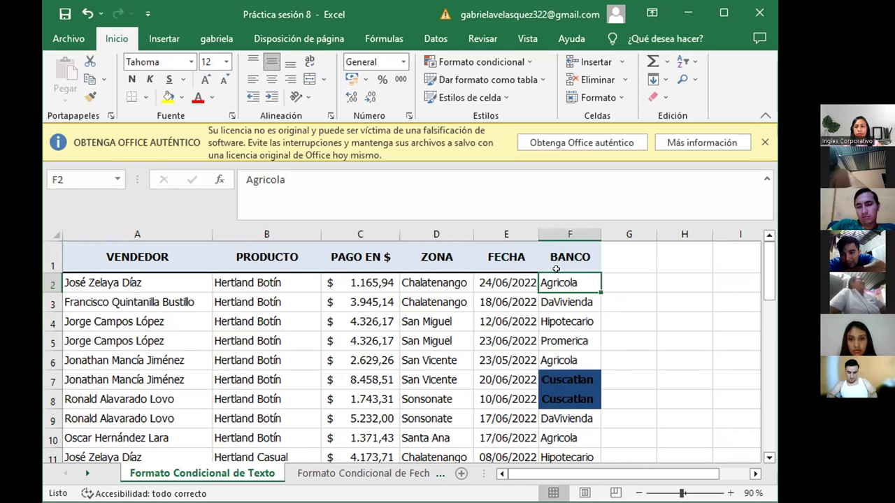
key(ctrl+shift+Down)
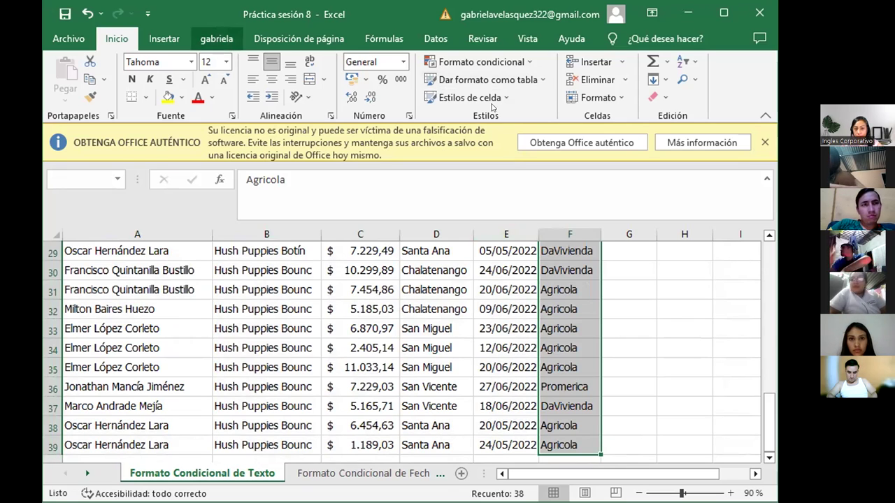
Open the conditional formatting rules manager and edit the "cuscatlan" rule
click(528, 61)
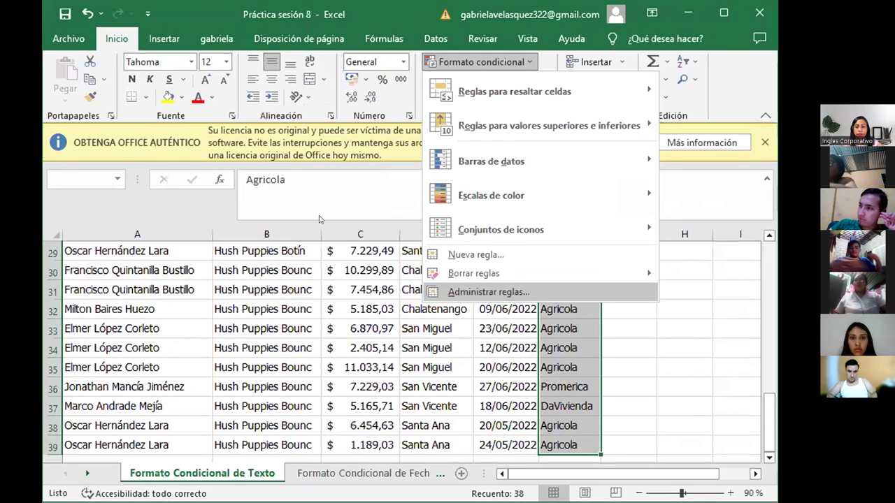
key(Return)
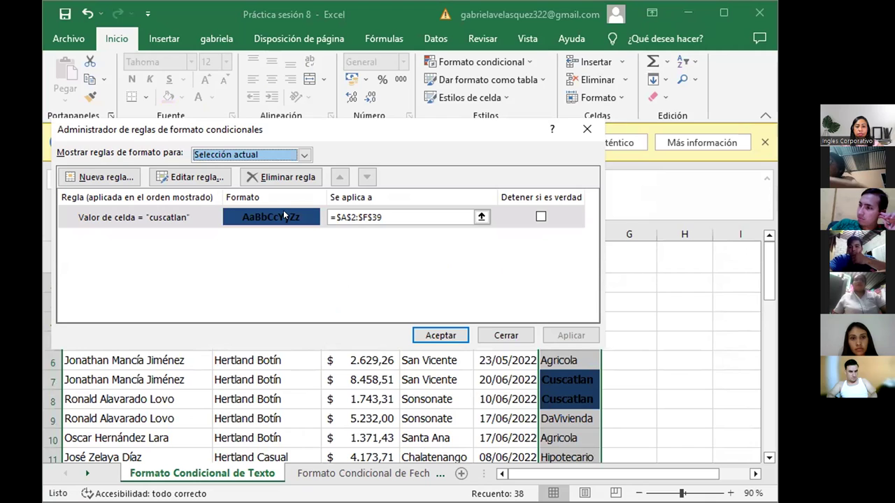
click(284, 216)
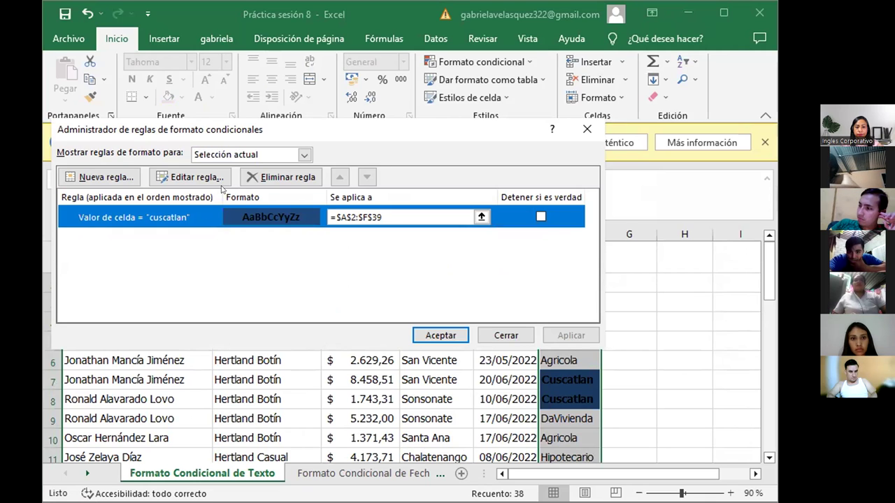
click(186, 177)
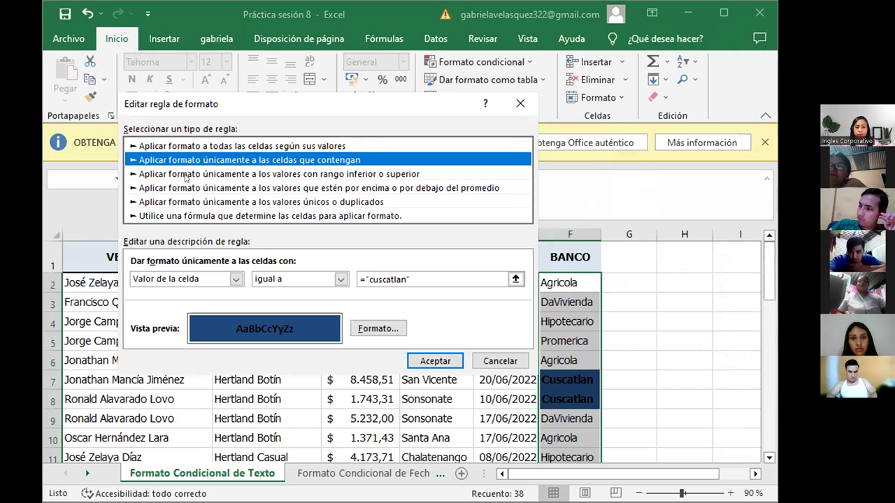
Remove the cuscatlan rule's dark blue fill by choosing Sin color
click(384, 327)
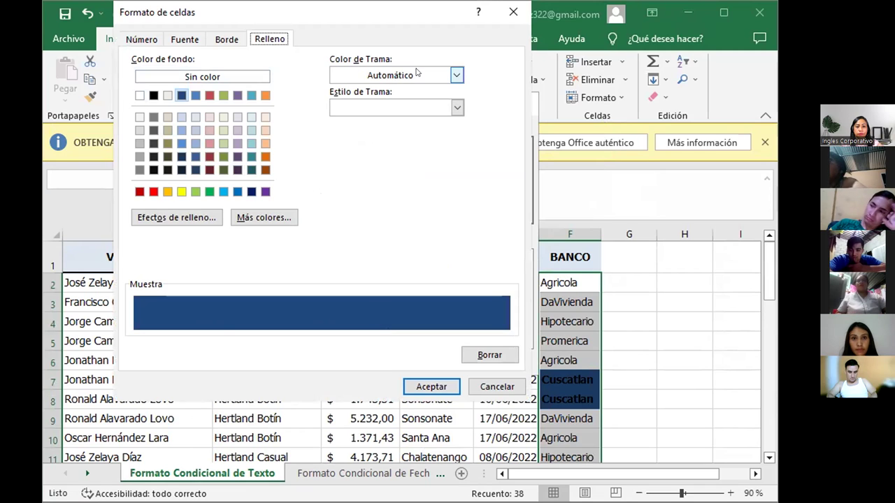
click(456, 73)
click(457, 73)
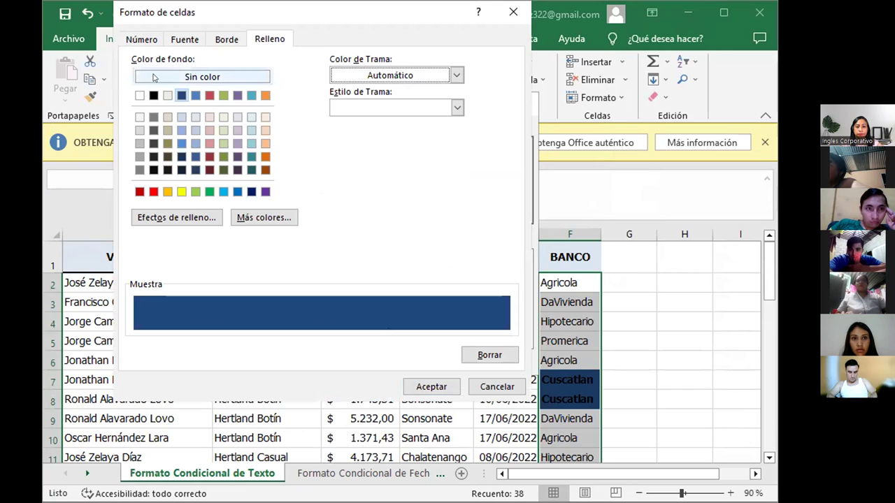
click(142, 72)
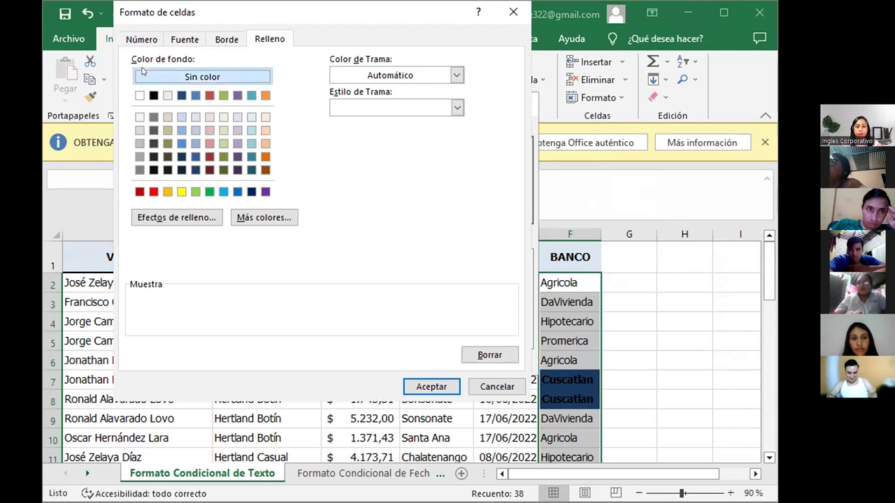
Bring up the font colour choices for the cuscatlan rule
click(183, 40)
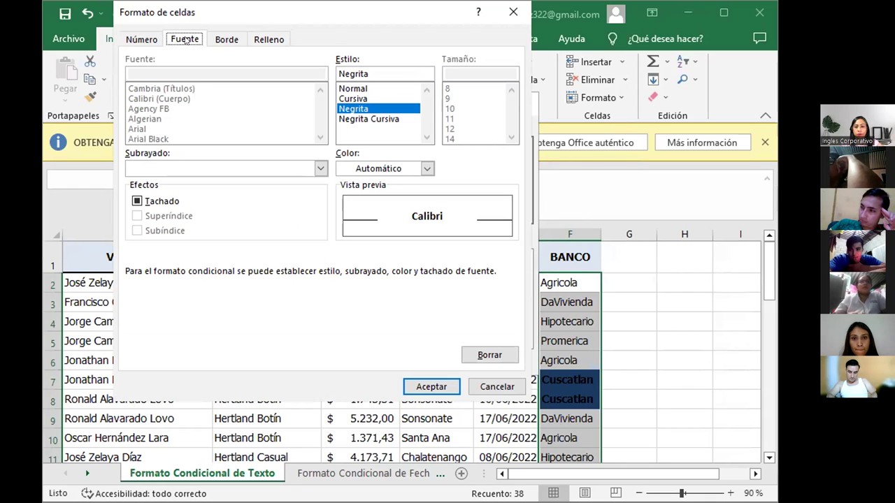
click(427, 169)
click(426, 170)
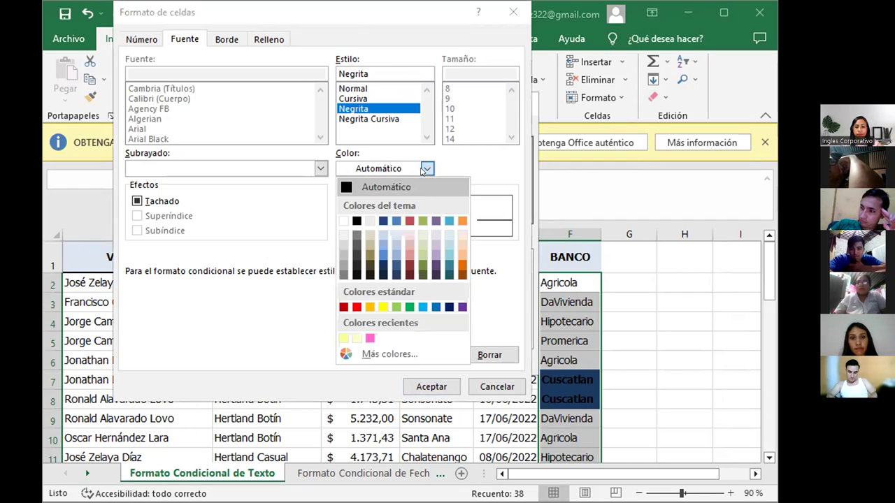
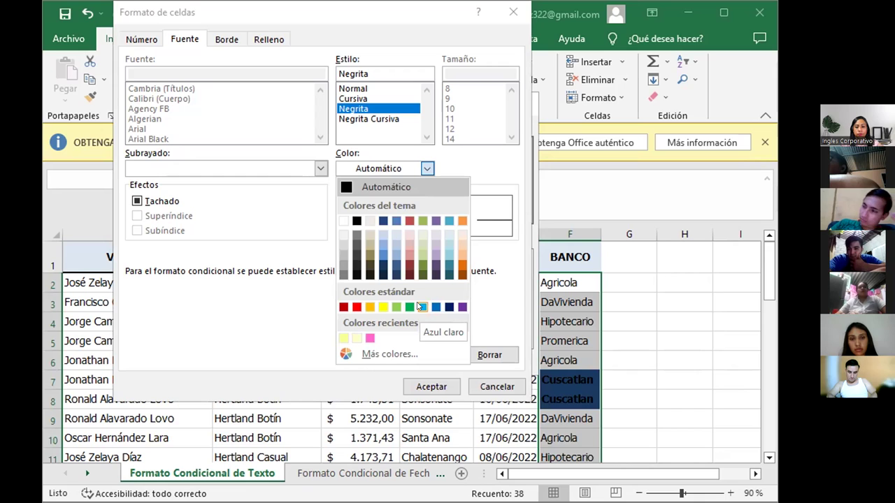
Give the edited Cuscatlan rule a light blue font and apply it to the BANCO cells
click(421, 307)
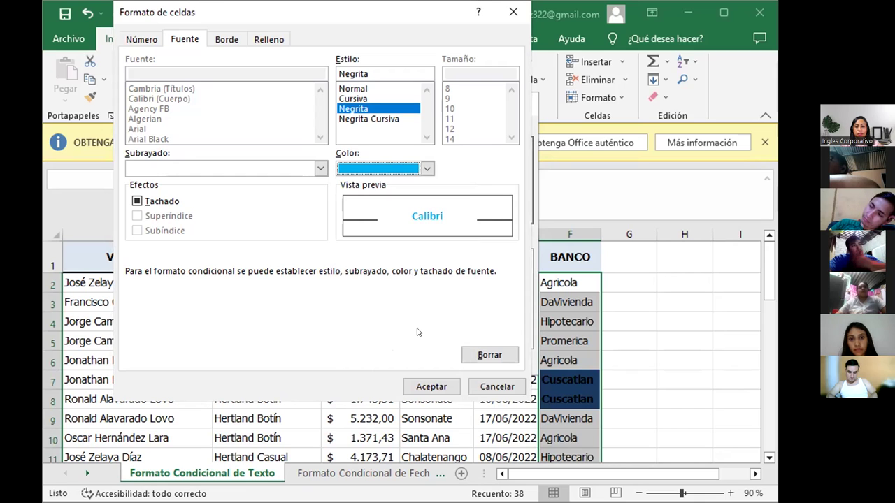
click(422, 380)
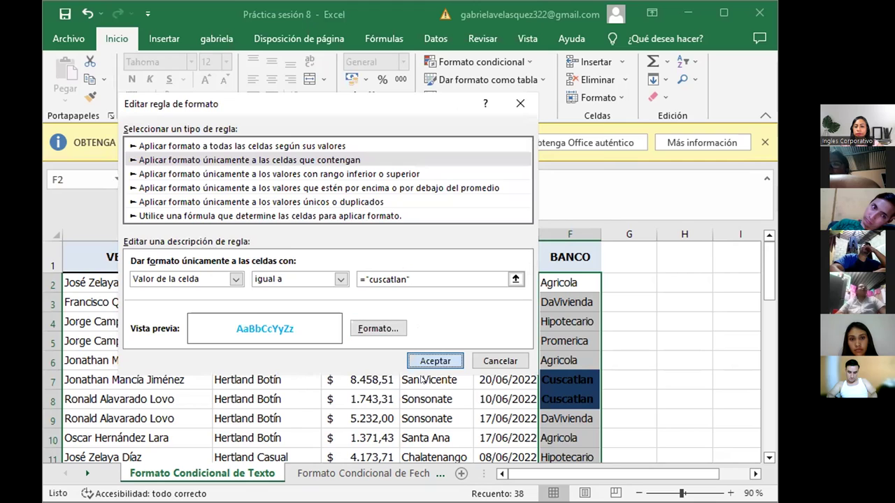
key(Return)
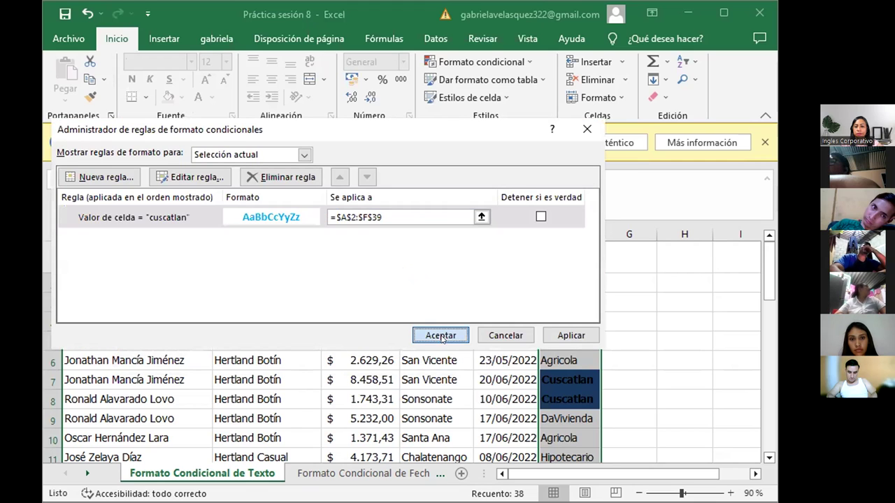
click(440, 335)
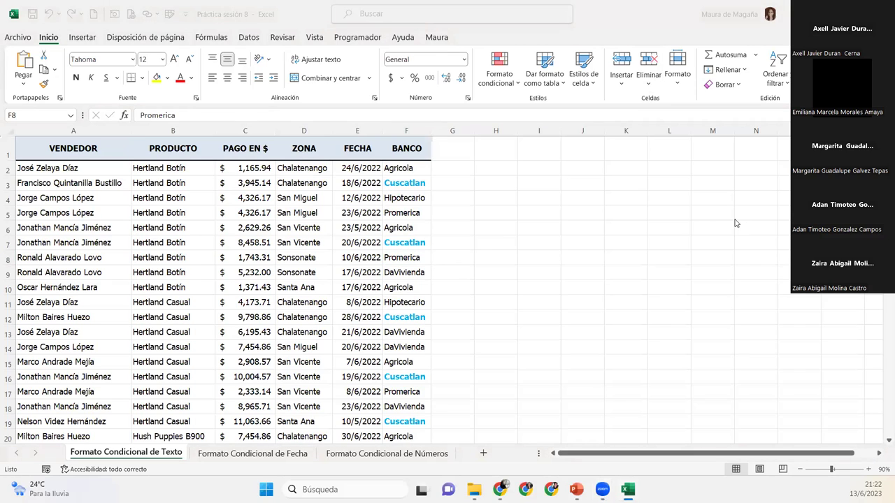
Select the ZONA values D2:D39 and bring up the highlight-cell rule choices
click(282, 170)
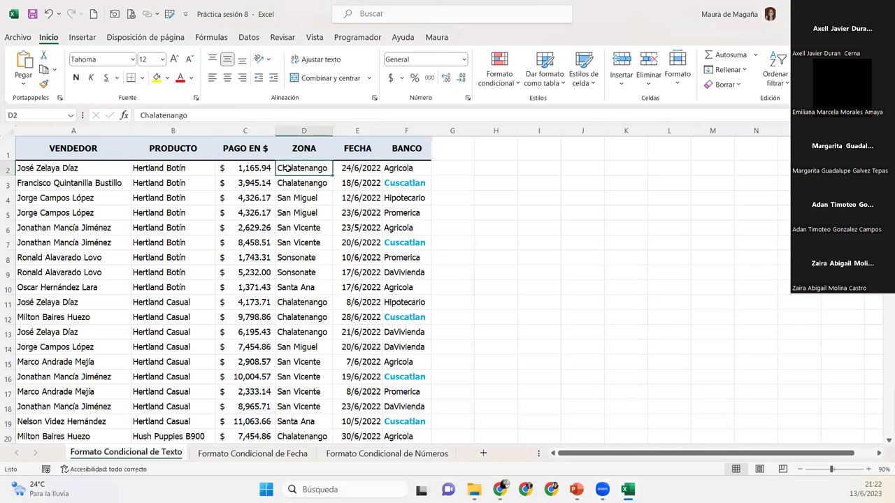
key(ctrl+shift+Down)
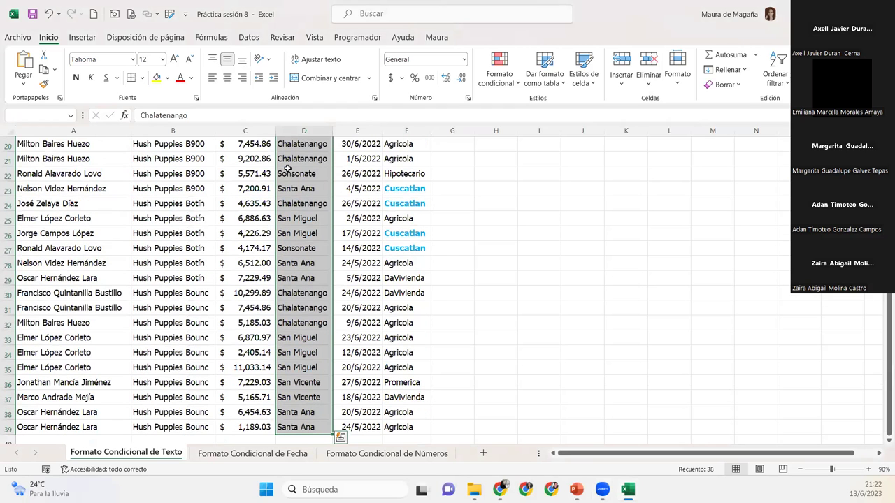
drag(889, 315, 889, 147)
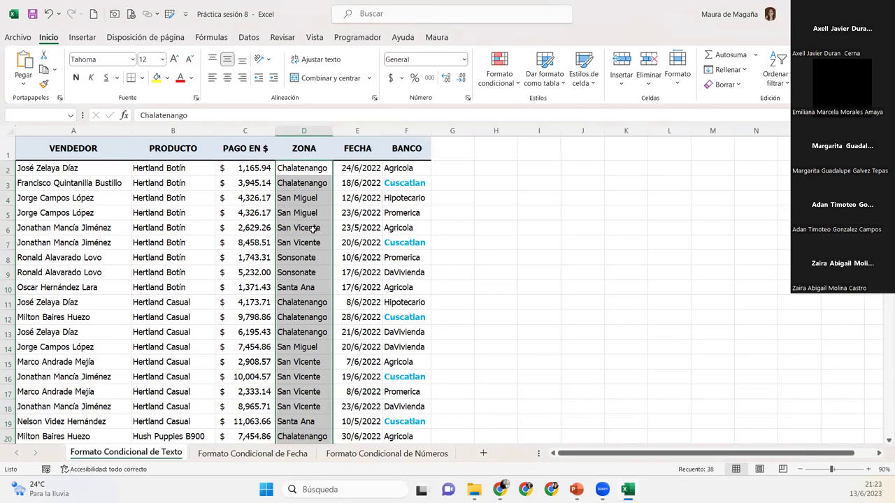
click(500, 81)
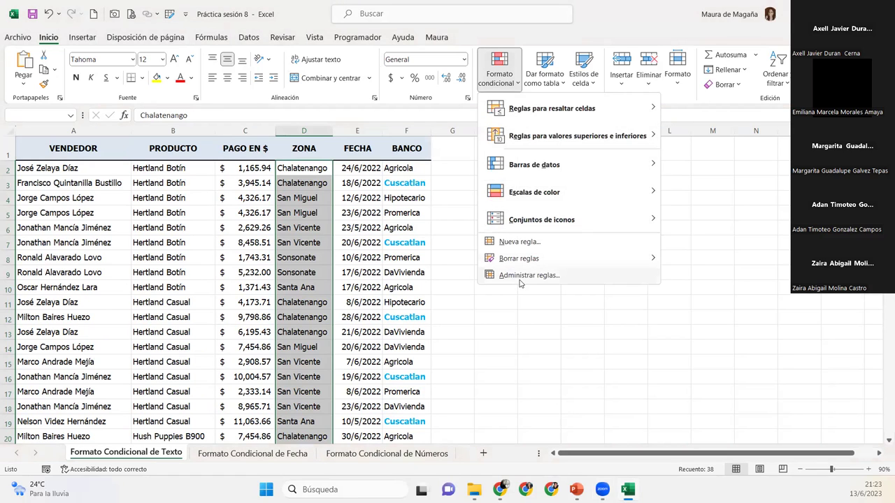
mouse_move(552, 109)
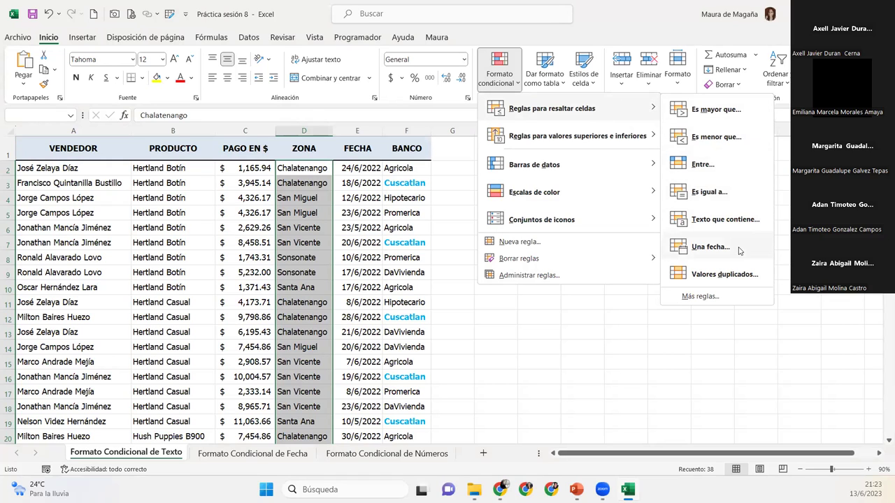
Add a rule giving ZONA cells equal to 'San Miguel' a light green fill
click(717, 299)
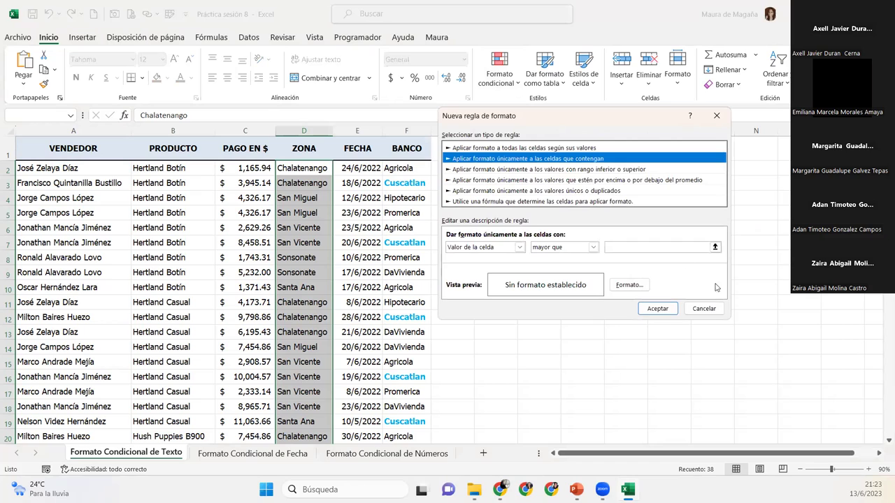
click(567, 250)
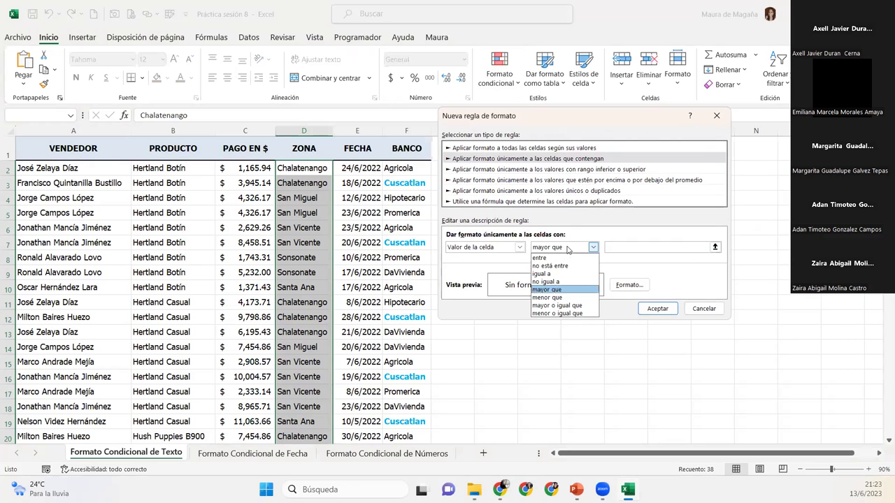
click(556, 275)
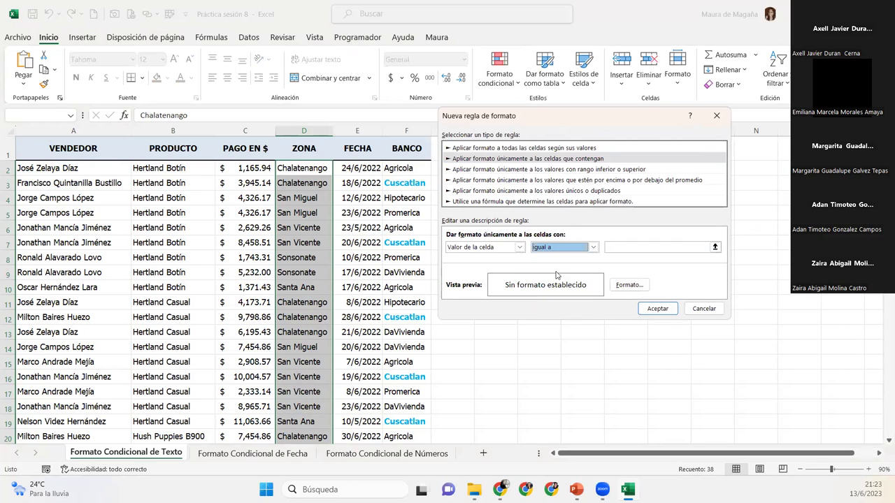
click(635, 250)
text(San Mig)
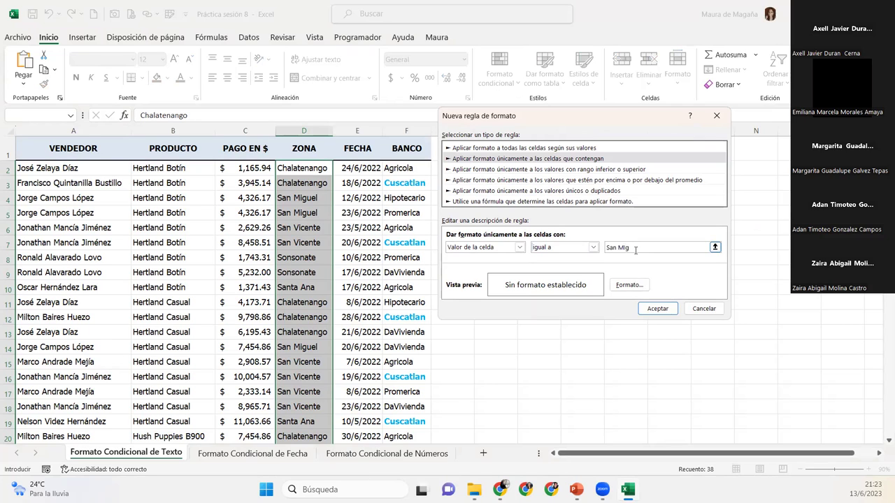
text(uel)
key(Left)
key(Left)
key(Left)
key(End)
click(629, 284)
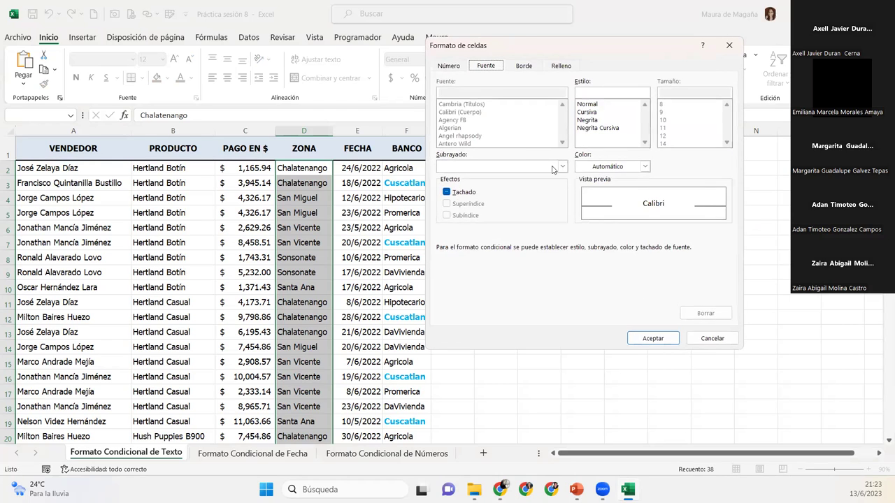
click(563, 65)
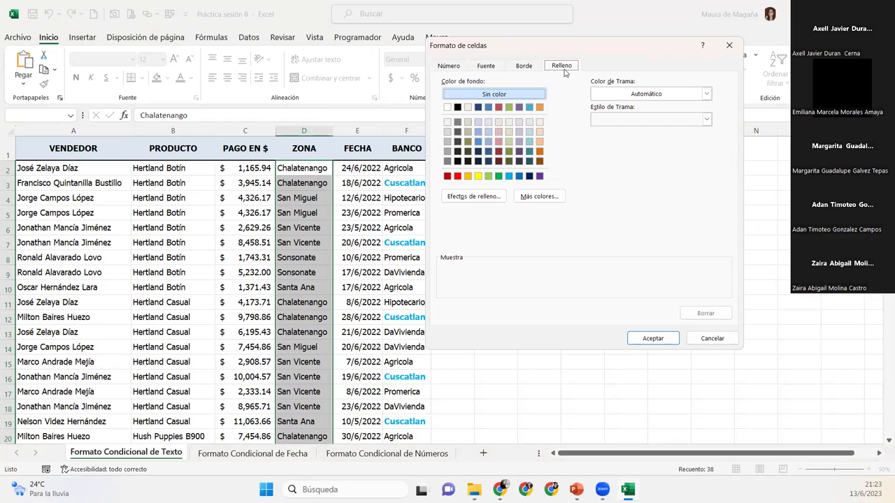
click(508, 123)
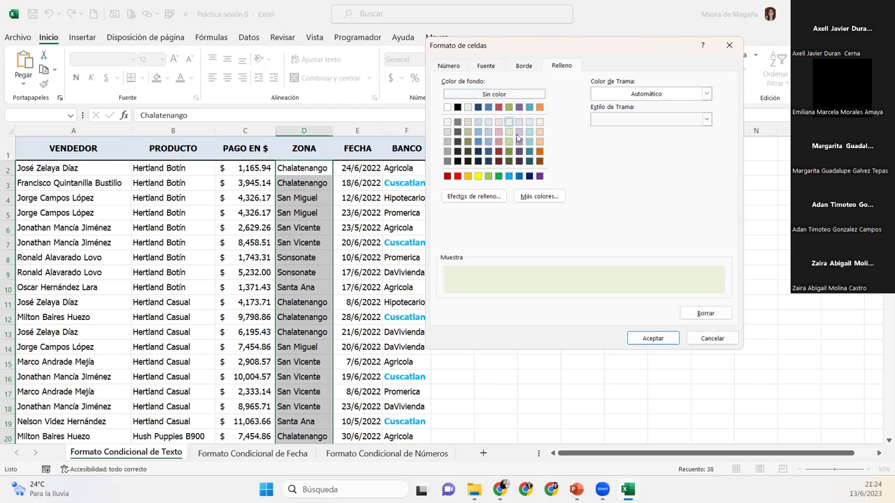
click(653, 338)
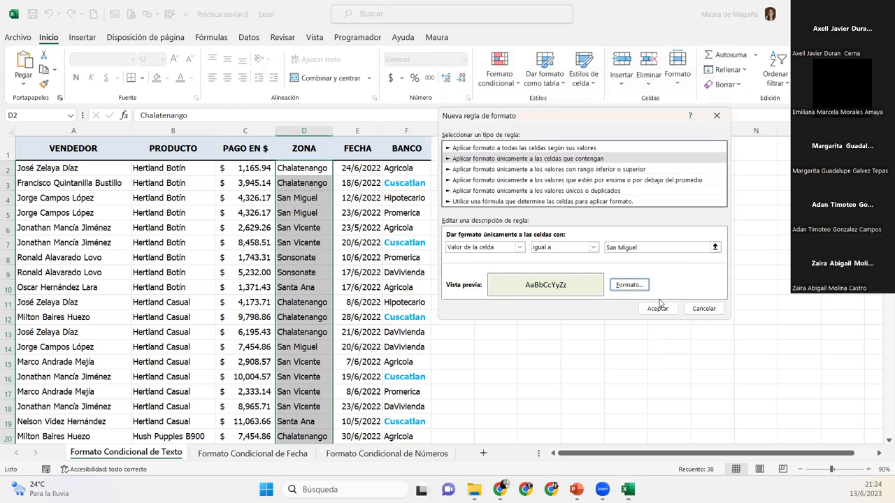
click(658, 308)
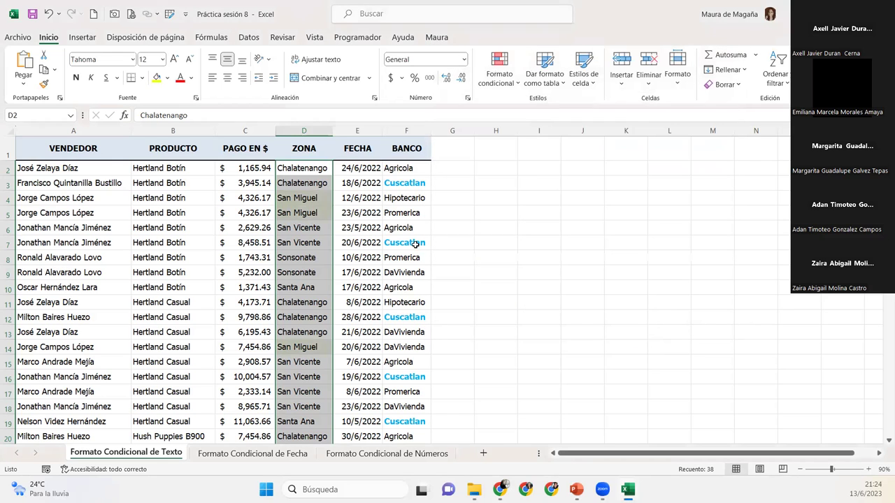
click(313, 245)
click(313, 200)
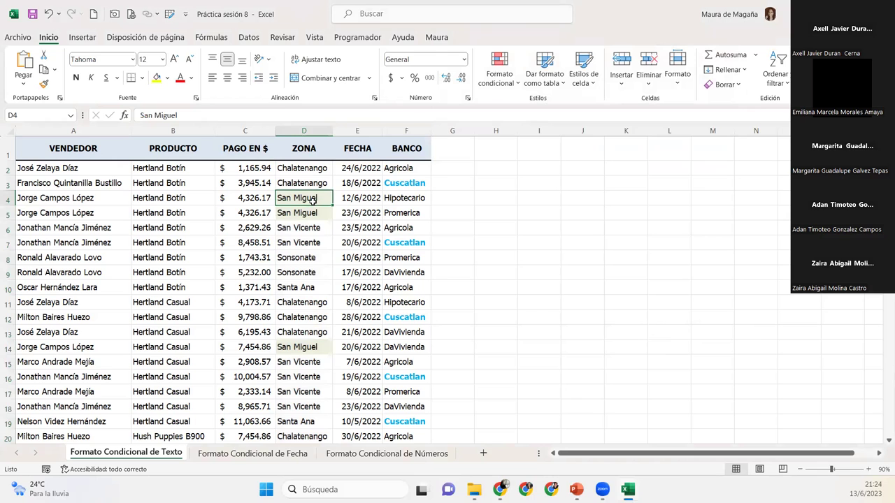
key(Down)
key(Down)
key(Down)
key(Down)
key(Down)
key(Down)
key(Down)
key(Down)
key(Down)
key(Down)
key(Down)
key(Down)
key(Down)
key(Down)
key(Down)
key(Down)
key(Up)
key(Up)
key(Up)
key(Up)
key(Up)
key(Up)
key(Up)
key(Up)
key(Up)
key(Up)
key(Up)
key(Up)
key(Up)
key(Up)
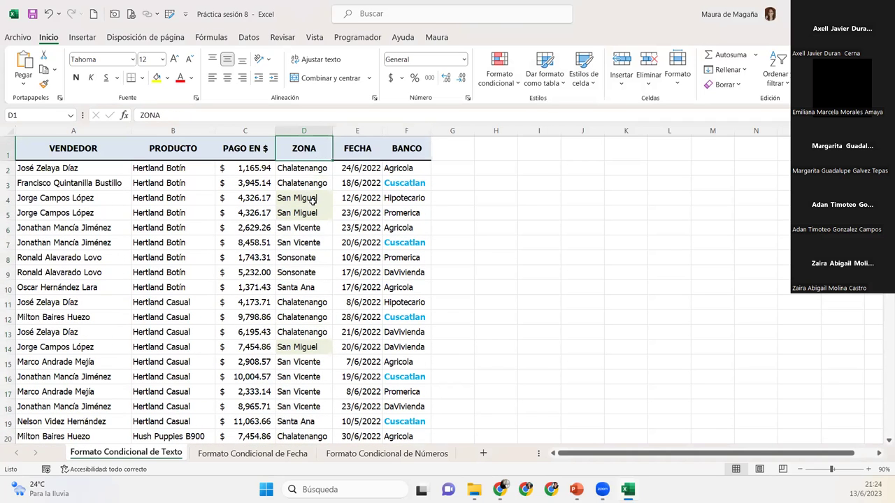
key(Down)
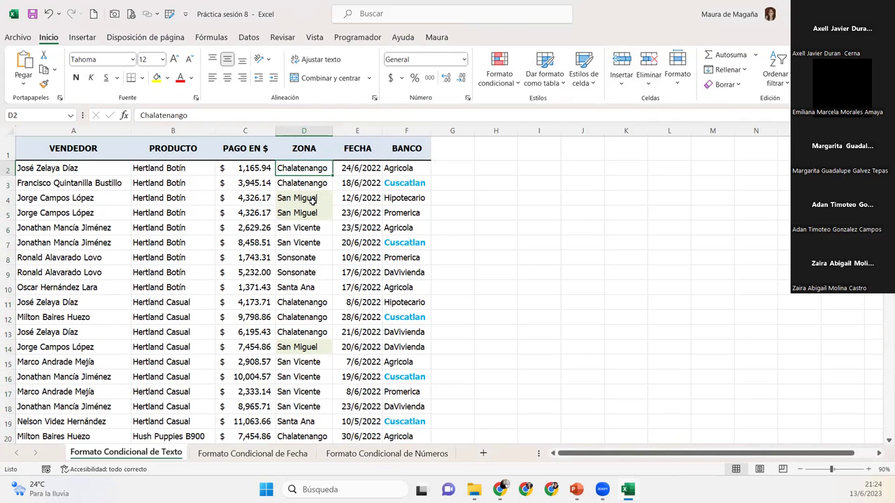
key(ctrl+shift+Down)
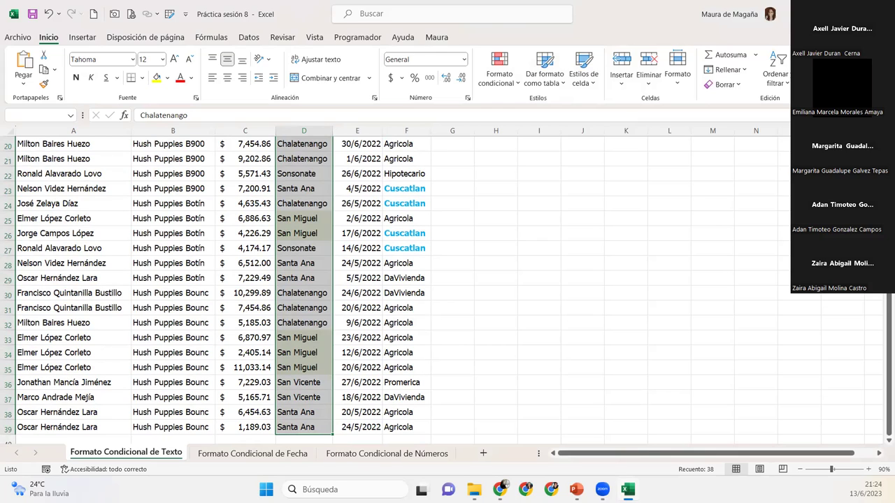
Add a rule giving ZONA cells equal to 'San Vicente' a light peach fill
click(495, 84)
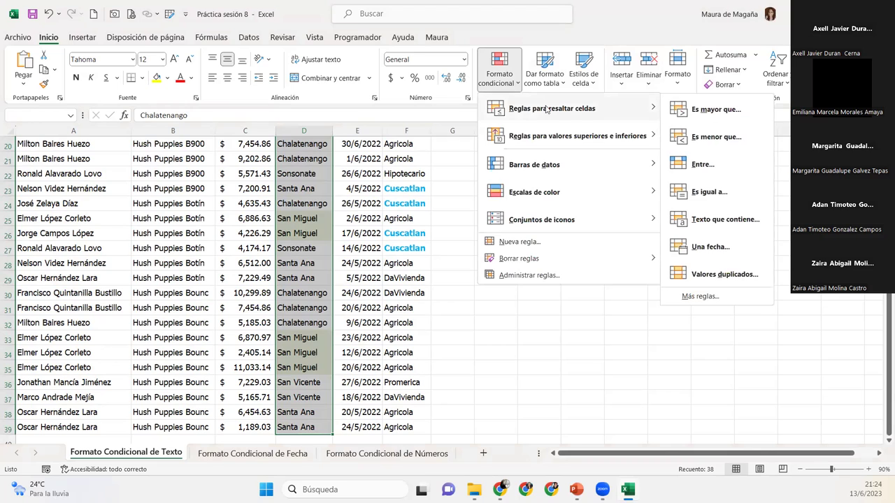
mouse_move(553, 108)
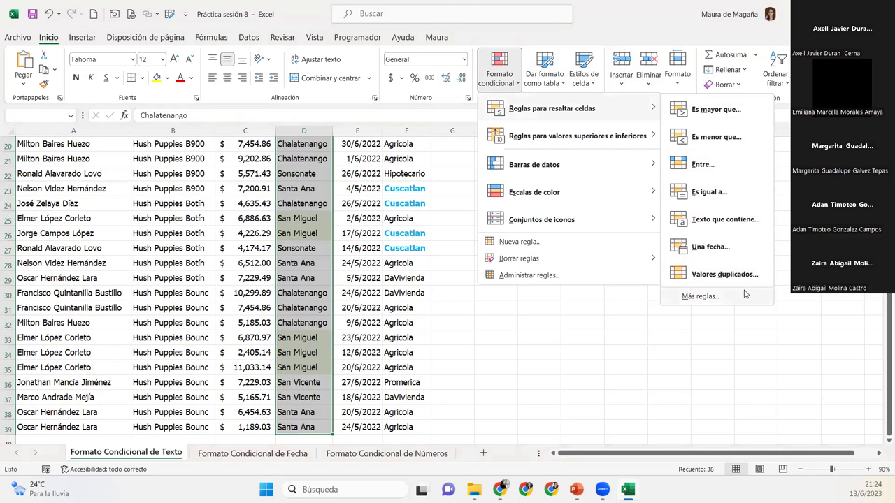
click(746, 295)
click(552, 247)
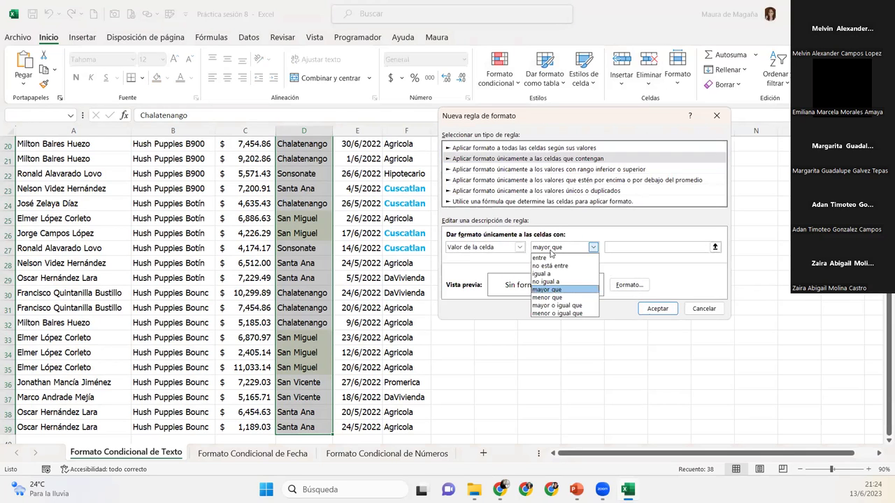
click(542, 274)
click(625, 247)
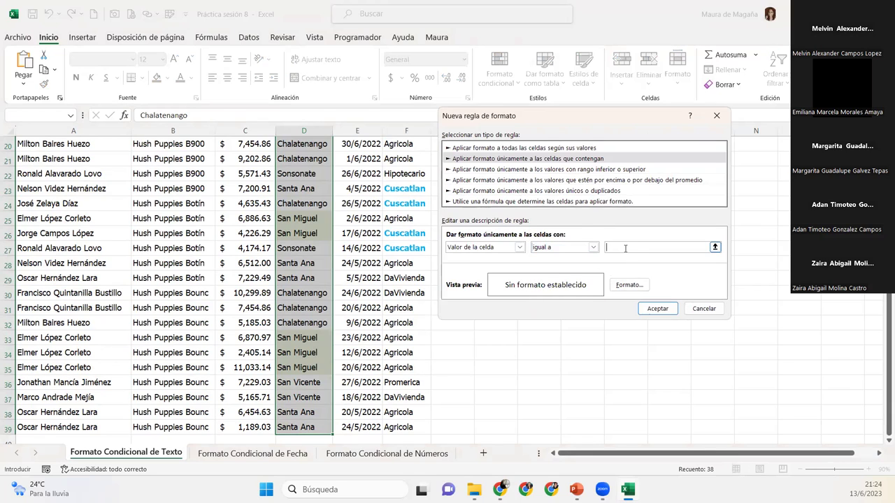
text(San Vi)
text(cente)
click(628, 285)
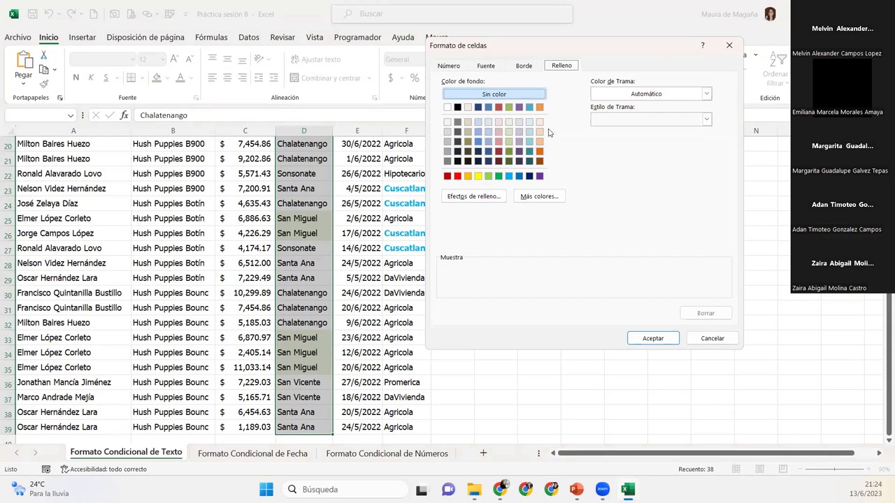
click(540, 122)
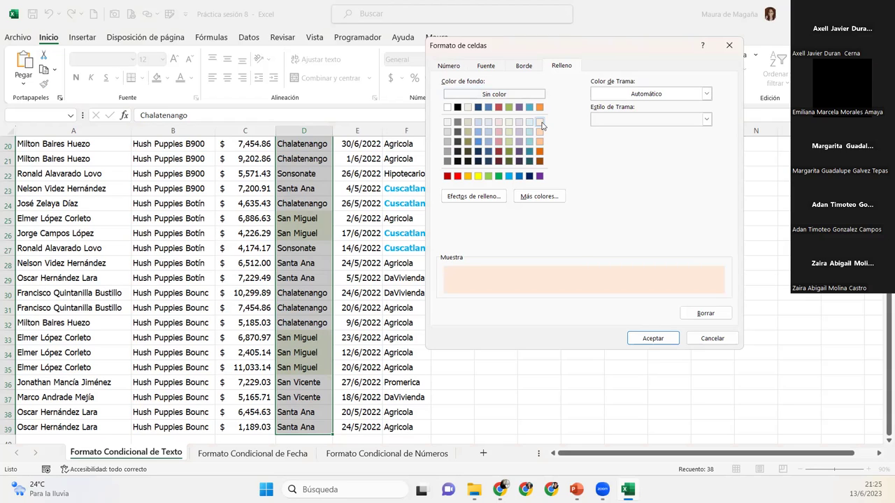
click(652, 338)
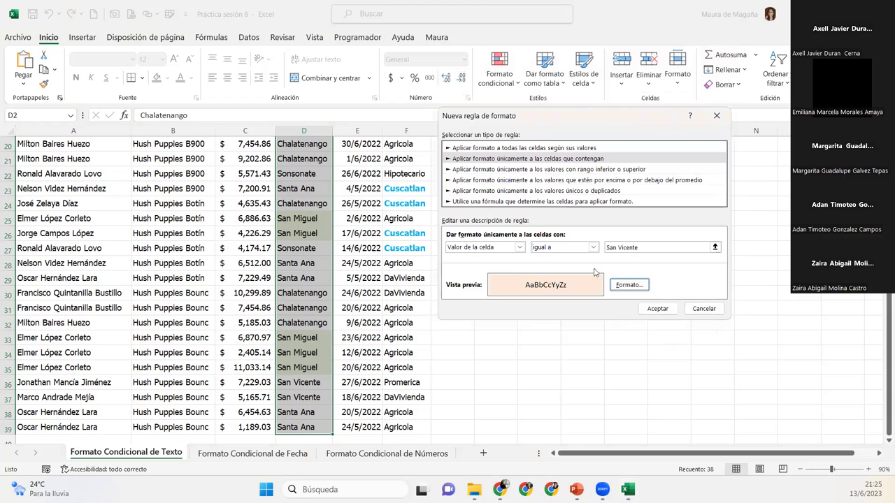
click(657, 308)
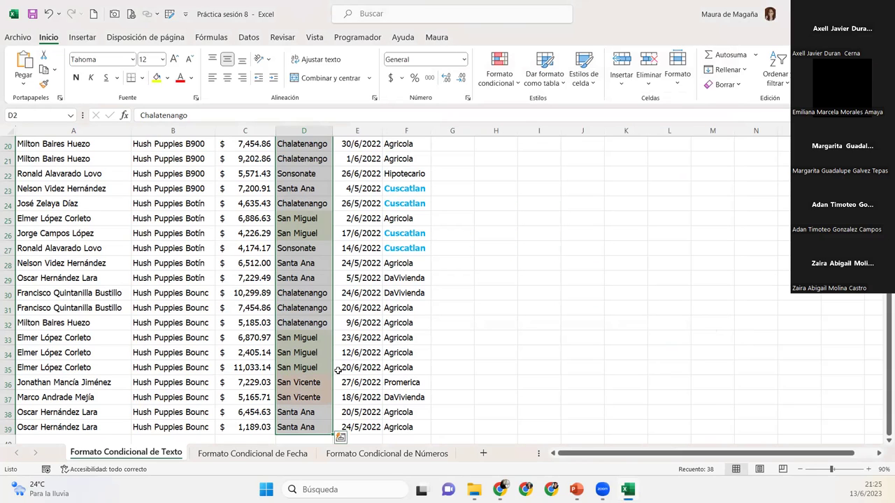
click(302, 393)
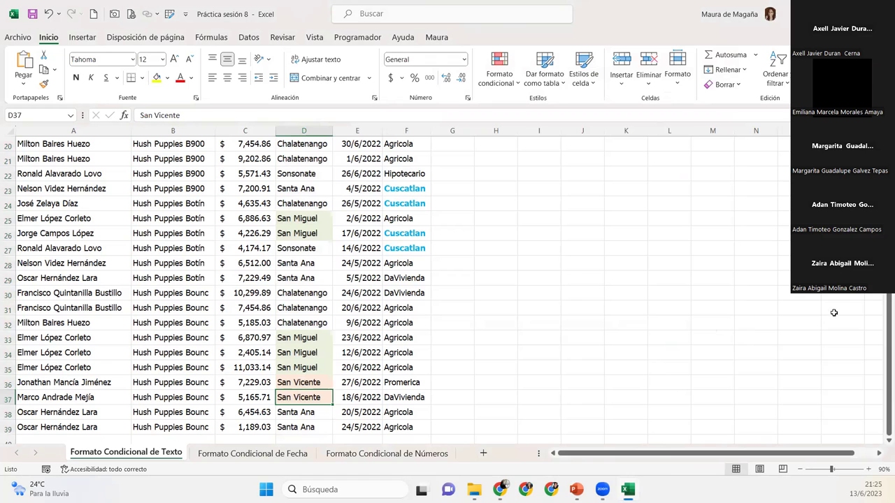
Select the seller names in column A from A2 down to A39
drag(882, 307, 882, 300)
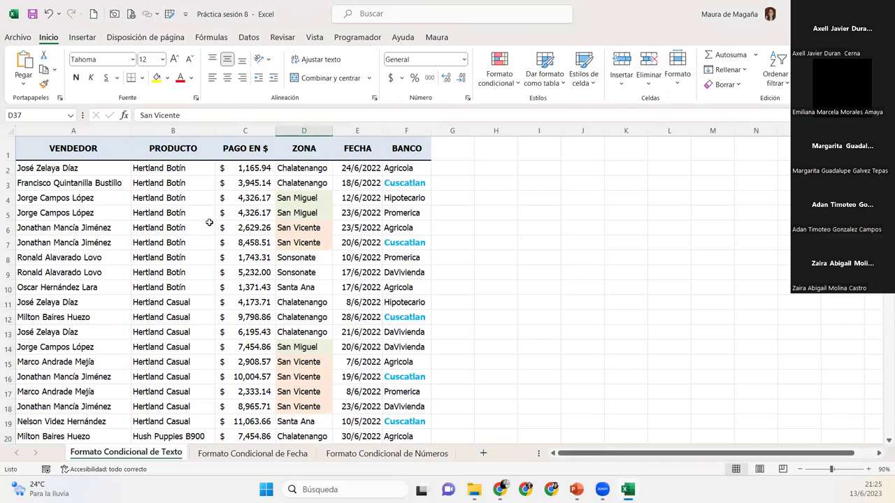
click(86, 167)
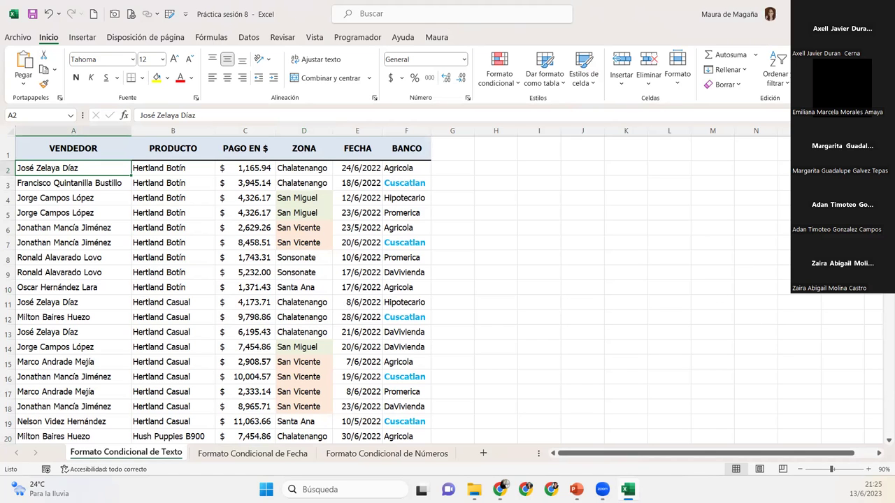
scroll(447, 287, down, 2)
scroll(448, 286, down, 1)
scroll(448, 286, down, 2)
scroll(448, 286, down, 1)
scroll(447, 290, up, 4)
scroll(448, 290, up, 2)
key(ctrl+shift+Down)
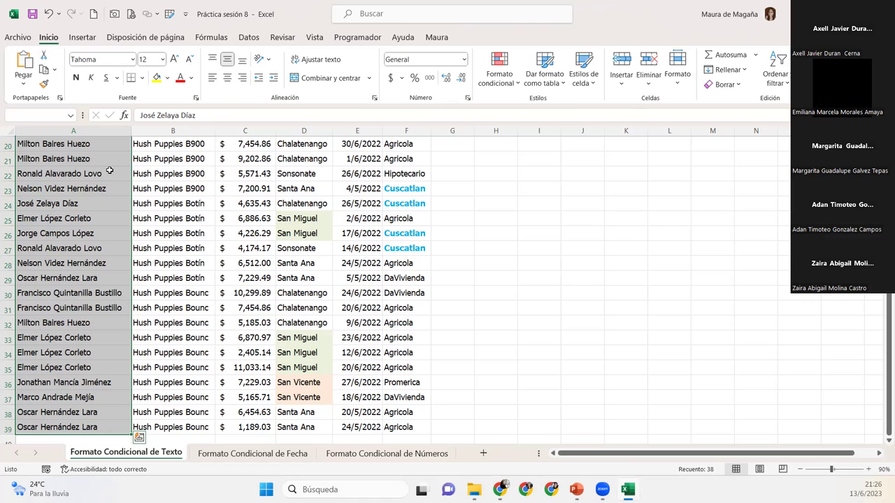
Highlight seller names containing 'lópez' with yellow fill and dark yellow text
click(503, 82)
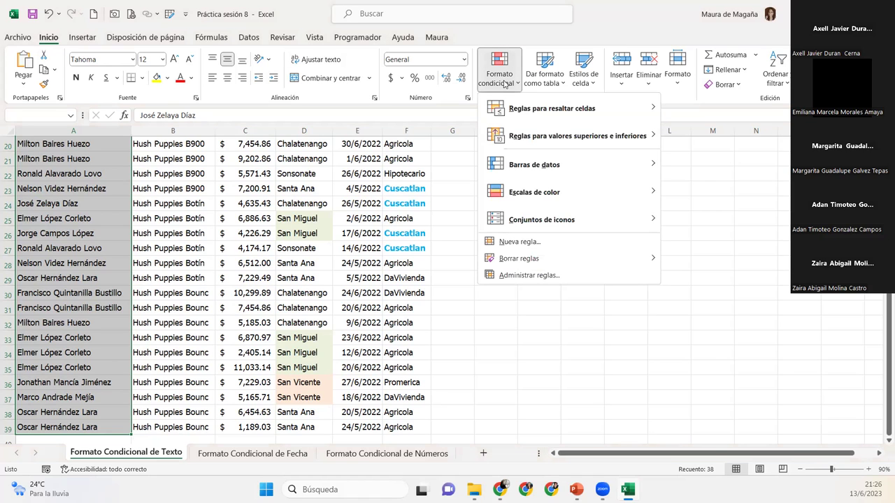
mouse_move(552, 109)
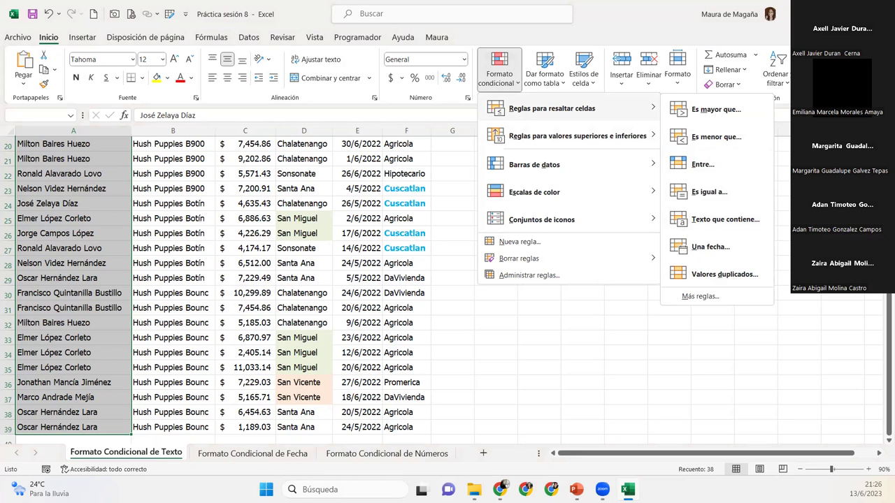
click(727, 219)
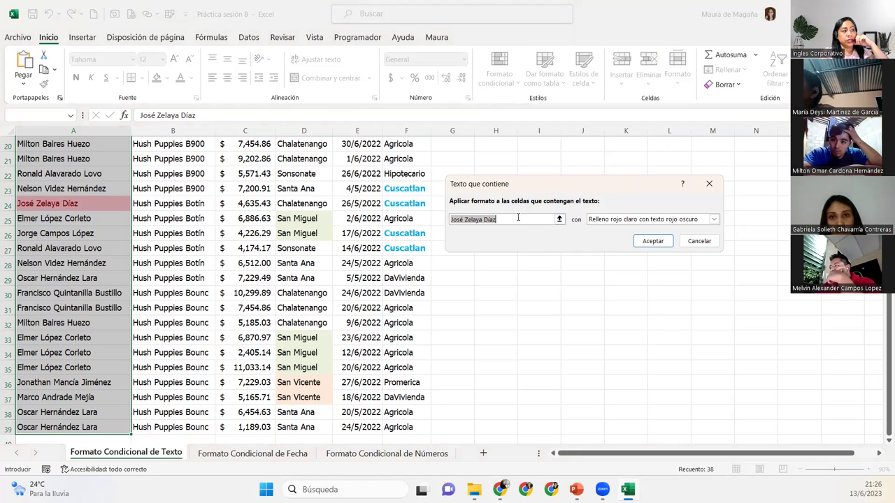
text(l)
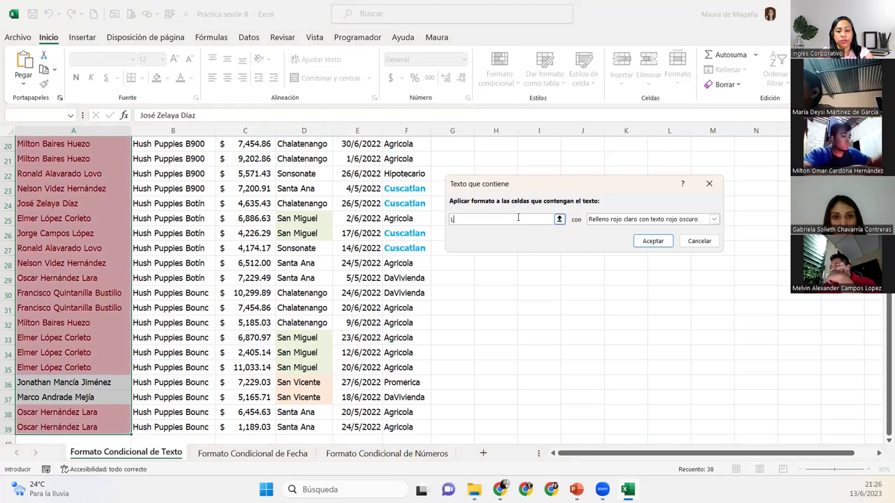
text(ópez)
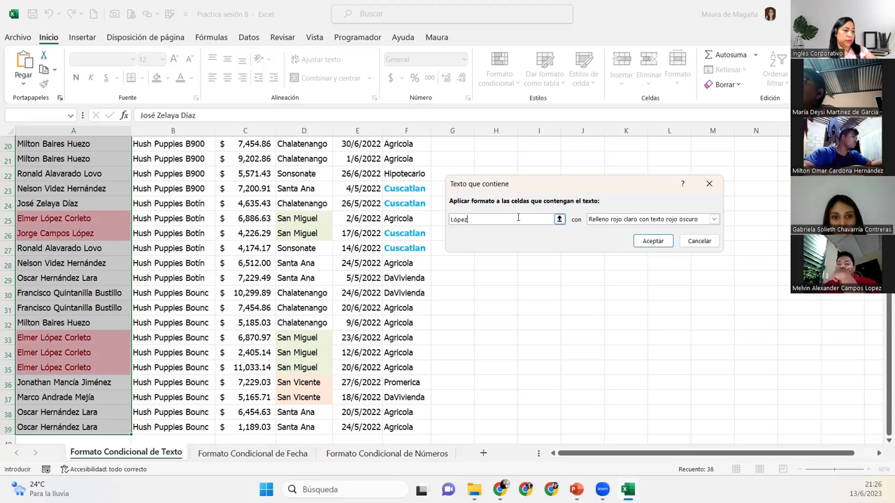
click(714, 220)
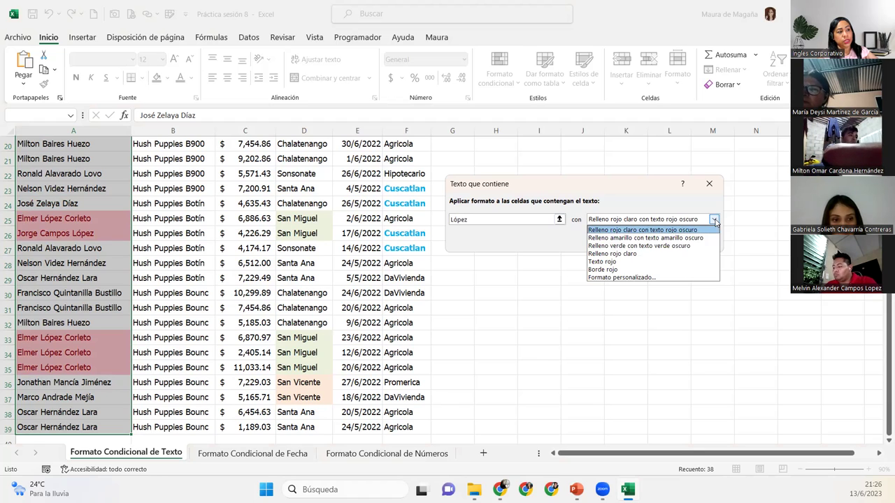
click(680, 239)
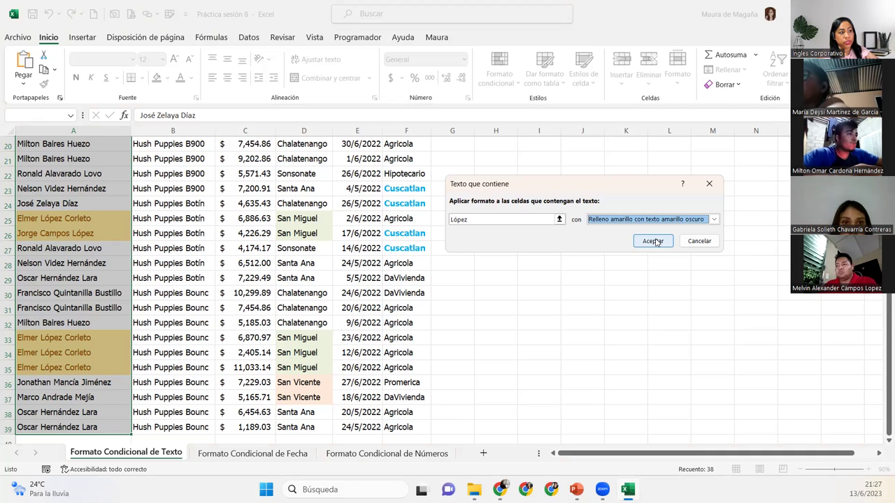
click(655, 241)
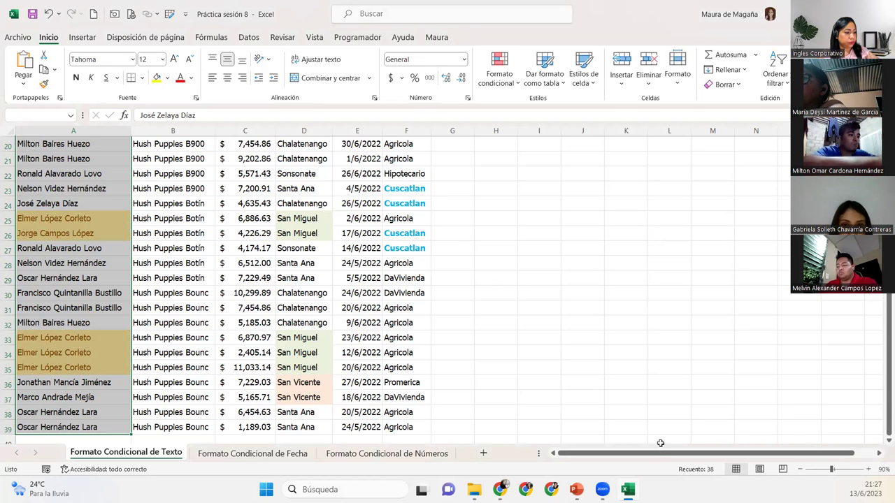
click(78, 280)
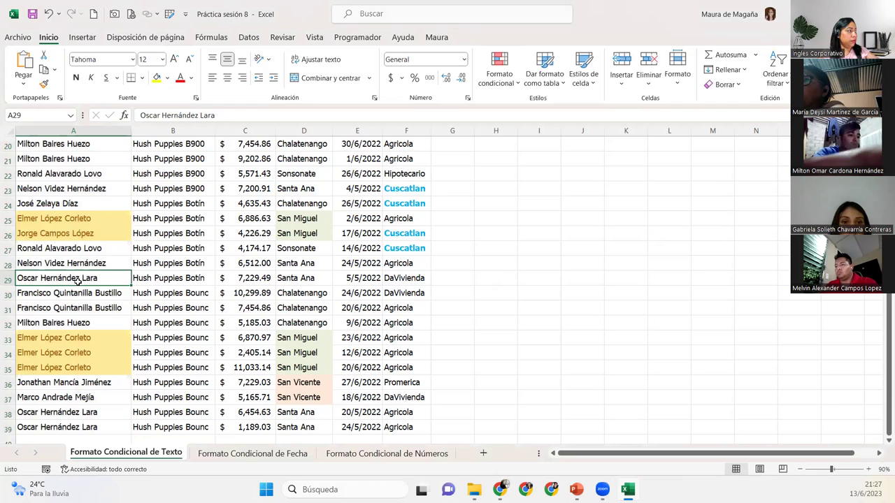
key(Up)
key(Up)
key(Up)
key(Up)
key(Up)
key(Down)
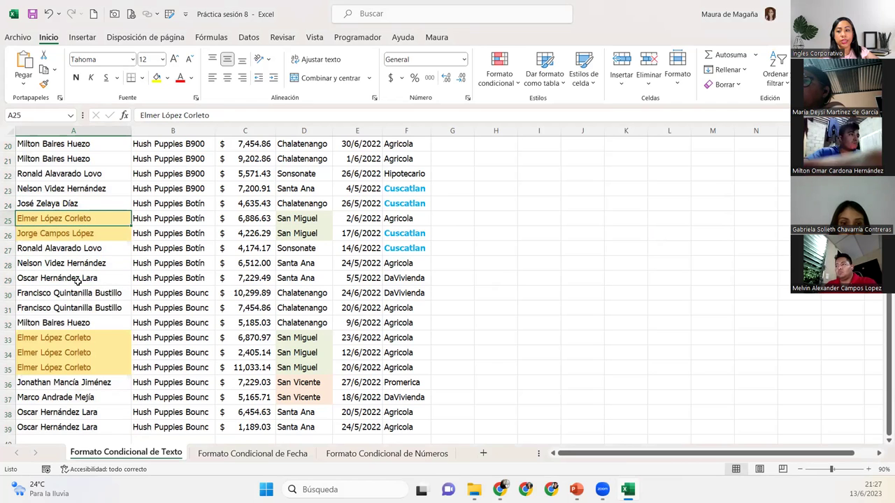
key(Down)
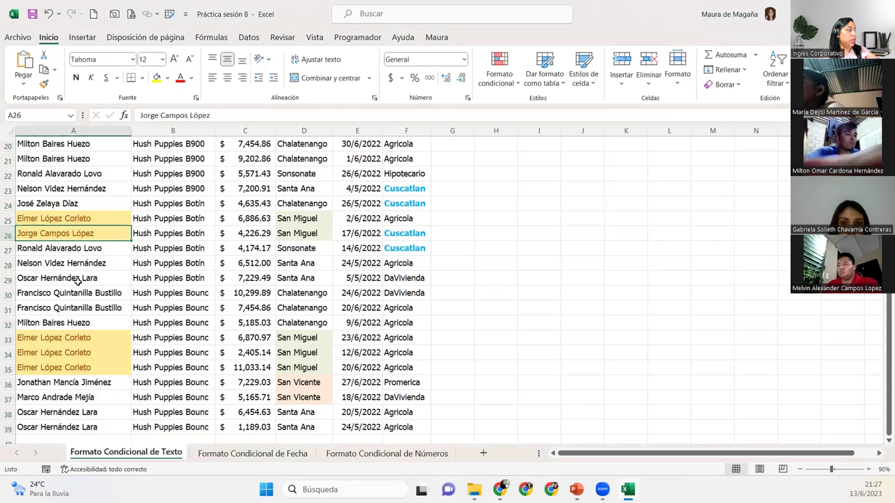
key(Up)
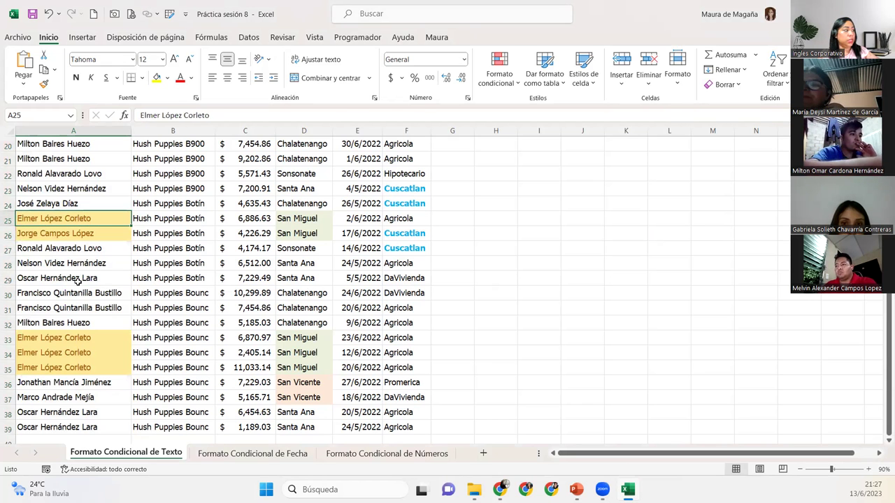
key(Up)
key(Up)
key(Up)
key(Up)
key(Up)
key(Up)
key(Up)
key(Up)
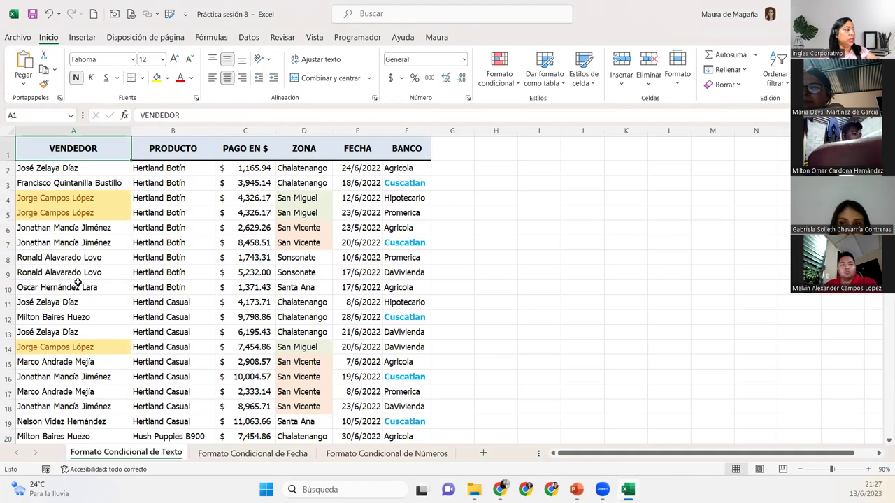
key(Down)
key(Down)
key(Down)
key(Down)
key(Down)
key(Down)
key(Down)
key(Down)
key(Down)
key(Down)
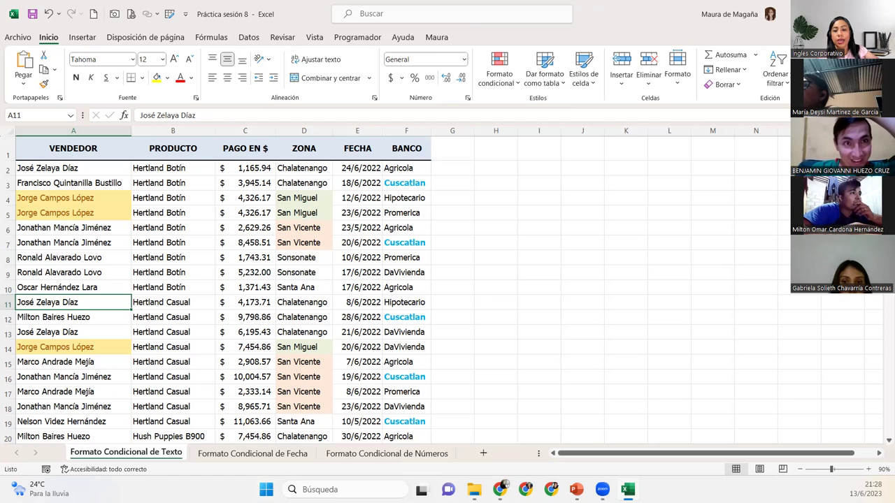
click(512, 182)
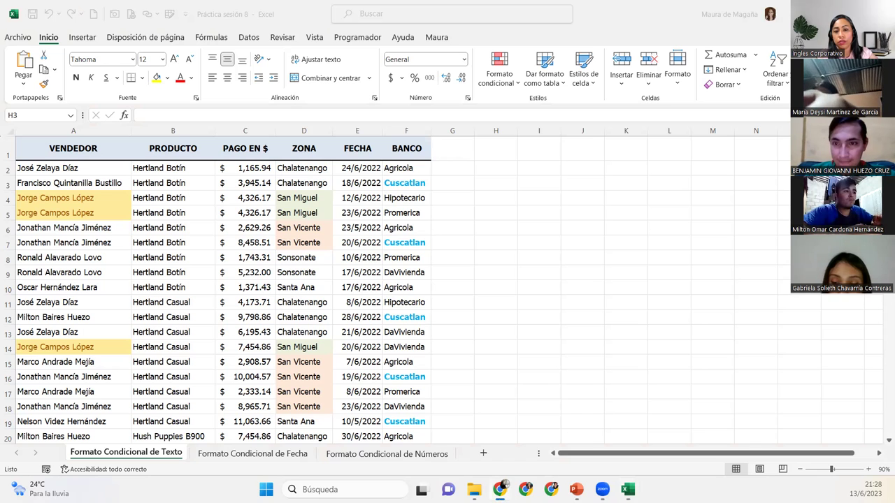
click(505, 167)
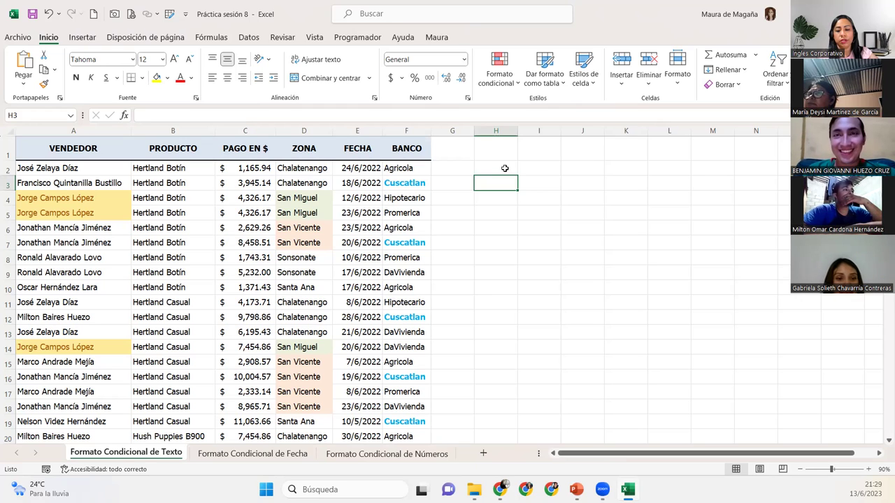
text(ó)
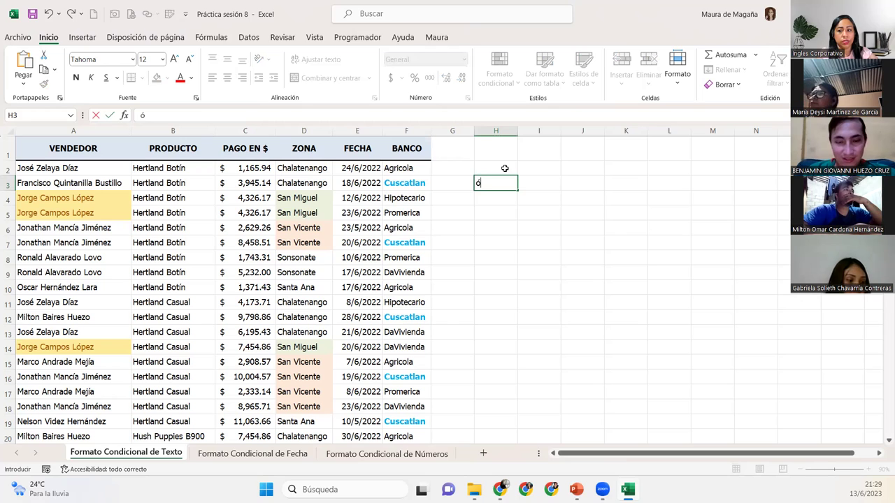
key(BackSpace)
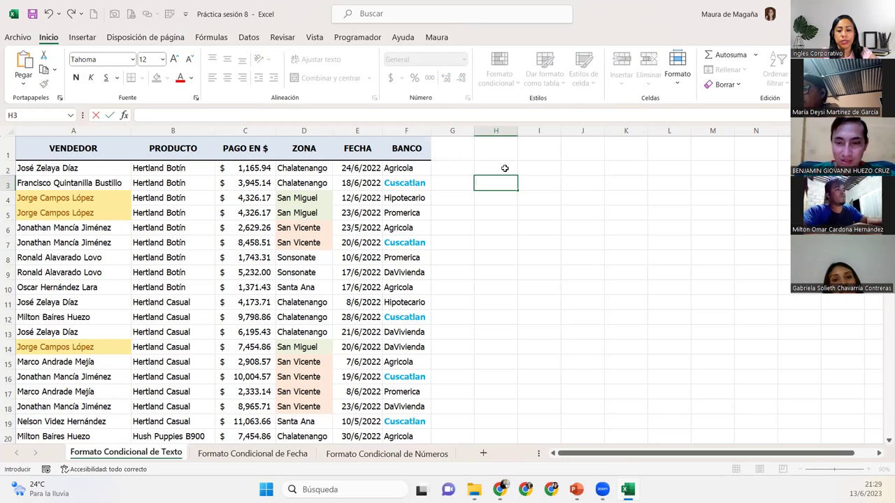
text(ó)
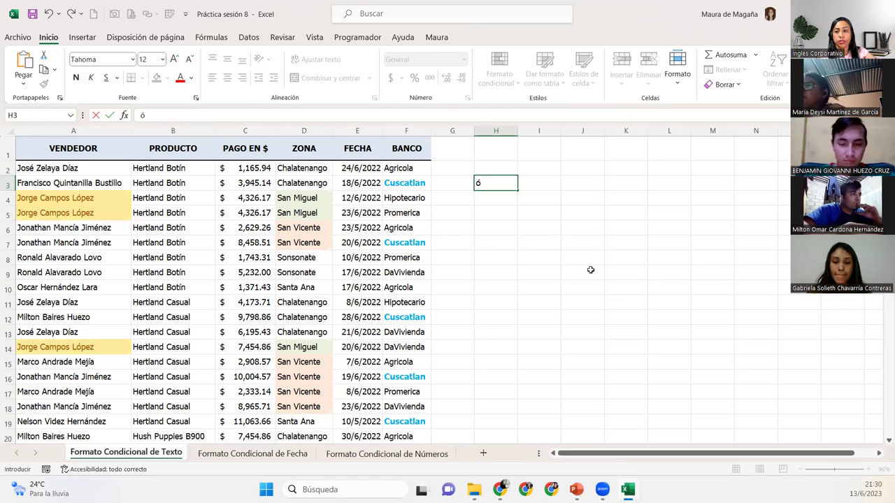
key(Return)
click(492, 182)
key(Delete)
Check the highlighted seller names in column A, returning to the top of the table
click(96, 178)
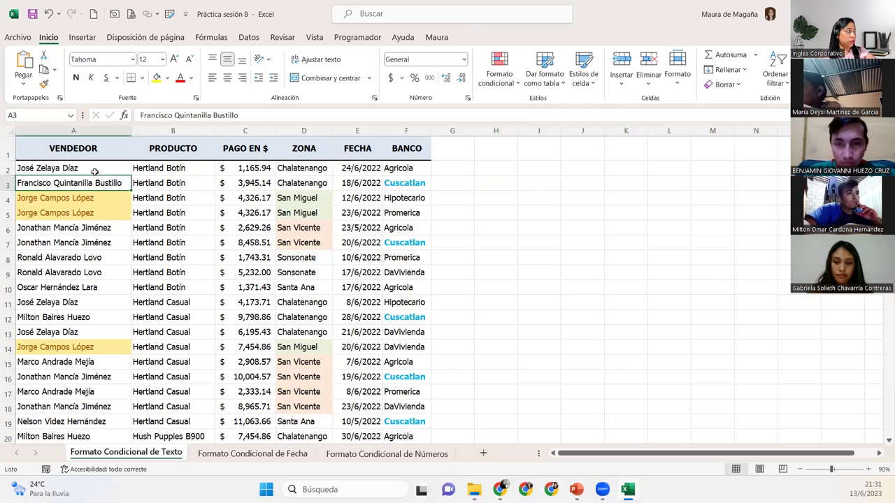
click(94, 172)
drag(94, 172, 140, 437)
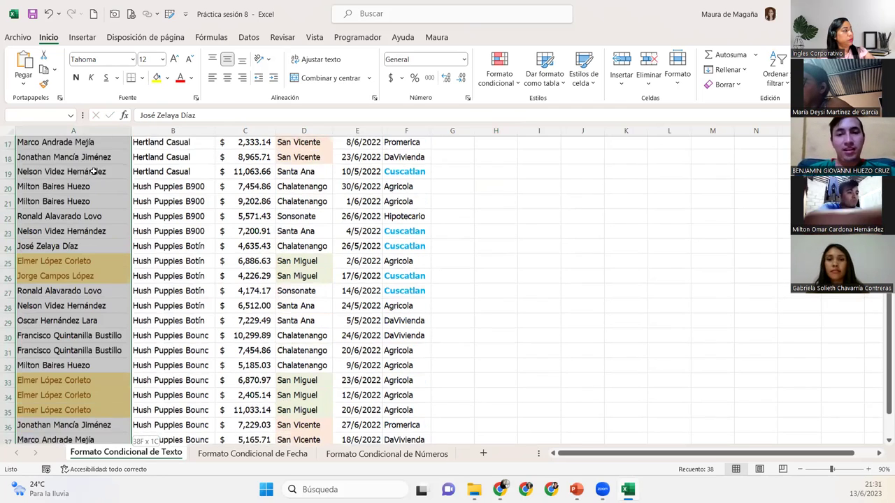
key(Right)
key(ctrl+Up)
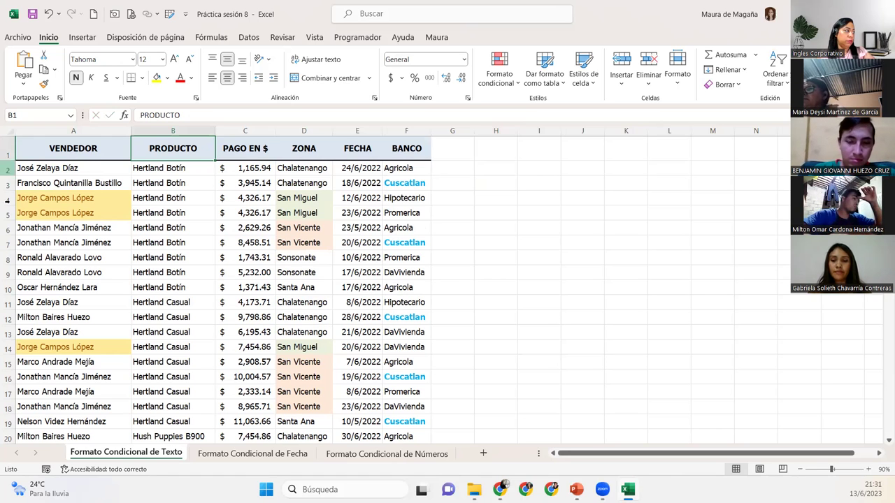
click(102, 199)
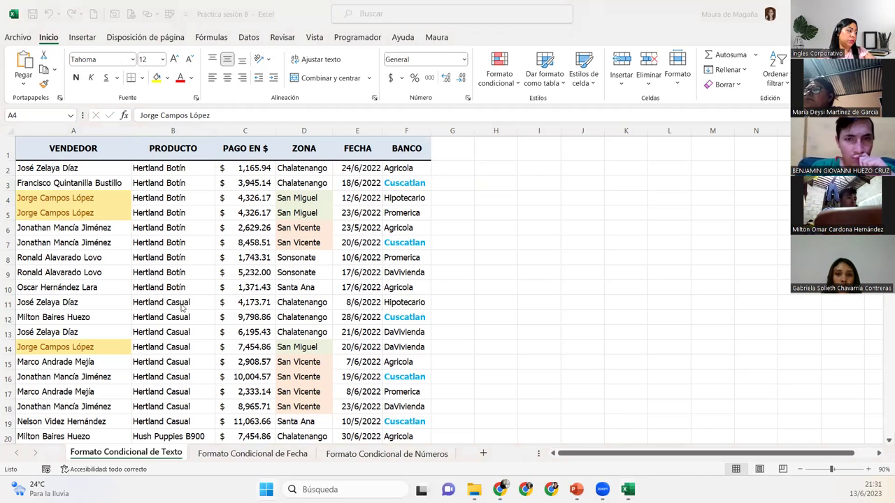
click(173, 243)
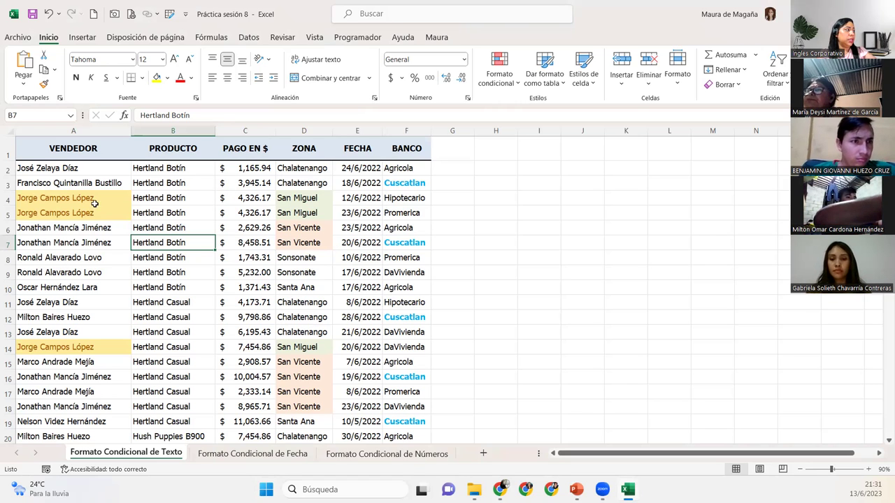
Select the BANCO values from F2 to F39
click(54, 171)
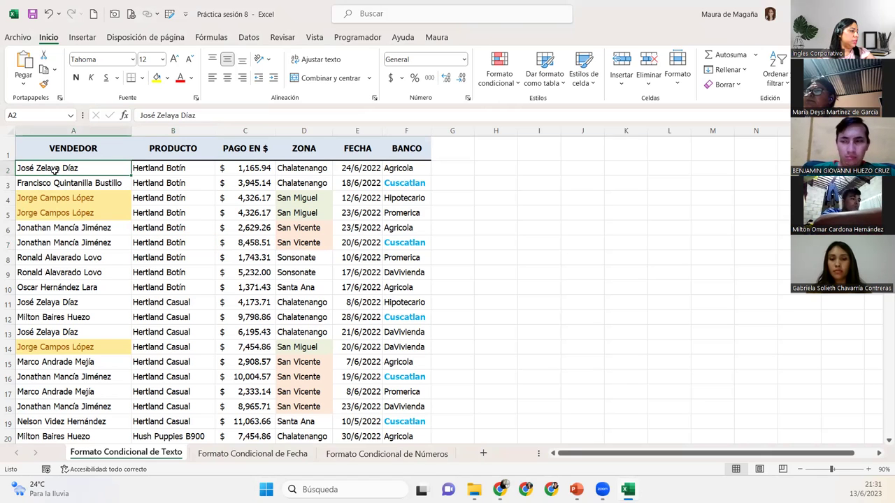
key(Right)
key(Right)
key(Right)
key(Right)
key(Right)
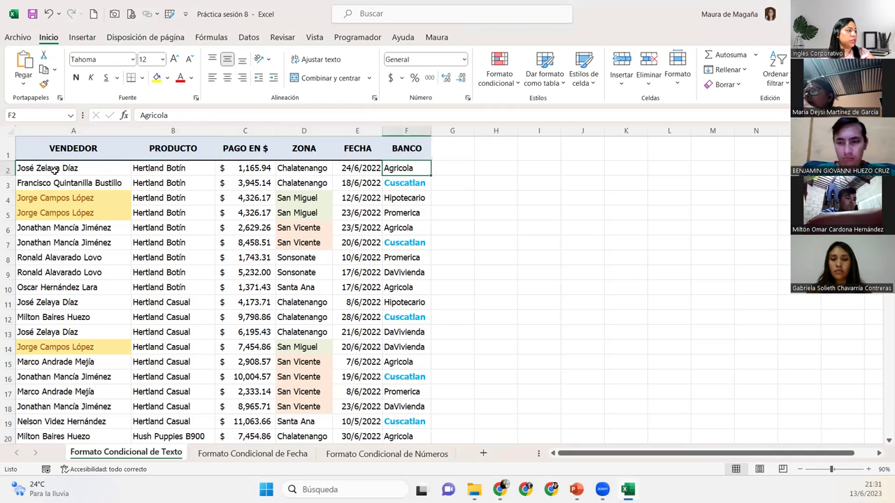
key(ctrl+shift+Down)
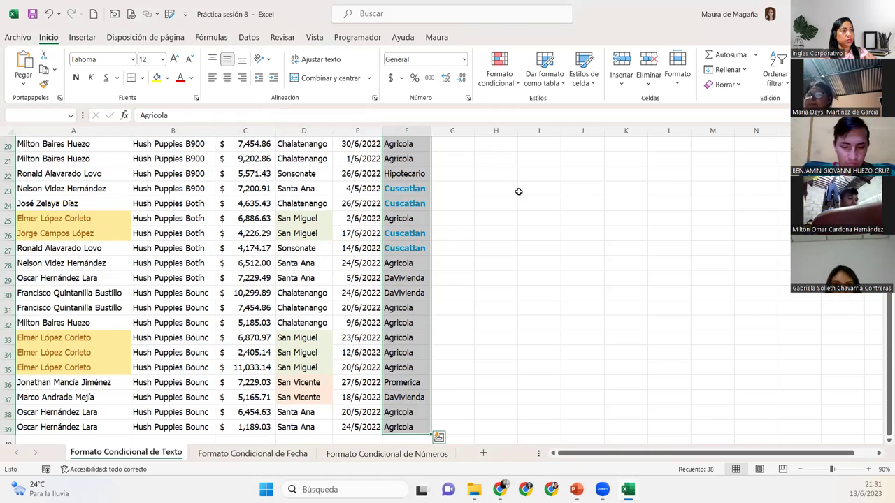
Start a new specific-text rule matching bank names that begin with 'p'
click(499, 82)
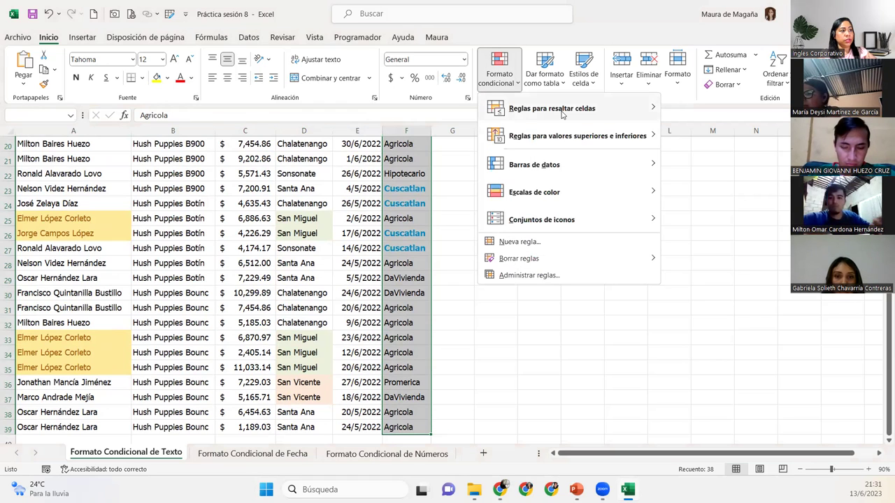
mouse_move(552, 108)
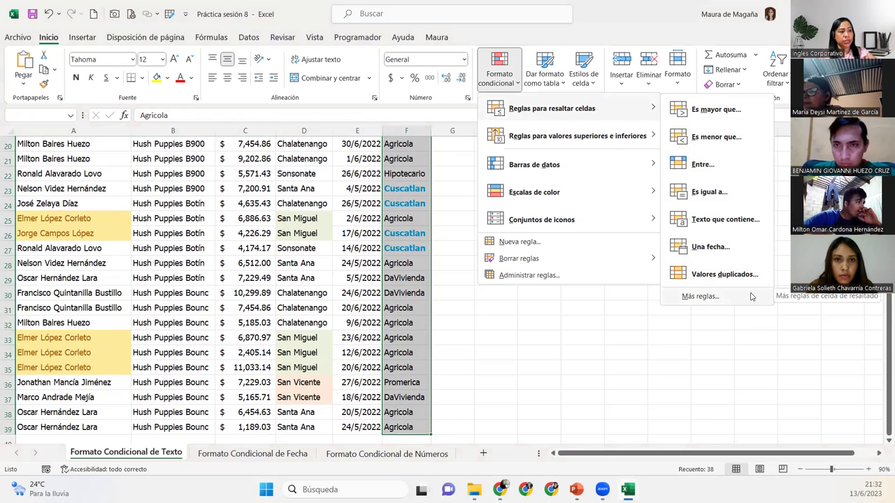
click(752, 296)
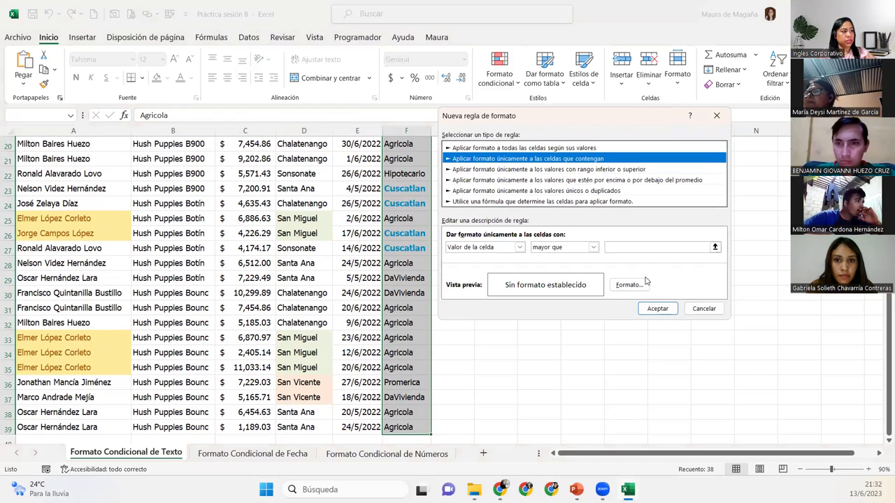
click(519, 247)
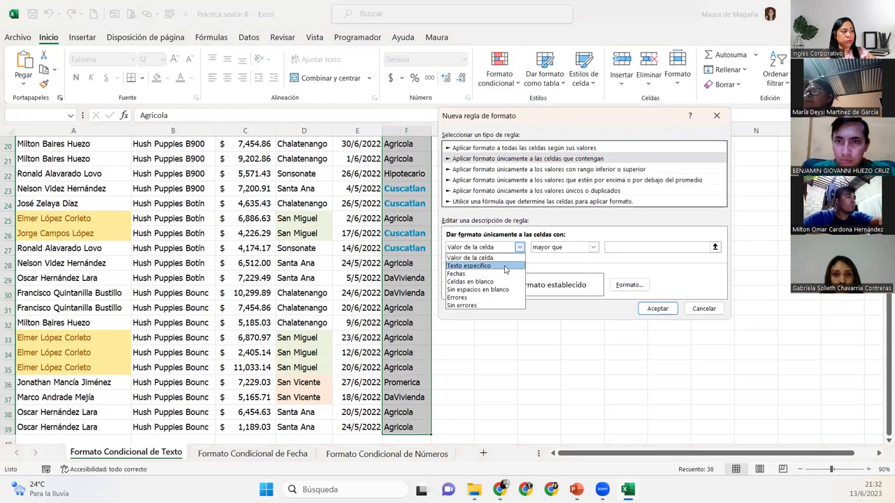
click(507, 267)
click(589, 249)
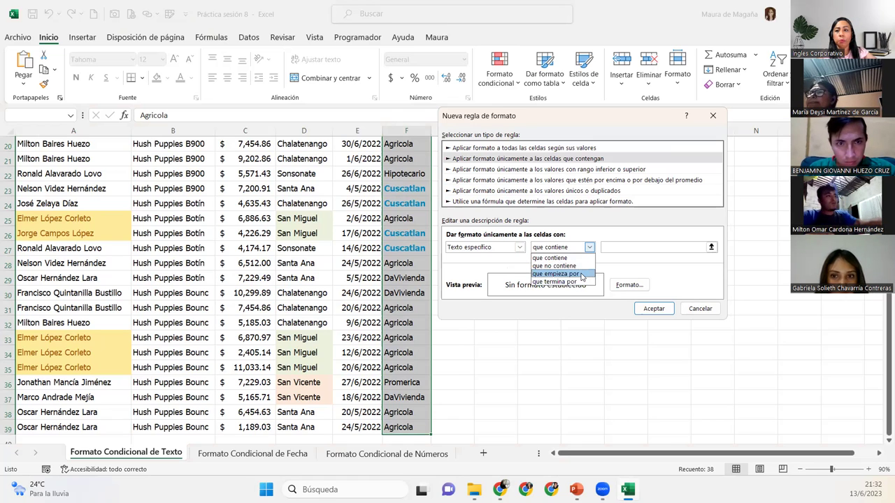
click(582, 274)
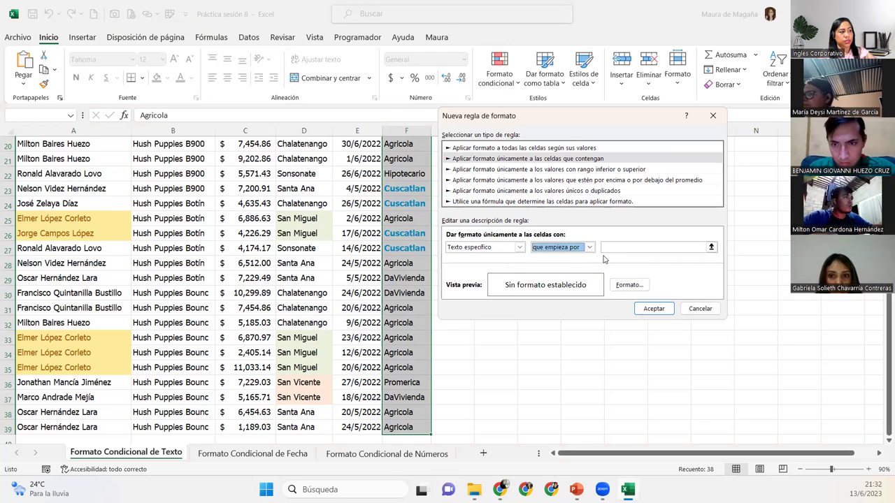
click(616, 247)
text(p)
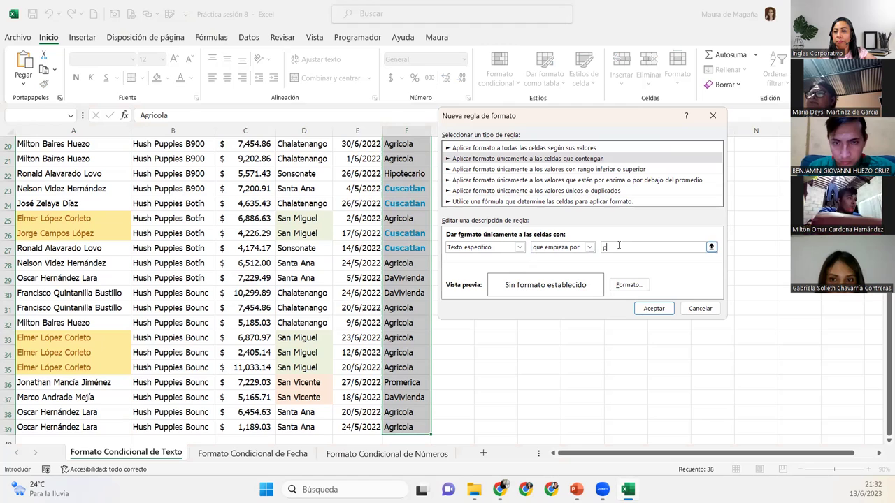
Give matching cells a purple outline border and create the rule
click(634, 285)
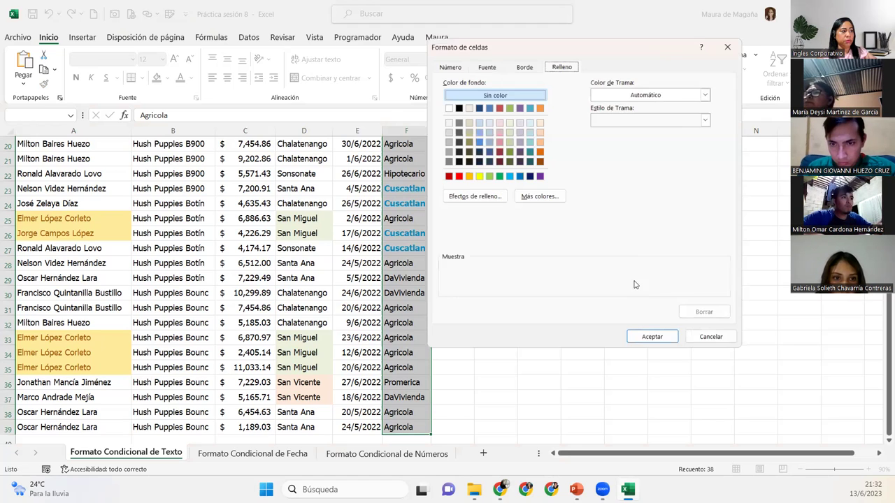
click(524, 66)
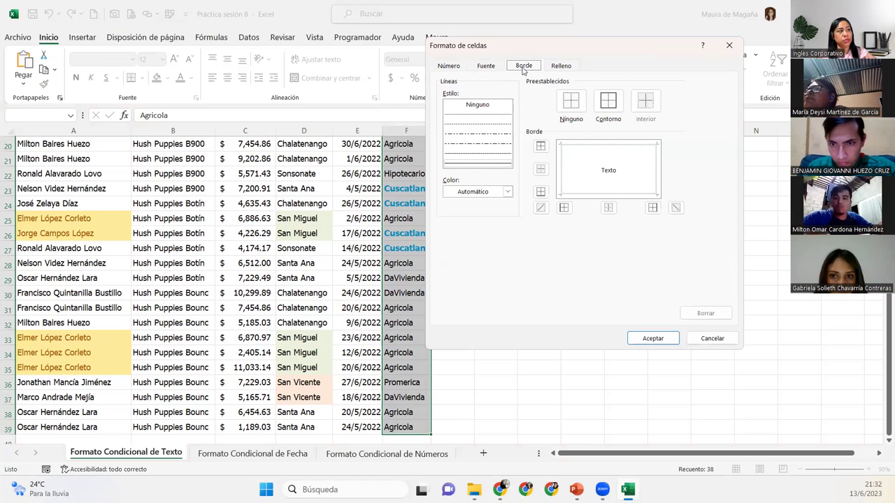
drag(556, 51, 447, 70)
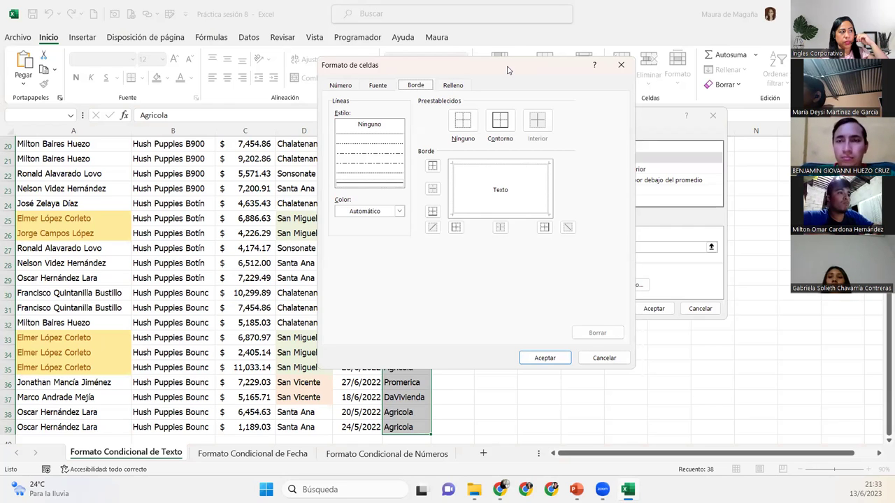
drag(508, 70, 310, 90)
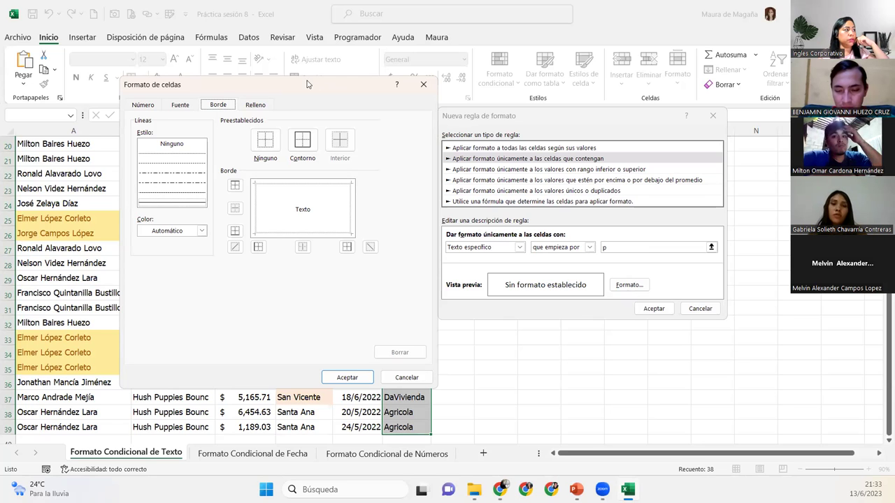
drag(316, 86, 550, 97)
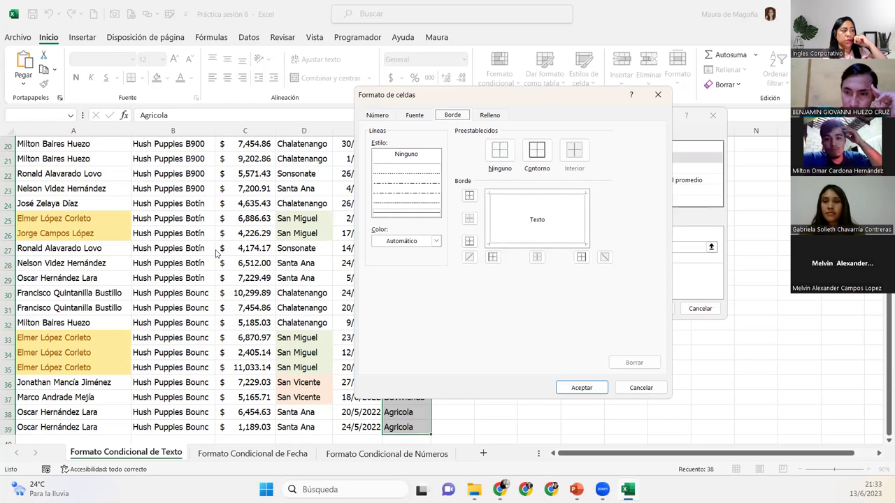
click(415, 241)
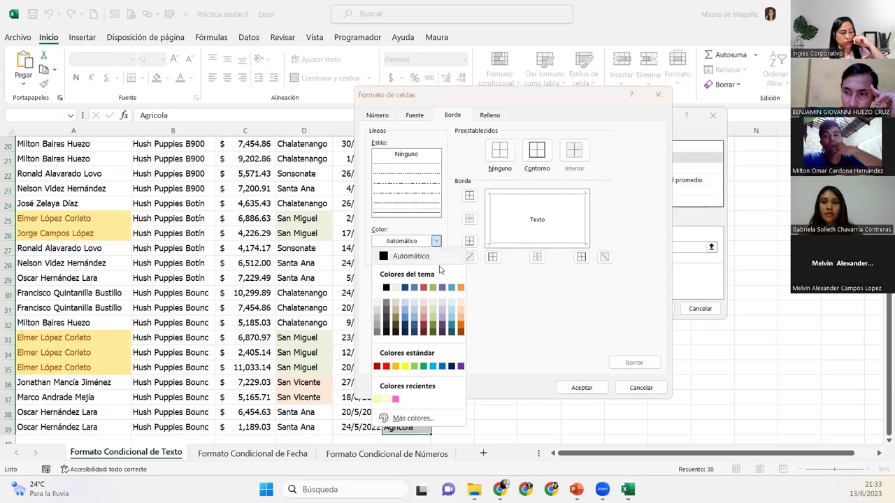
click(462, 367)
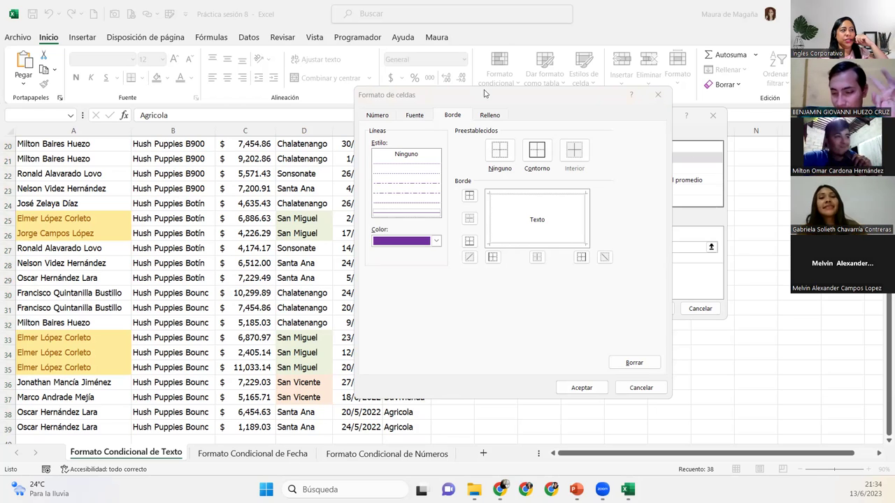
click(454, 118)
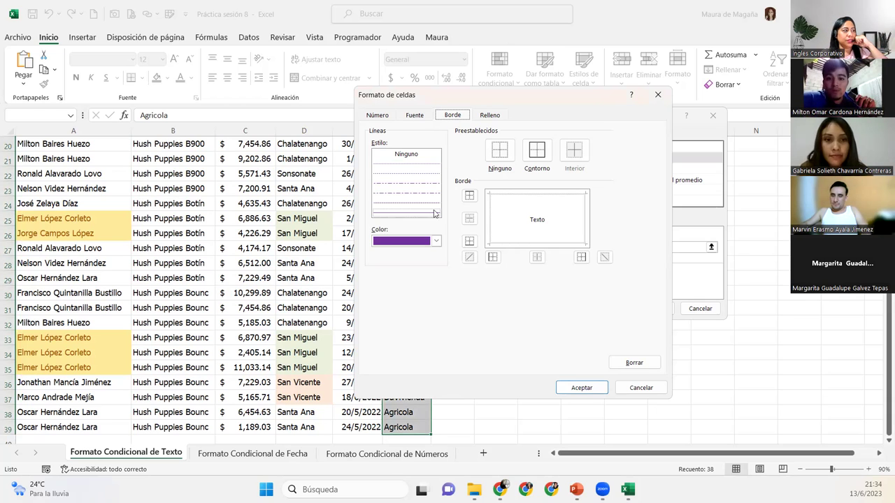
click(435, 242)
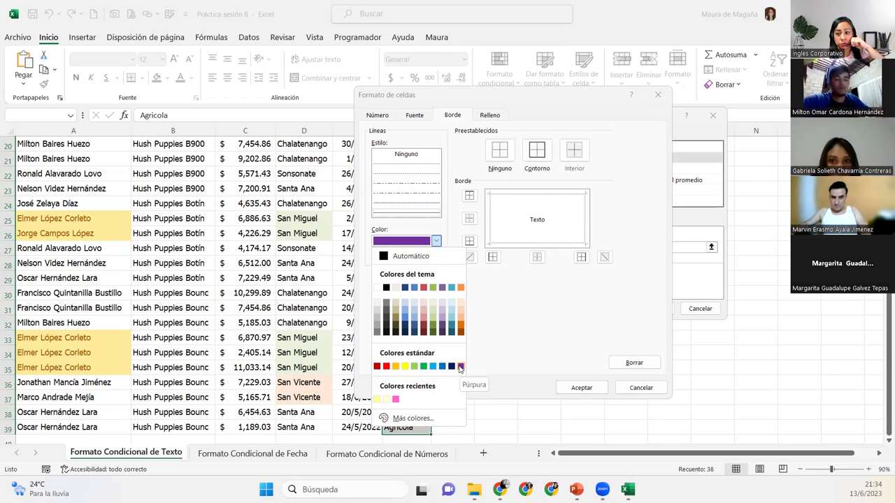
click(460, 366)
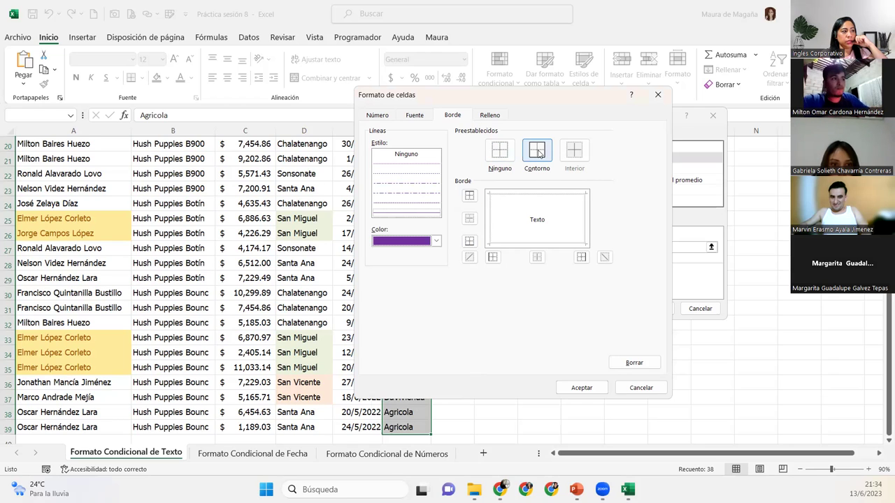
click(537, 153)
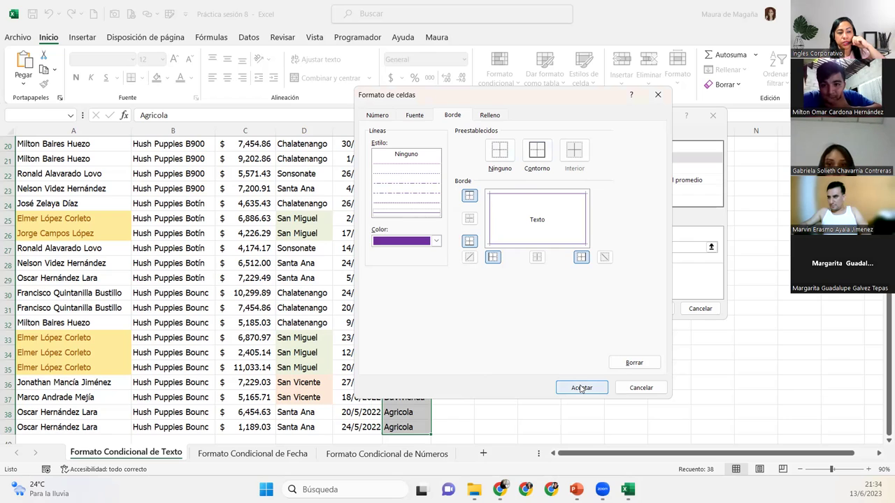
click(580, 388)
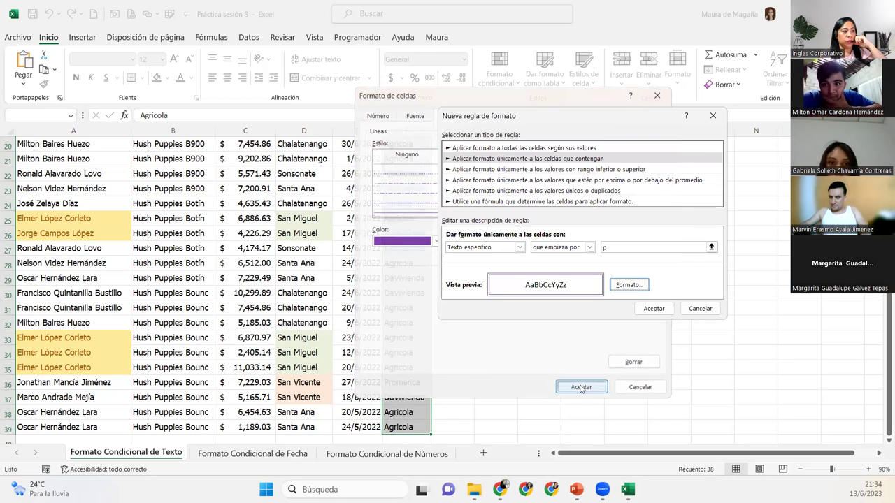
click(653, 308)
click(489, 235)
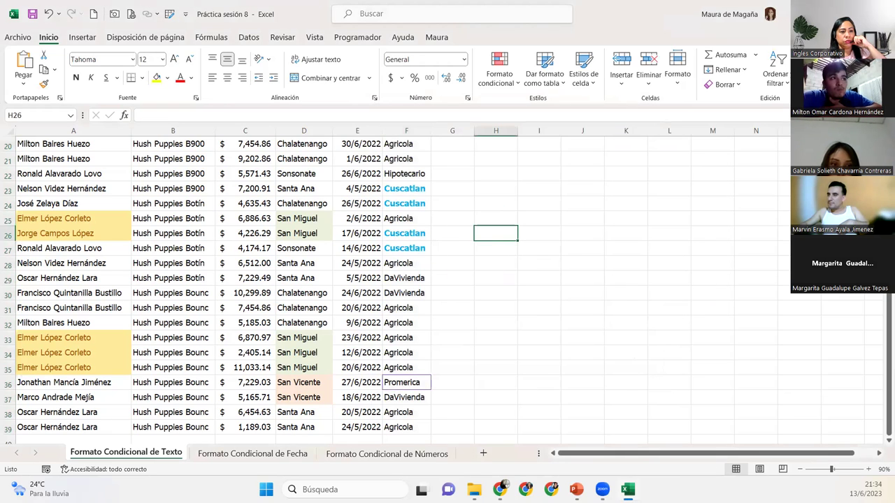
scroll(447, 287, up, 1)
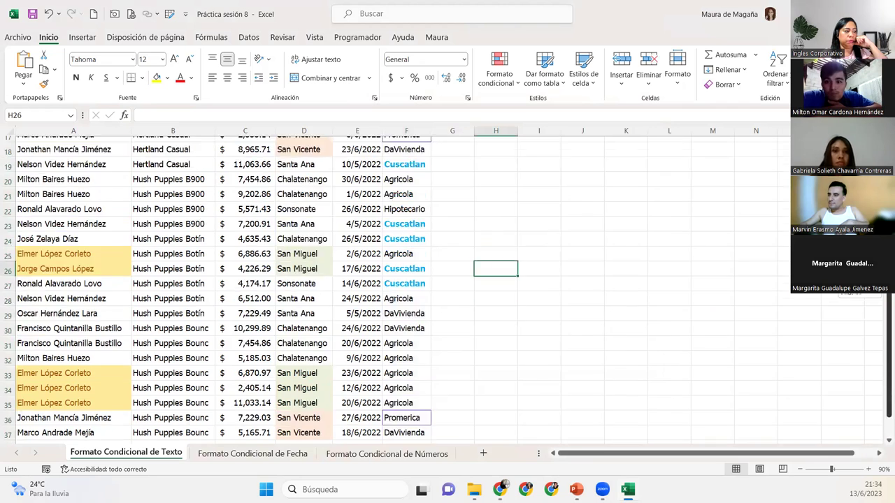
scroll(448, 287, up, 3)
scroll(447, 287, up, 2)
scroll(448, 286, up, 1)
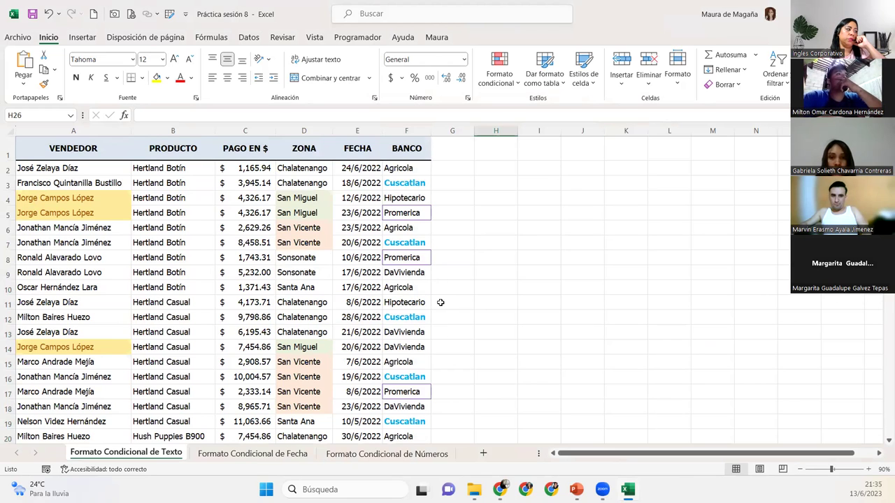
click(416, 347)
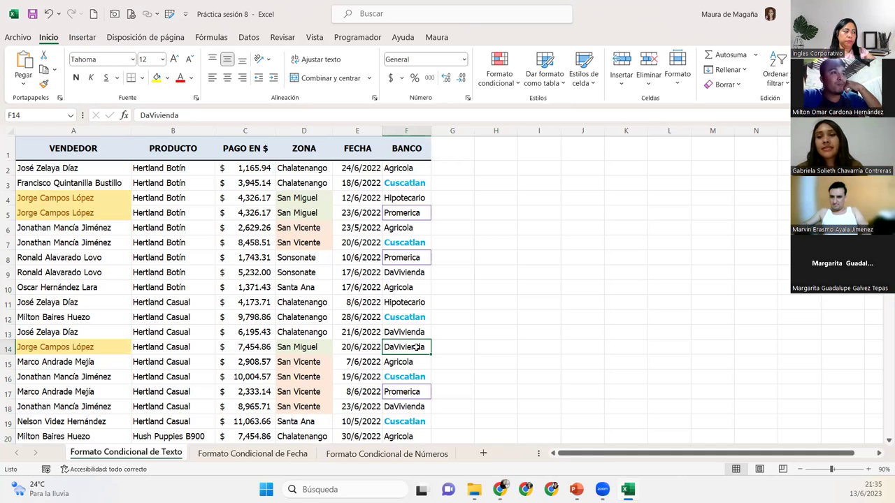
key(Up)
key(Up)
key(Up)
key(Up)
key(Up)
key(Up)
key(Up)
key(Up)
key(Up)
key(Up)
key(ctrl+shift+Down)
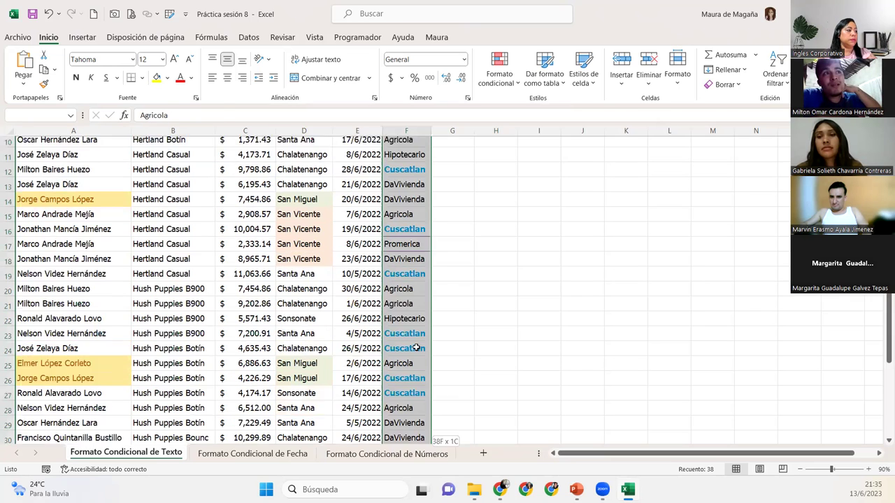
Set up a new rule for bank cells whose text begins with 'P' and open its format settings
click(499, 70)
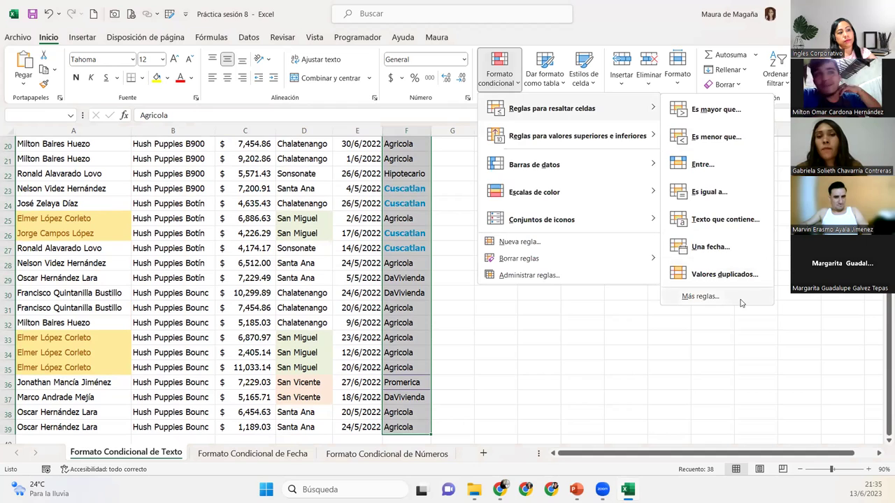
click(739, 296)
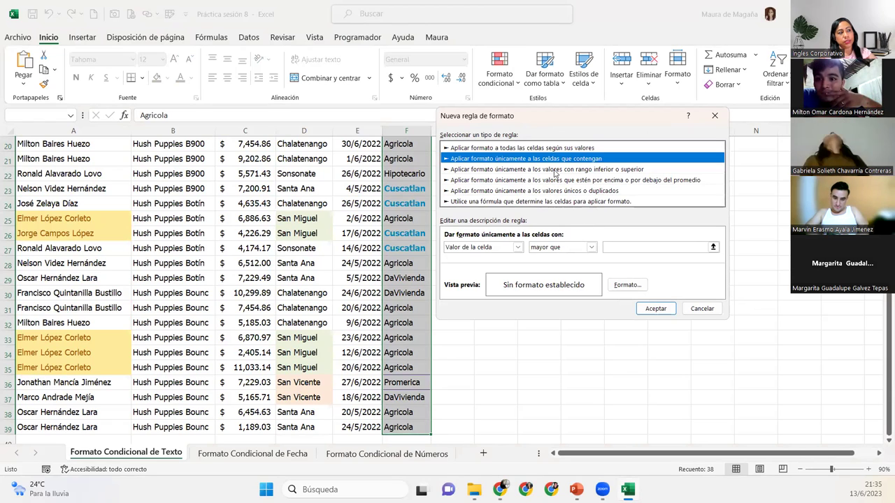
click(485, 248)
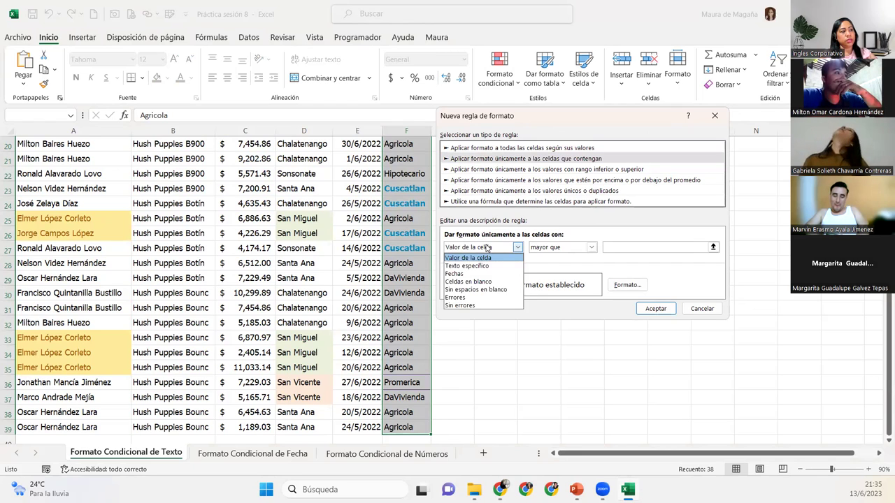
click(480, 266)
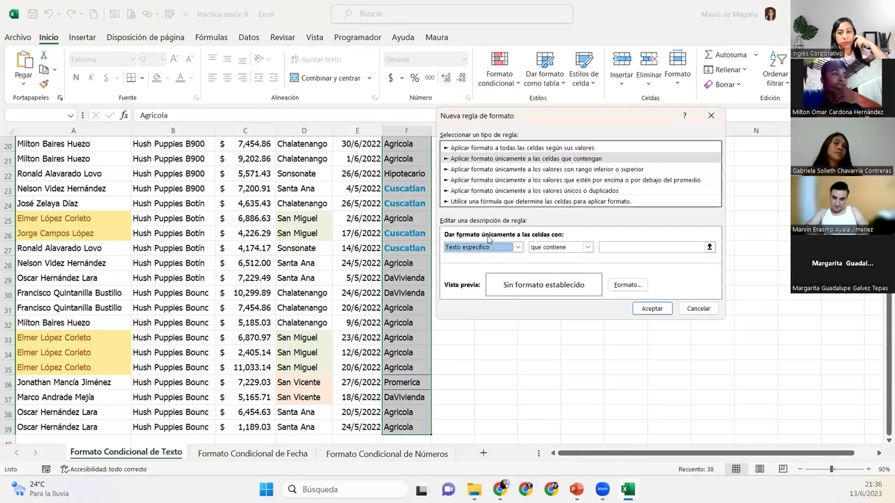
click(574, 249)
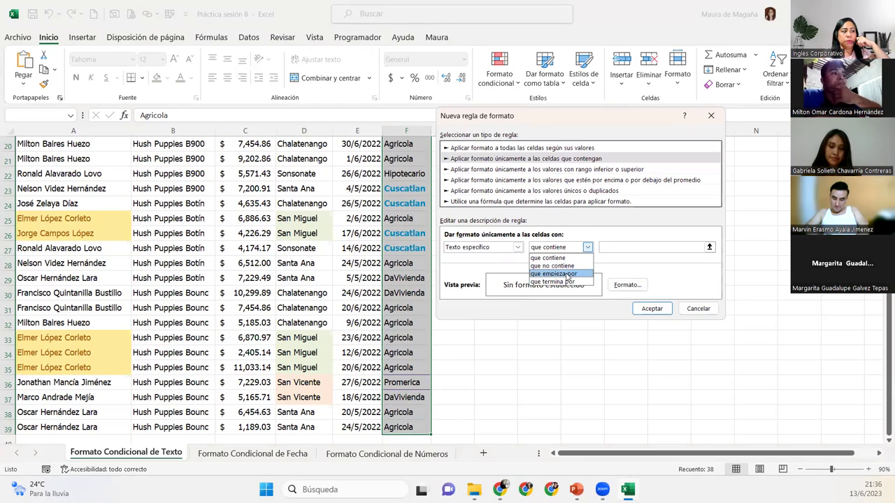
click(567, 274)
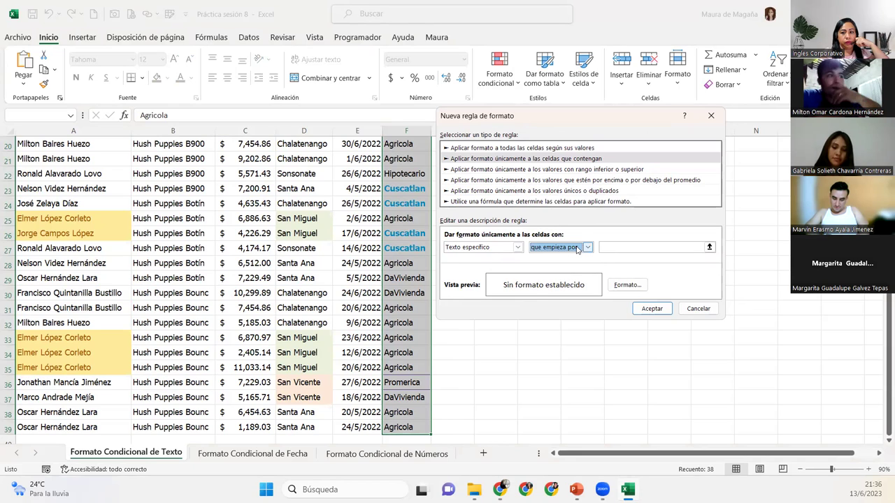
click(604, 246)
text(P)
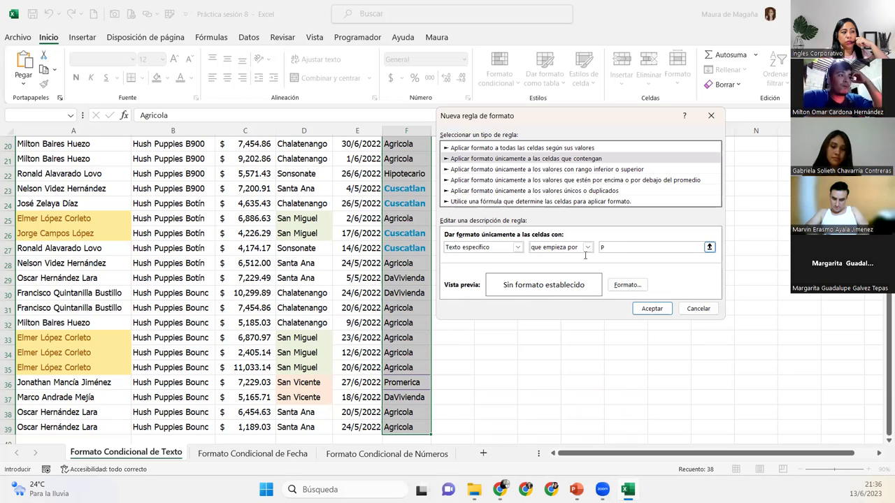
click(631, 287)
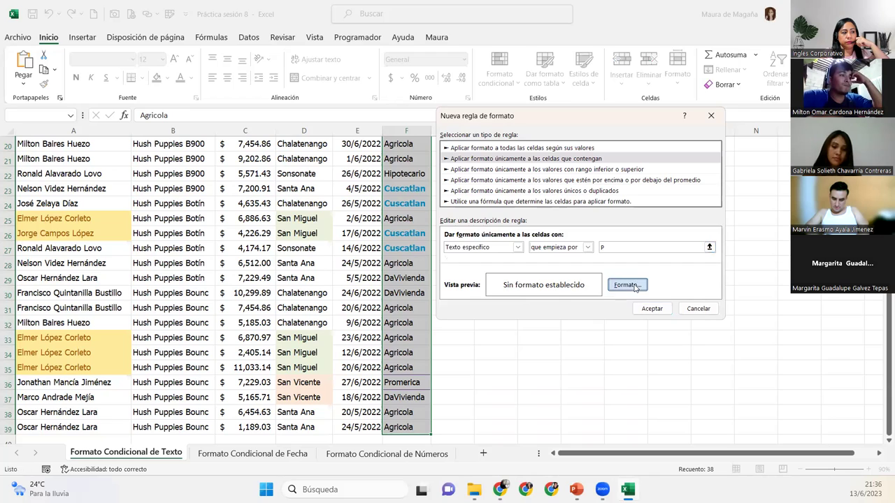
Give cells beginning with P a purple outline border and confirm the rule
click(505, 192)
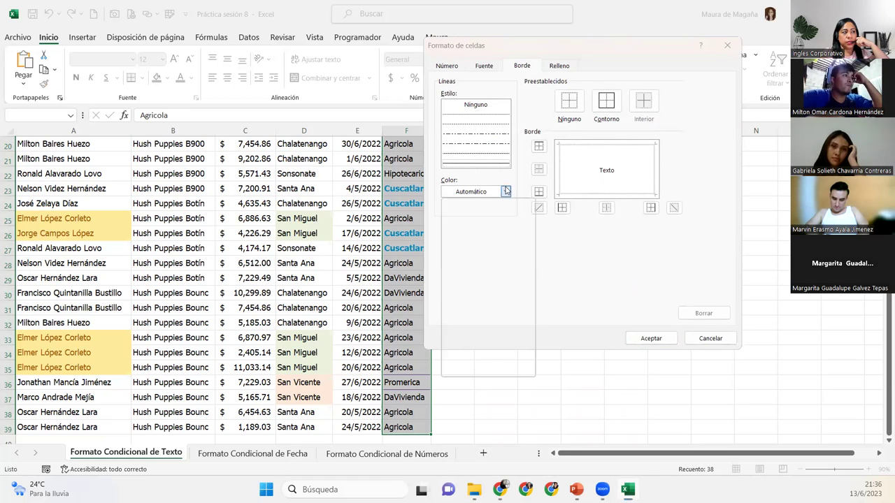
click(529, 317)
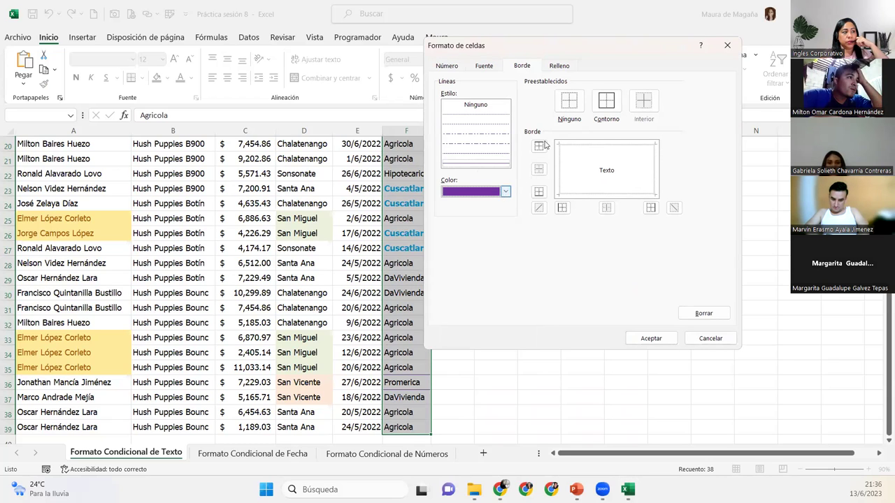
click(607, 101)
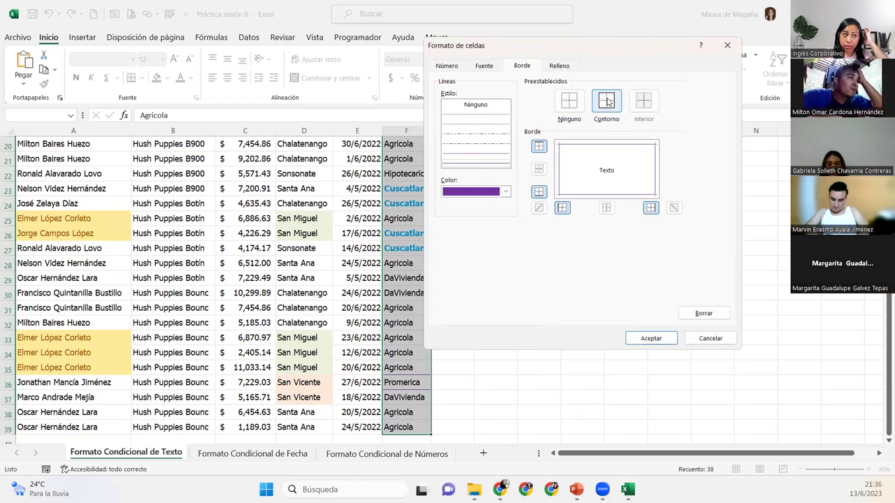
click(651, 338)
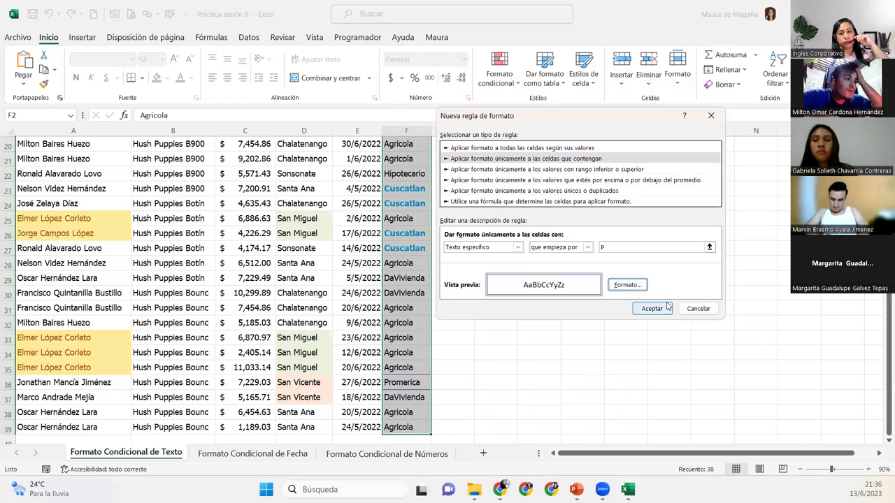
click(697, 308)
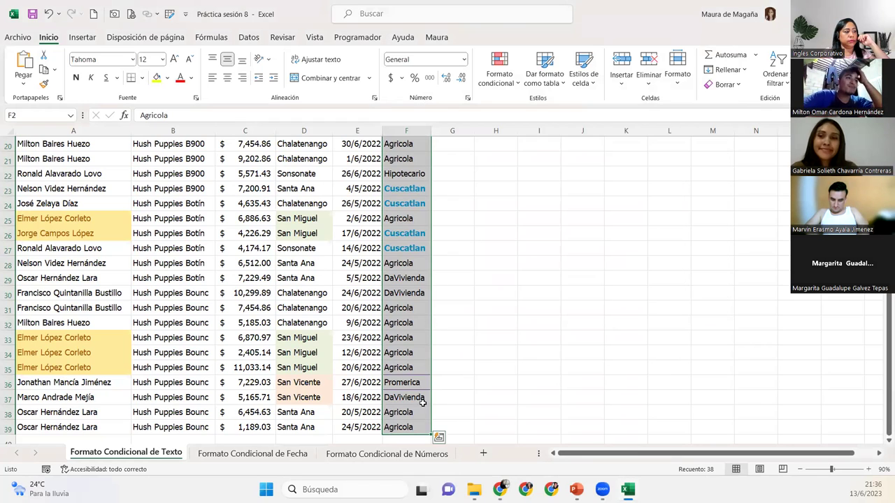
Replace DaVivienda in cell F14 with Presto and check its border
click(418, 381)
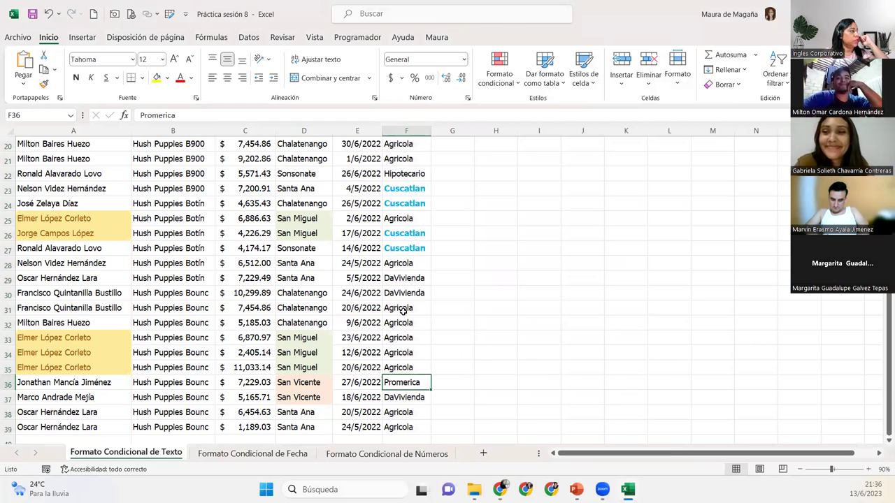
click(409, 293)
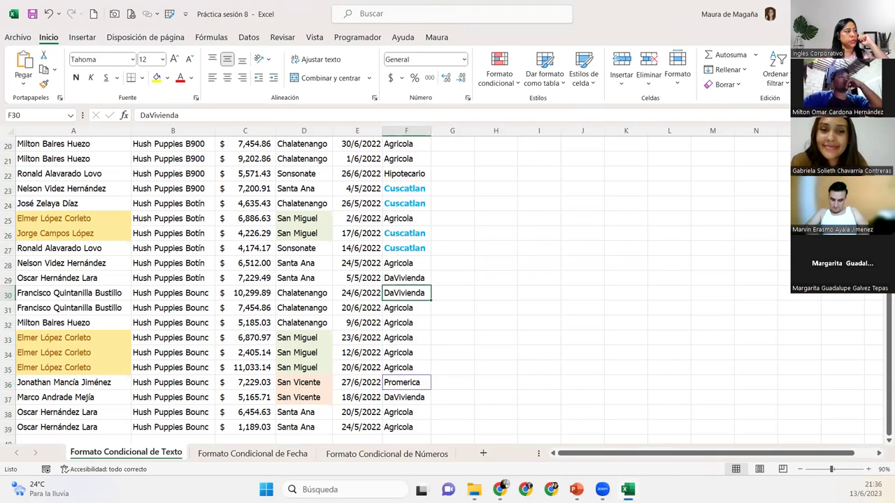
scroll(883, 297, up, 6)
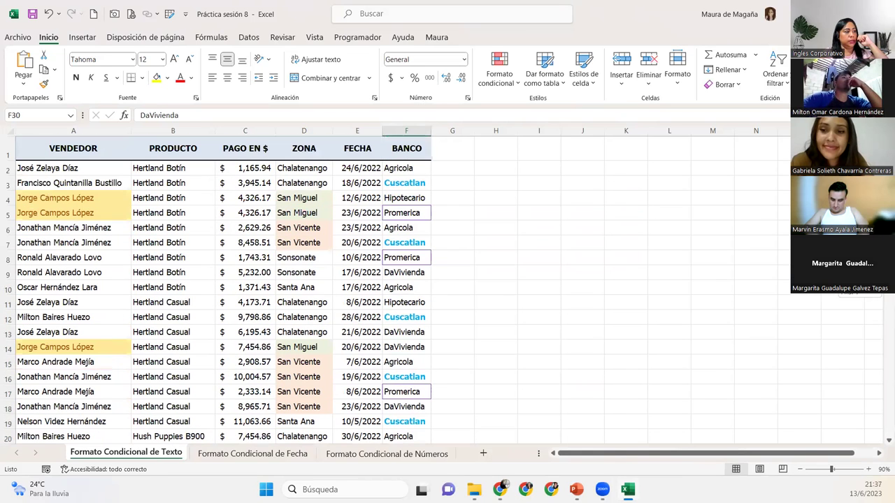
click(386, 350)
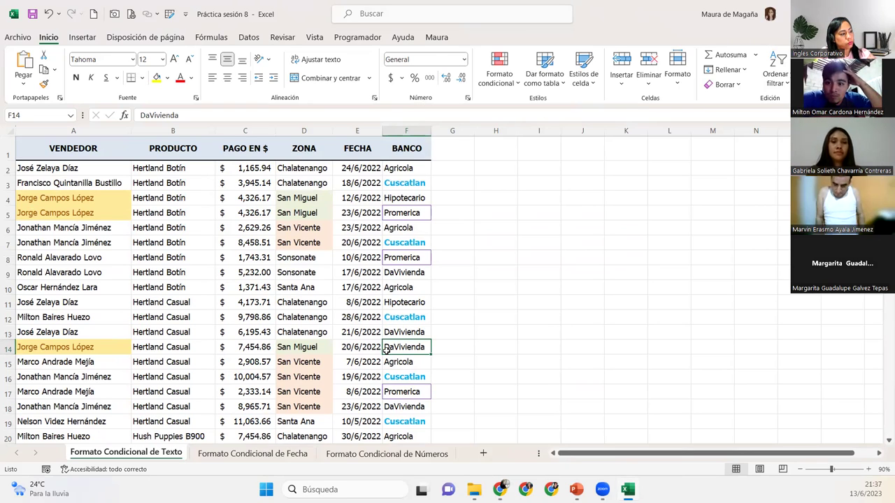
text(P)
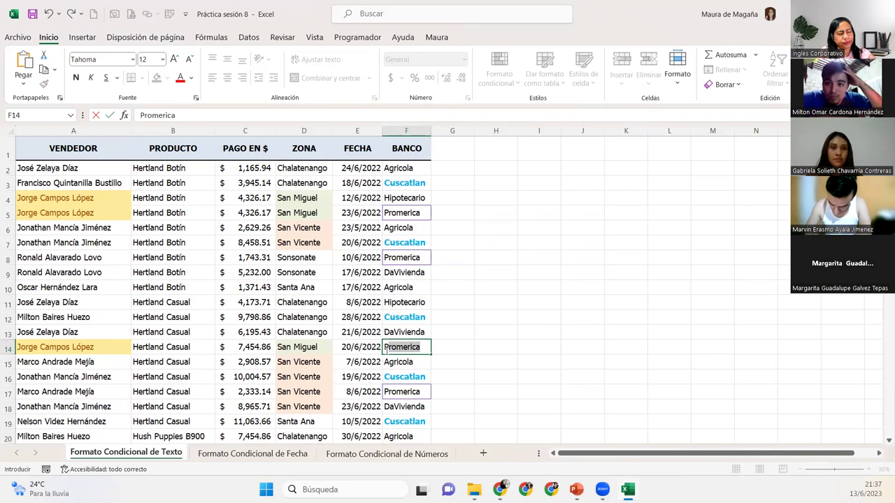
text(resto)
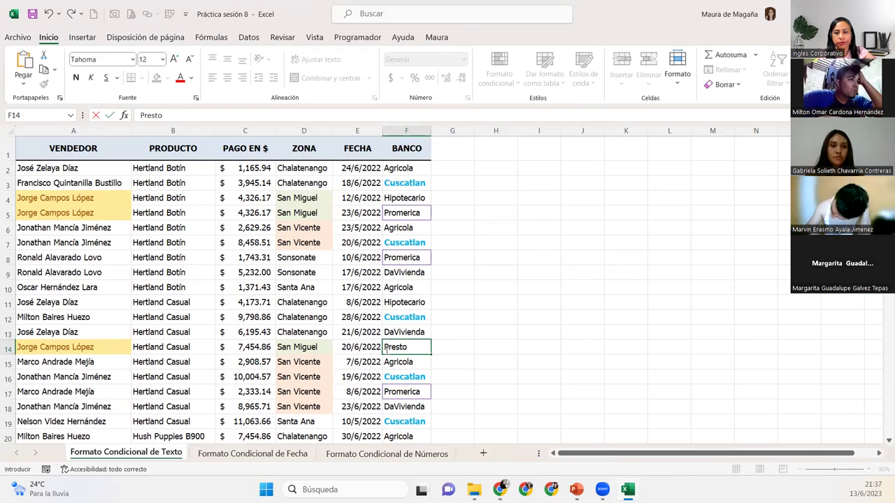
key(Return)
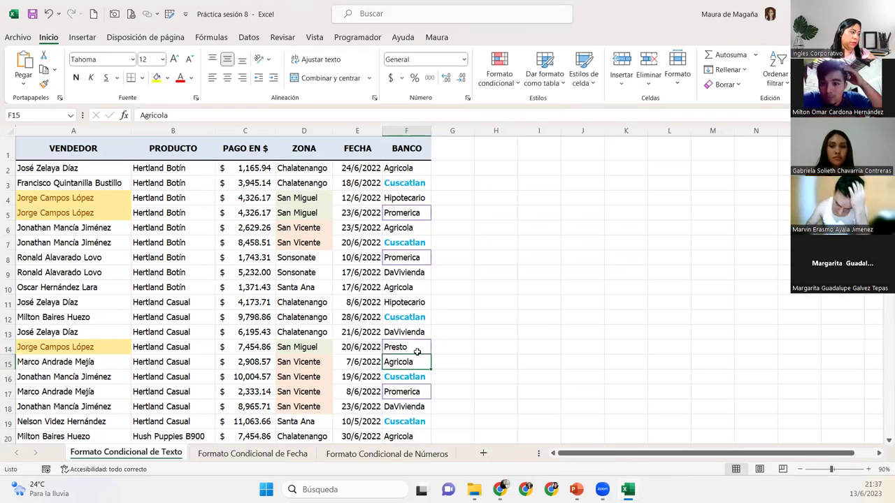
click(527, 366)
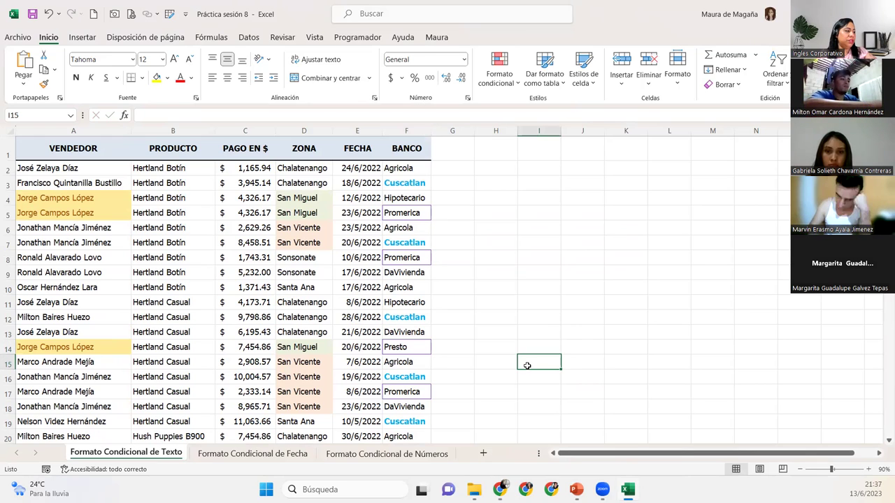
Try Pepa in F14 instead of Presto and inspect the border
click(417, 349)
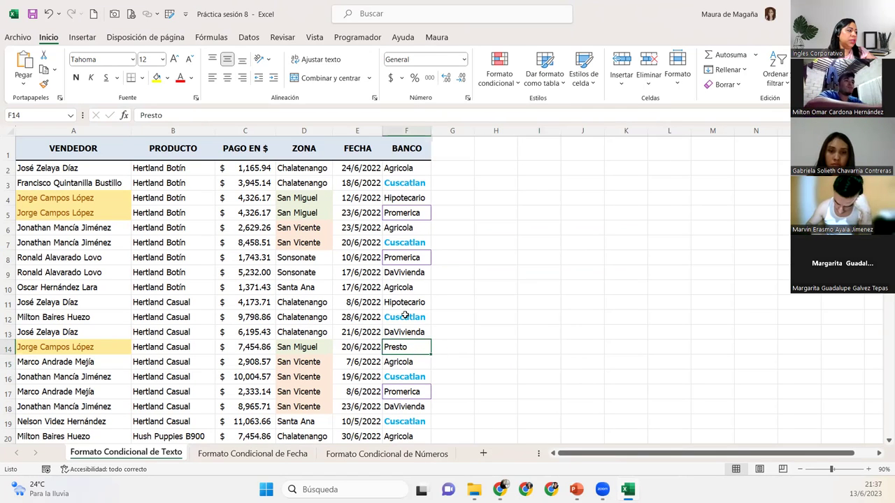
key(ctrl+d)
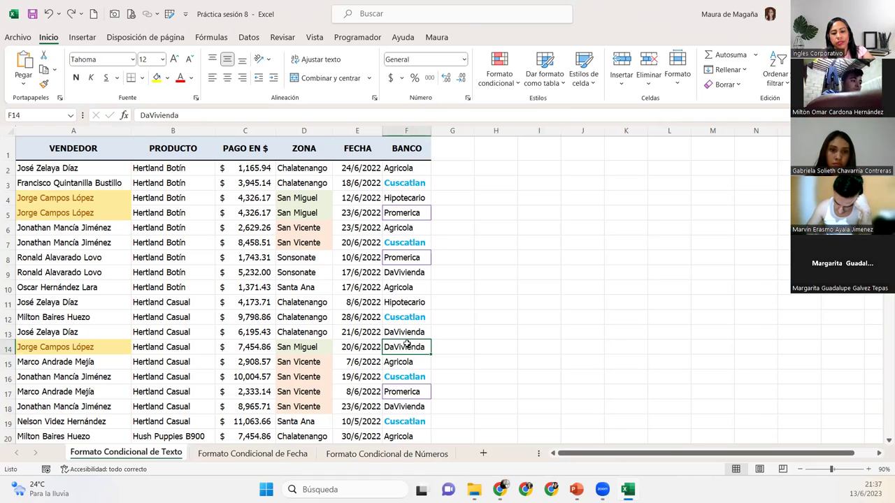
text(Pepa)
key(Return)
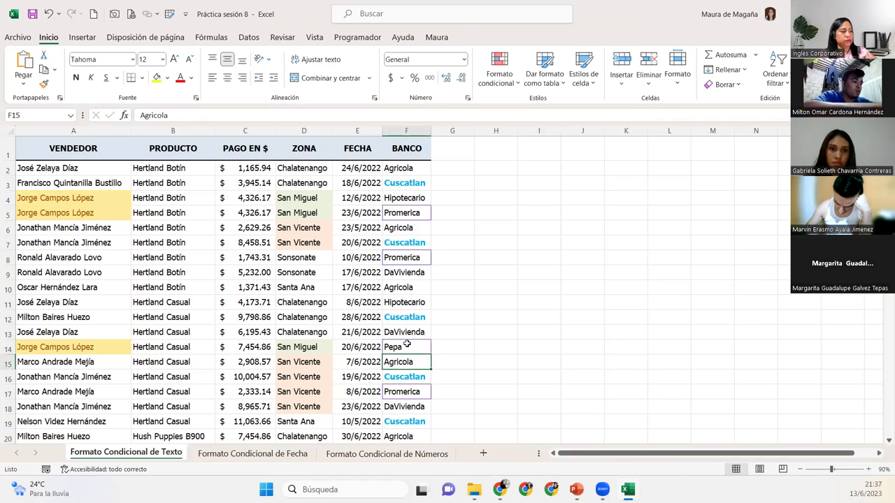
click(407, 344)
click(486, 378)
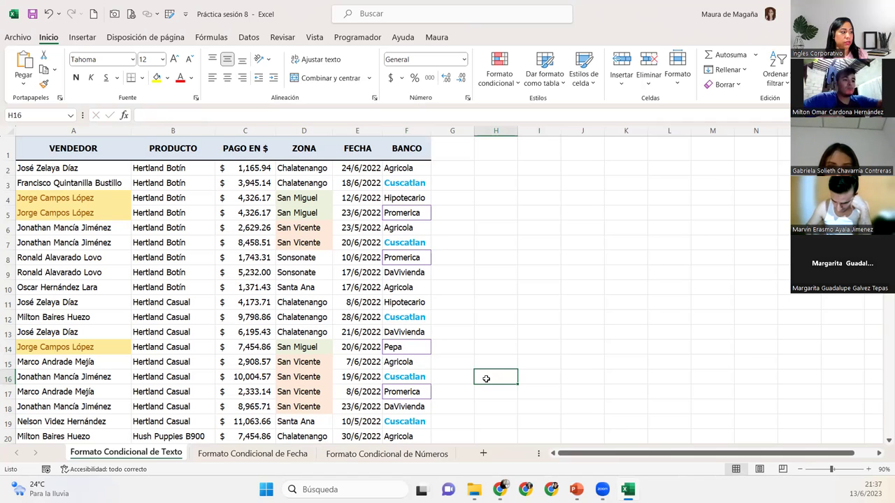
Enter Presto into F14 again, below the DaVivienda cell F13
click(413, 339)
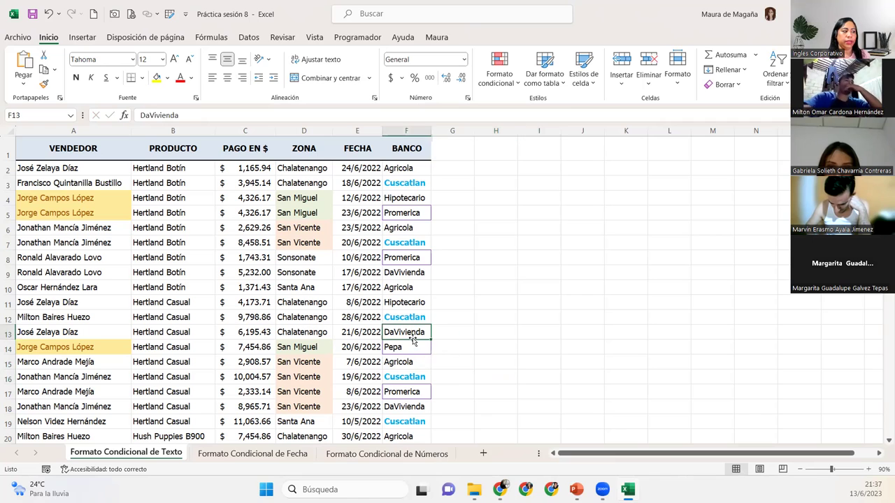
key(Down)
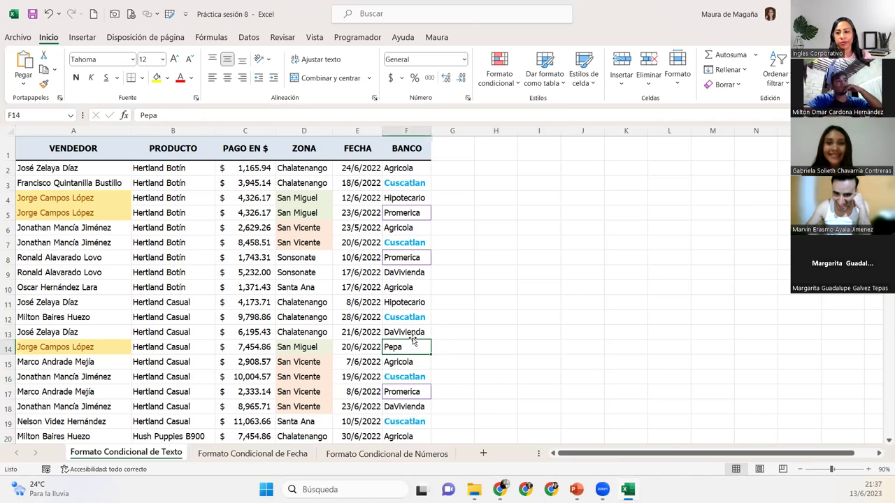
text(Pr)
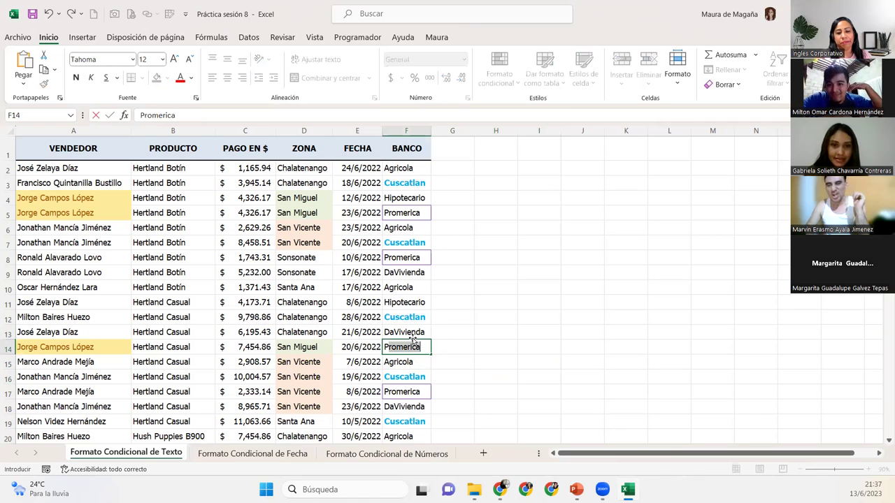
text(est)
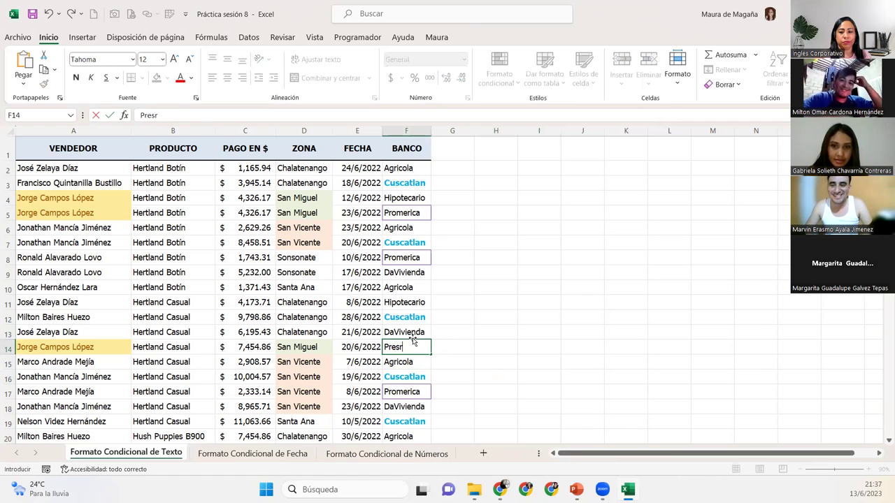
text(o)
key(Return)
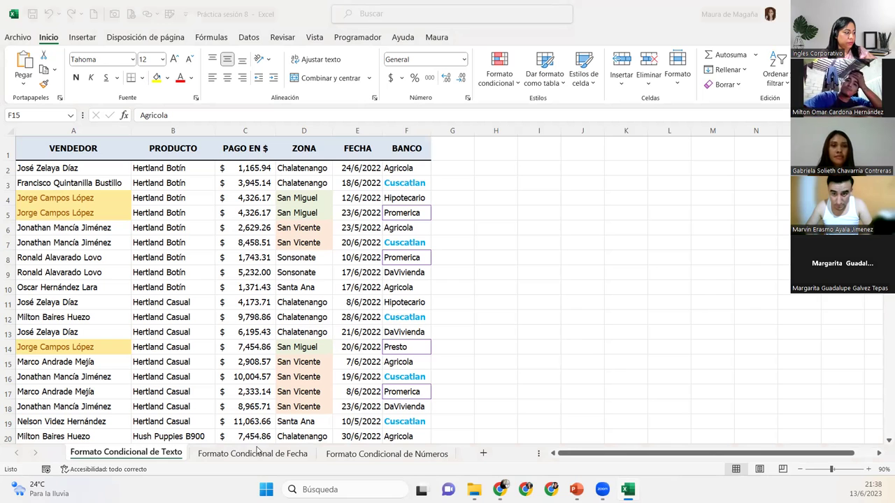
On the Formato Condicional de Fecha sheet, select the FECHA dates E2:E39
click(260, 453)
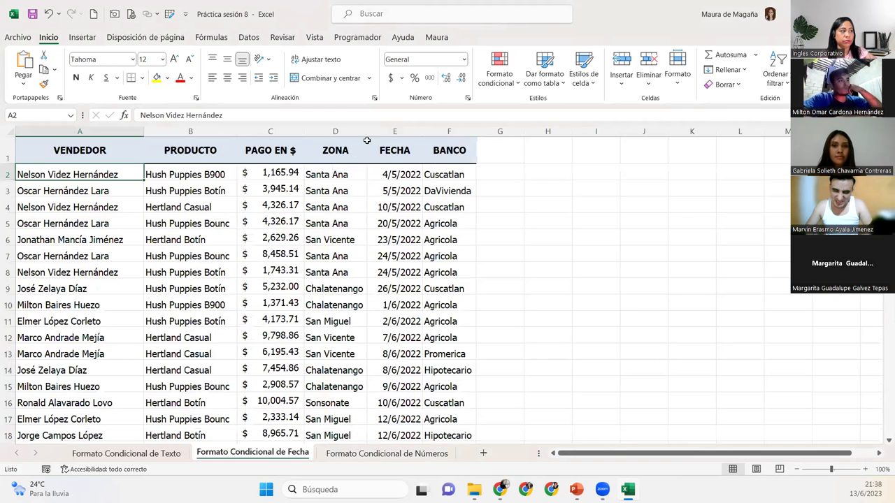
click(400, 172)
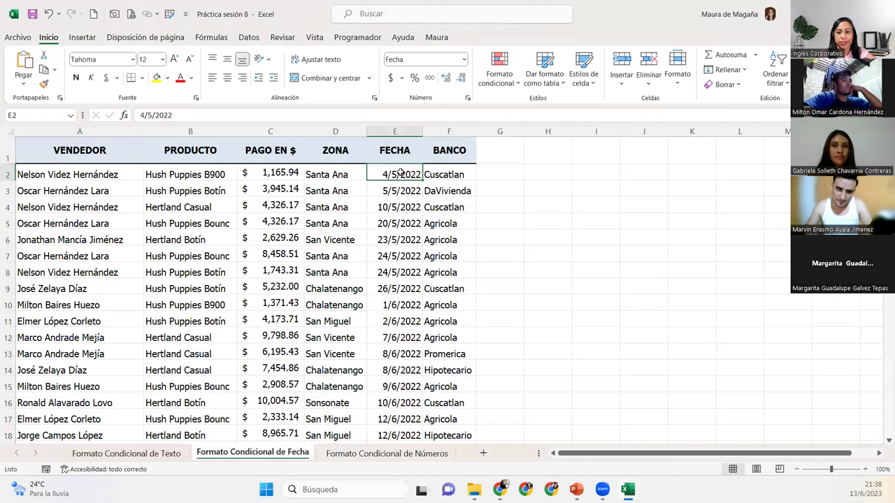
key(Down)
key(Down)
key(Down)
key(Down)
key(Down)
key(Down)
key(Down)
key(Down)
key(Down)
key(Down)
key(Up)
key(Up)
key(Up)
key(Up)
key(Up)
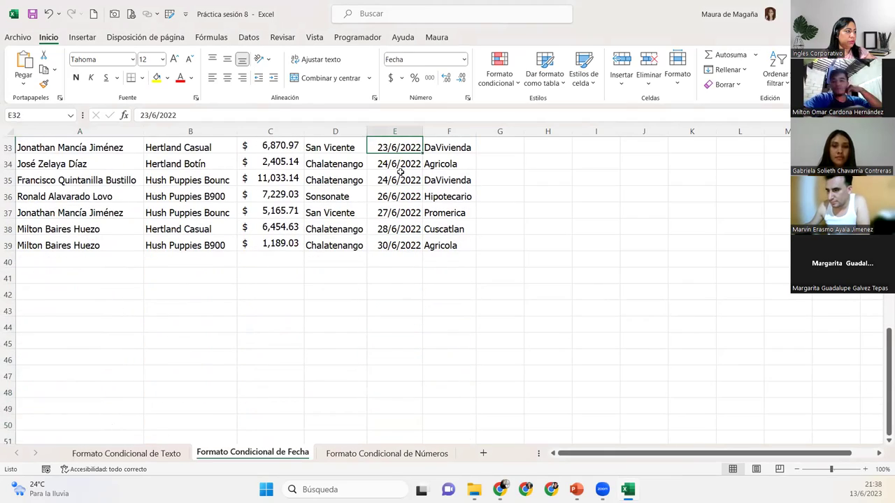
key(Up)
key(Up)
key(Up)
key(Up)
key(Up)
key(Up)
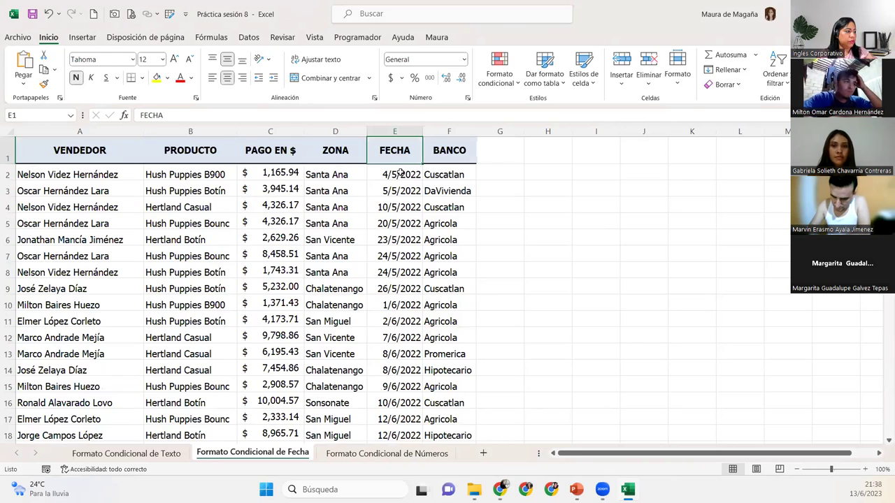
key(Down)
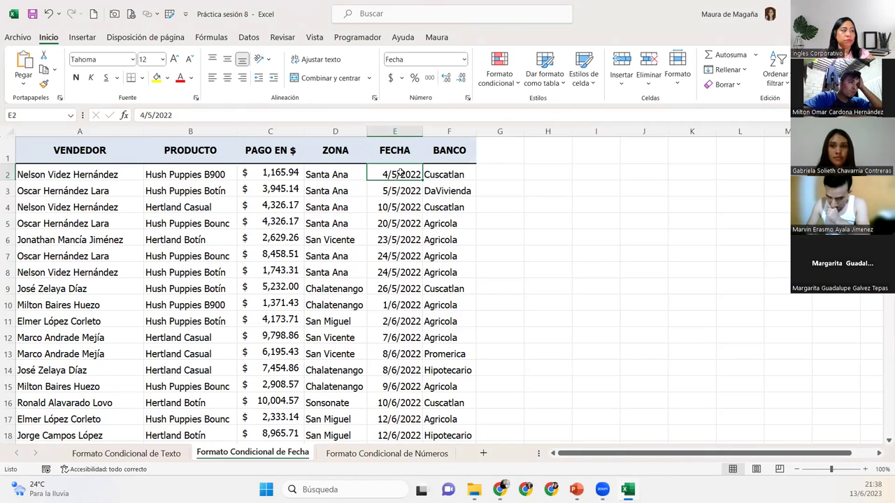
key(ctrl+shift+Down)
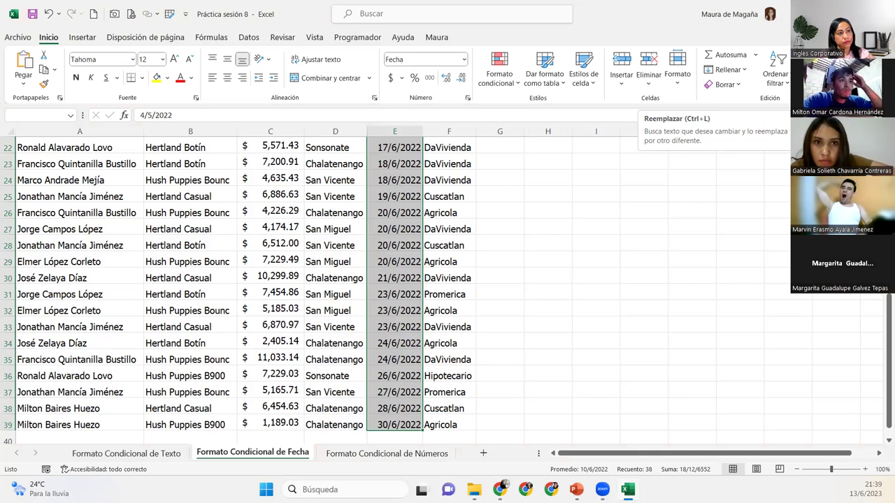
Replace 2022 with 2023 in all FECHA dates, making 38 replacements
key(ctrl+l)
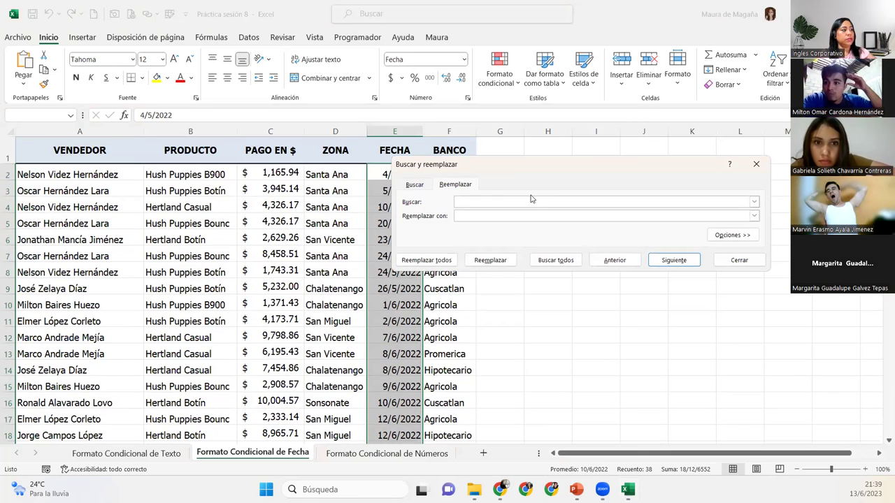
text(2022)
key(Tab)
text(2023)
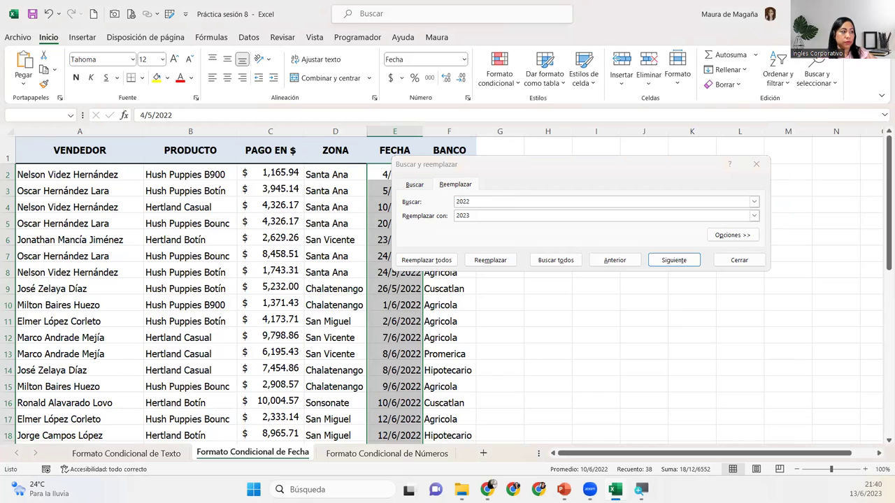
click(804, 70)
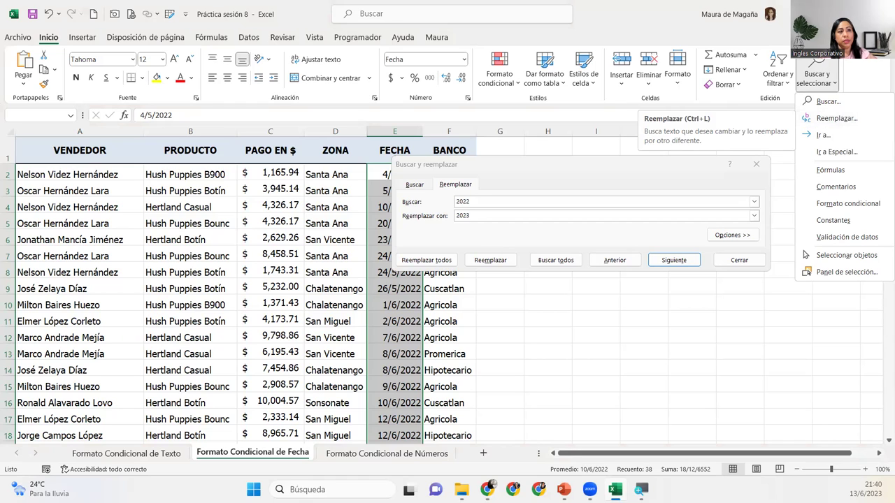
click(806, 255)
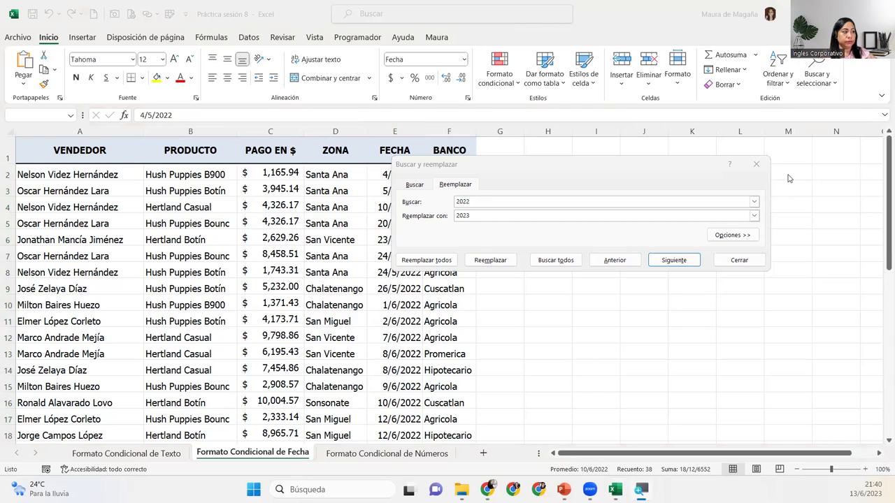
click(531, 203)
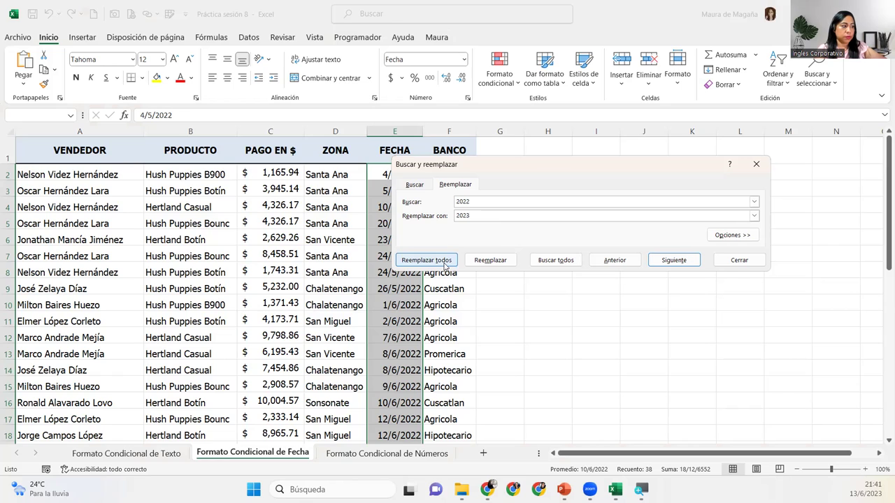
click(445, 260)
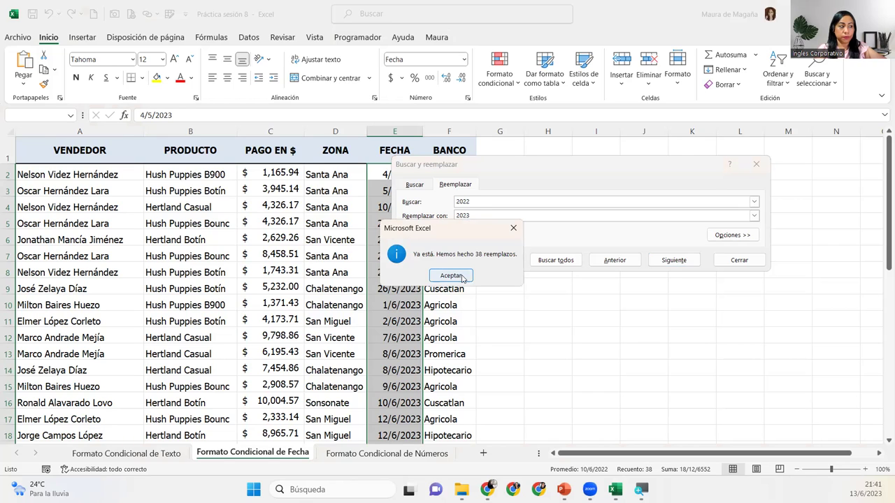
click(462, 277)
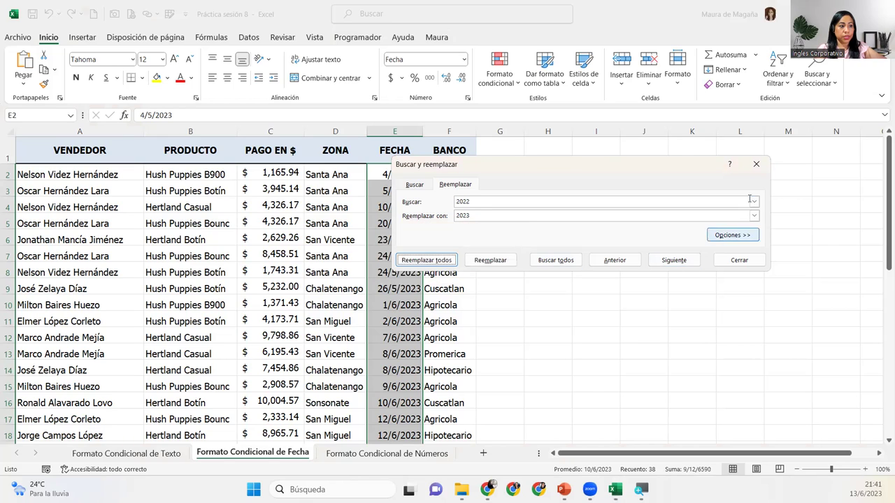
click(755, 164)
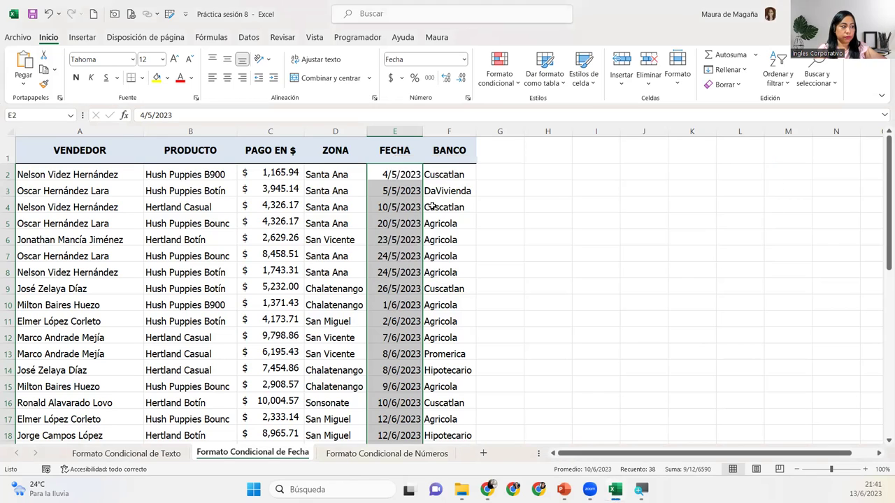
Reselect the 2023 dates E2:E39 and scroll back to the top of the sheet
click(408, 211)
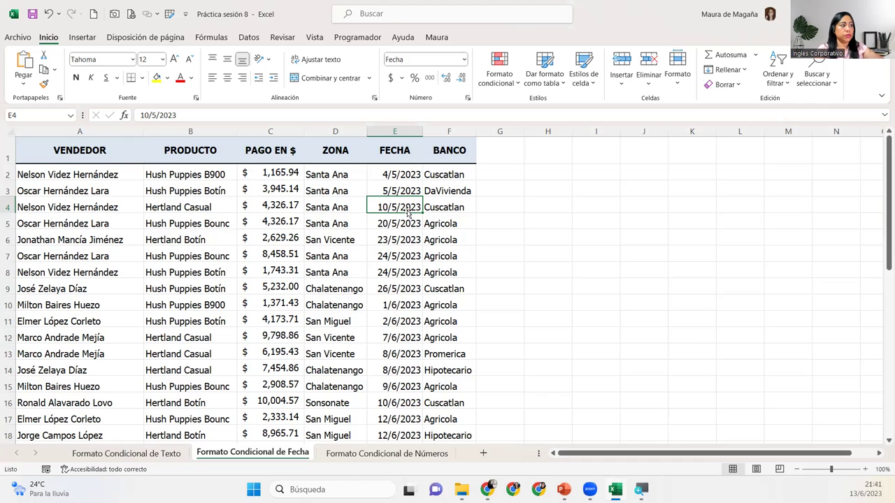
click(411, 175)
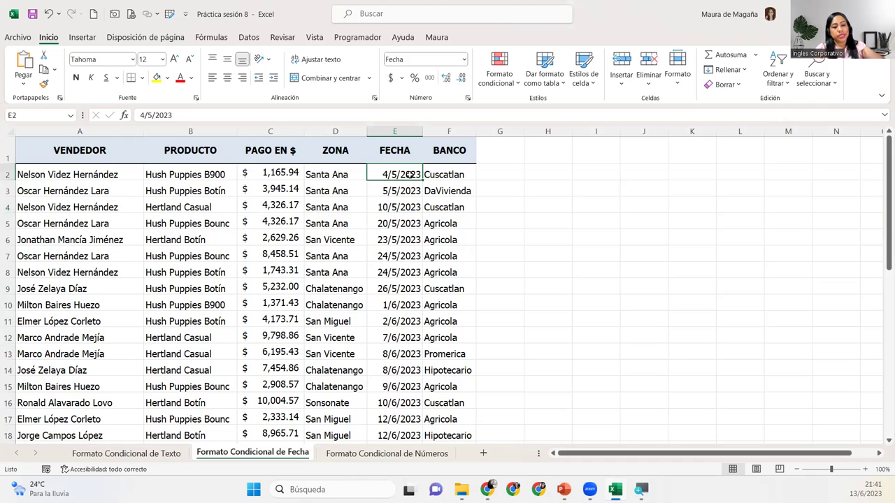
key(ctrl+shift+Down)
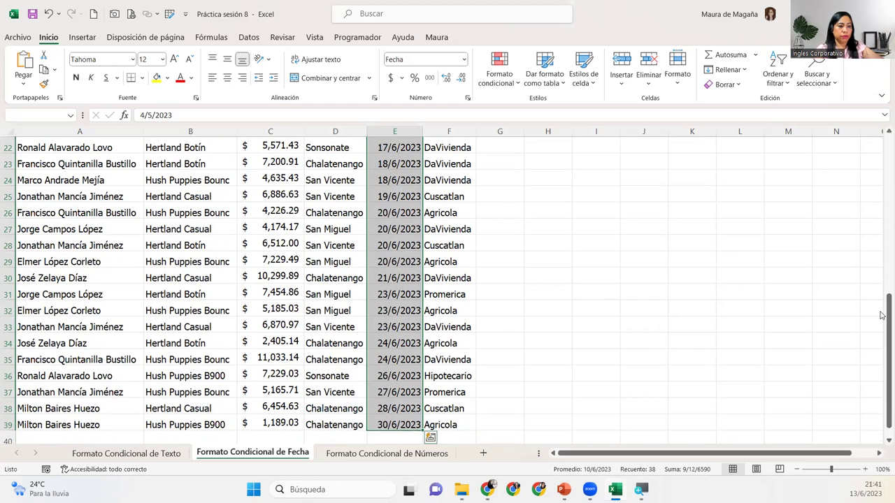
drag(887, 336, 879, 140)
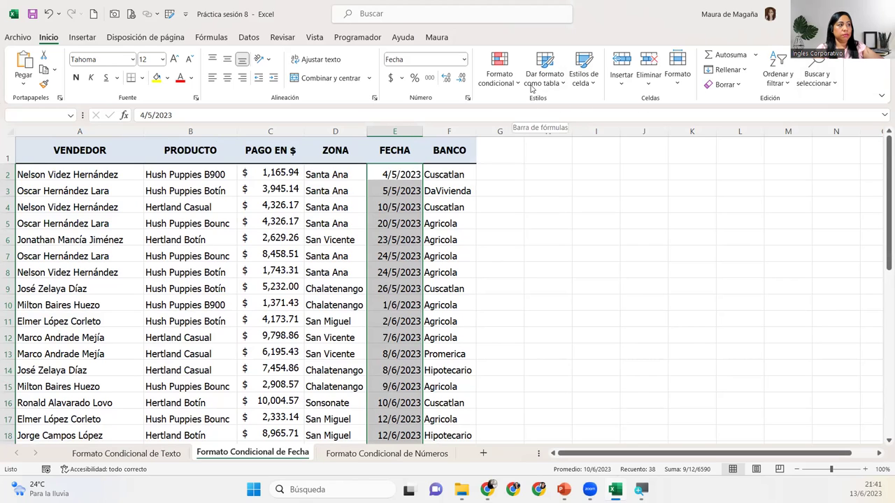
click(496, 78)
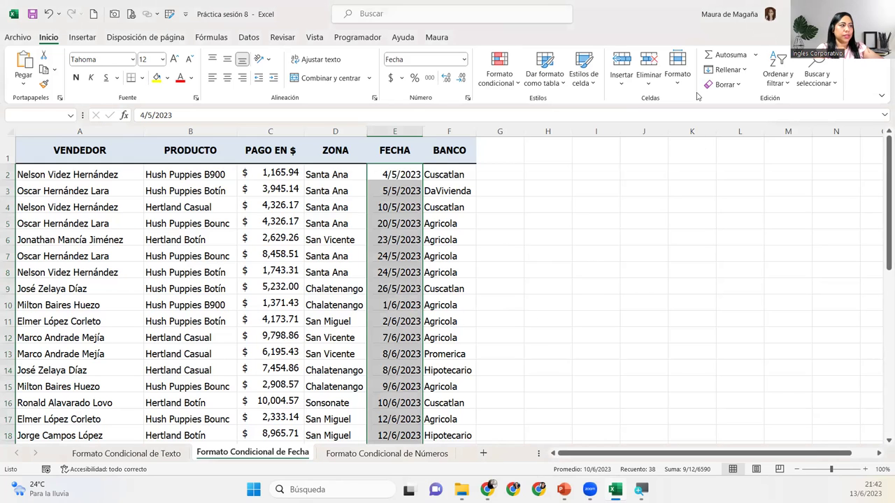
Start an Una fecha rule and preview the last week, tomorrow and yesterday periods
click(499, 70)
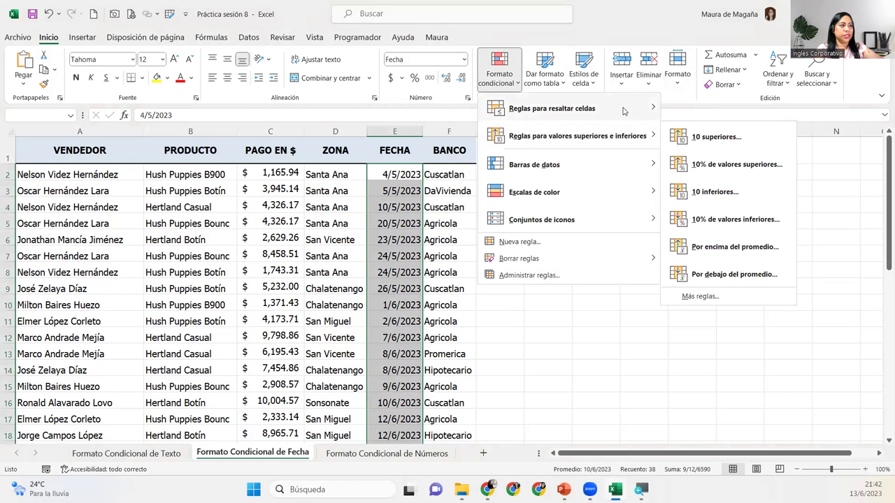
mouse_move(552, 108)
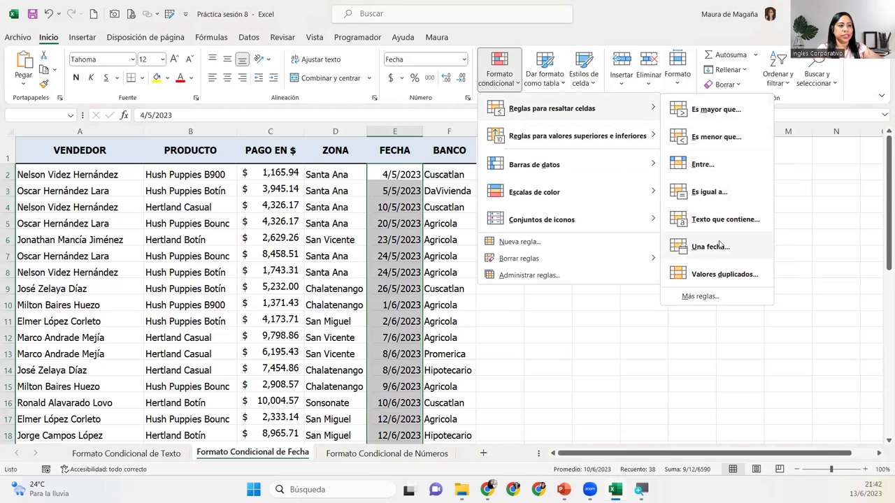
click(719, 245)
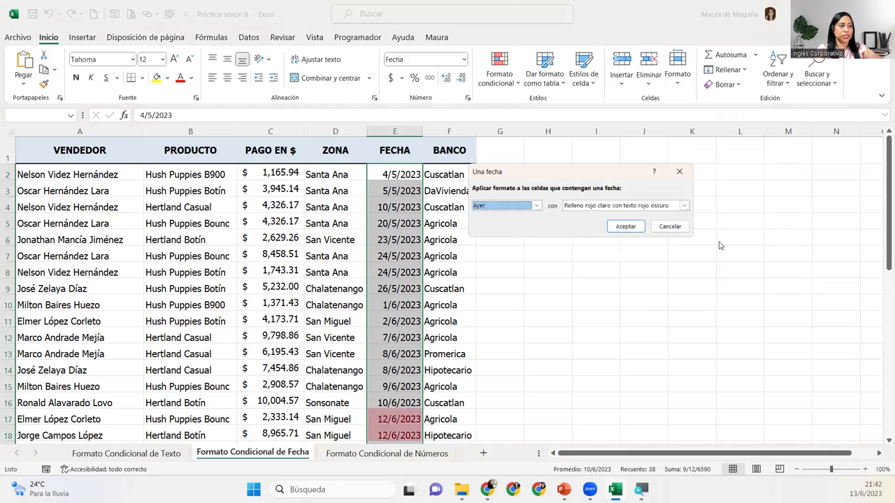
drag(571, 180, 538, 181)
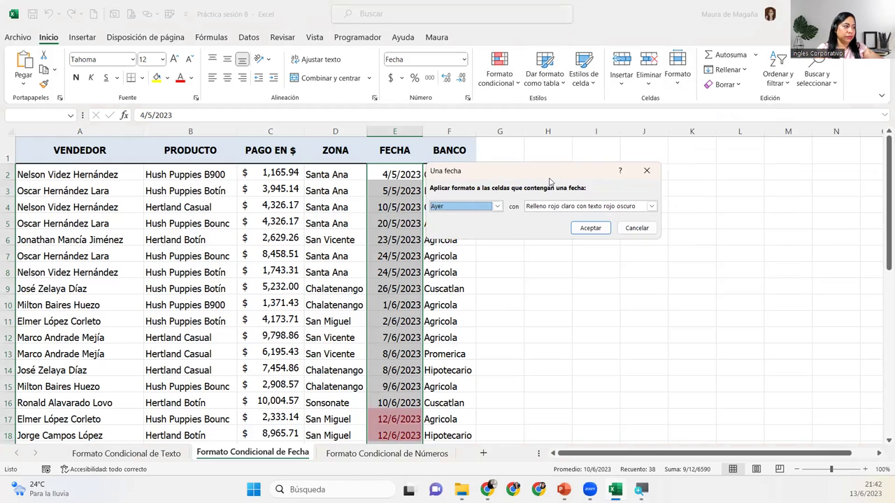
click(497, 207)
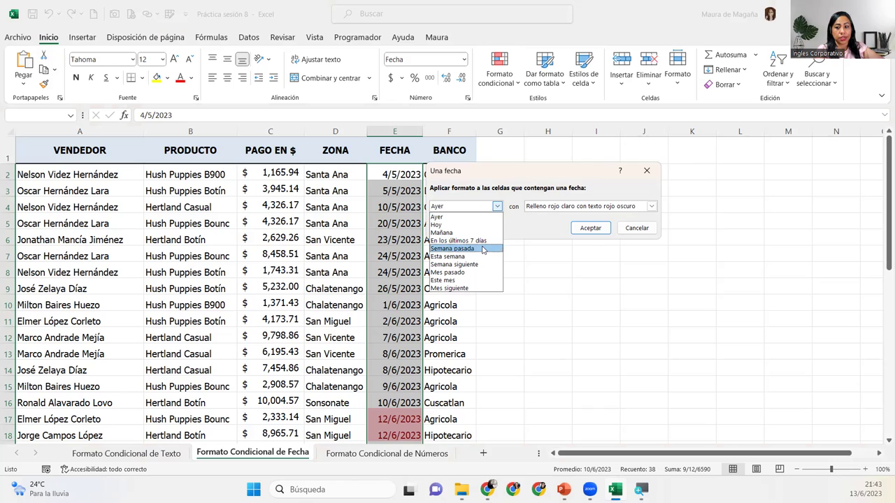
click(482, 250)
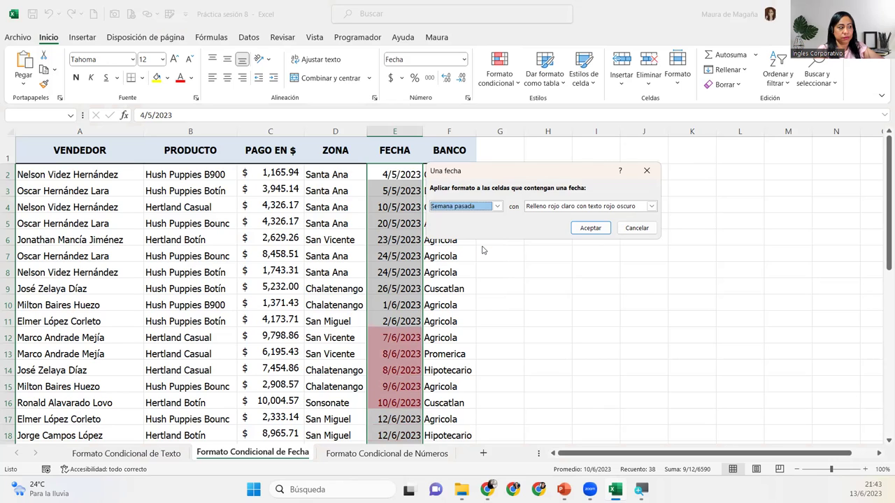
click(498, 206)
click(469, 238)
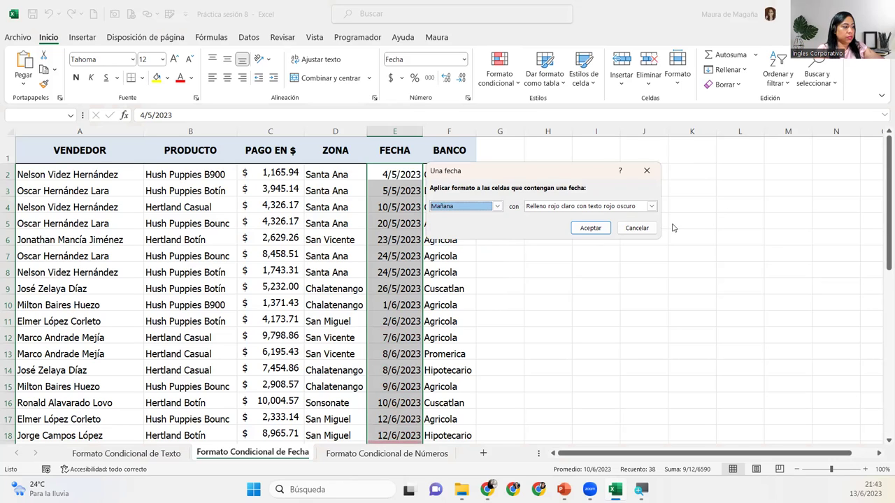
click(497, 206)
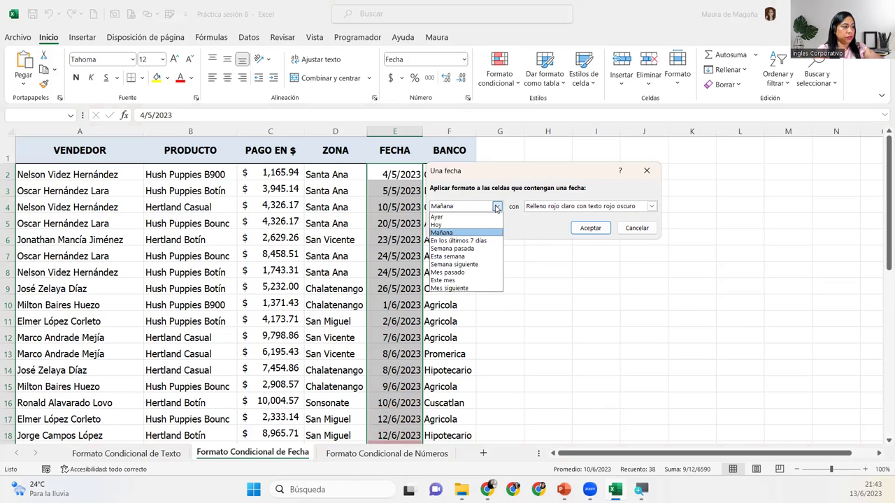
click(468, 218)
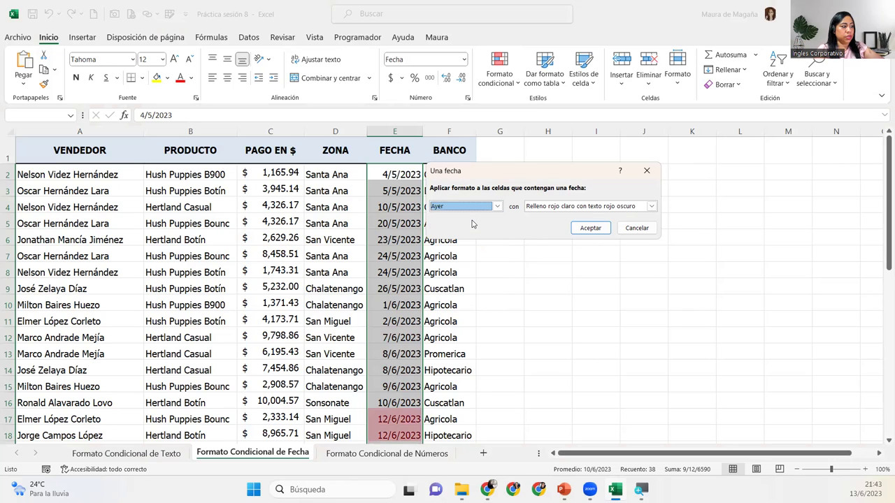
Set the period to Mes pasado with green fill and dark green text
click(497, 206)
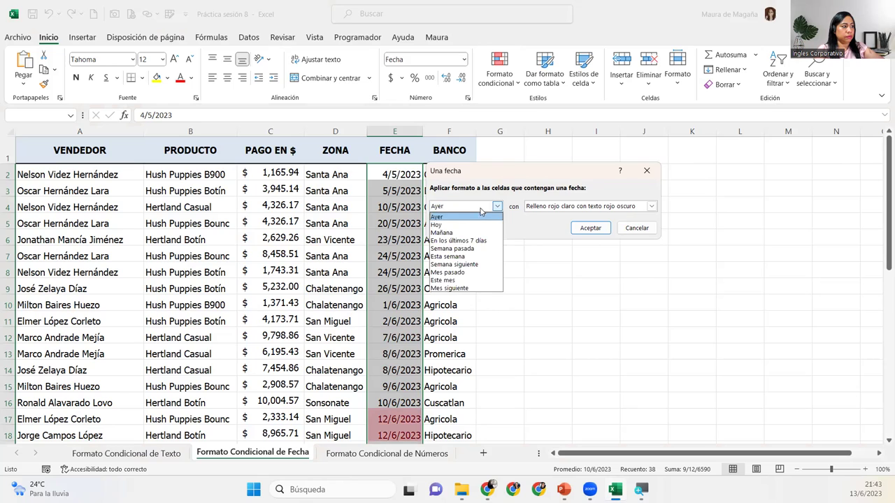
click(456, 272)
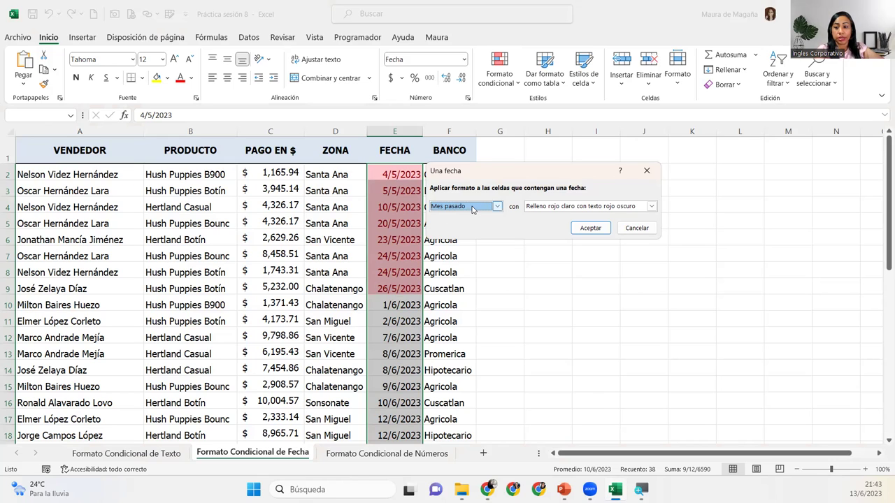
click(576, 208)
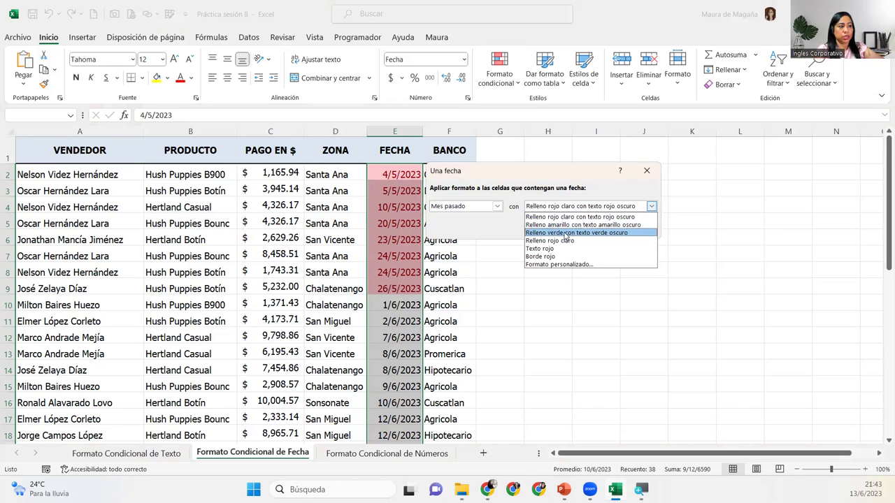
click(566, 233)
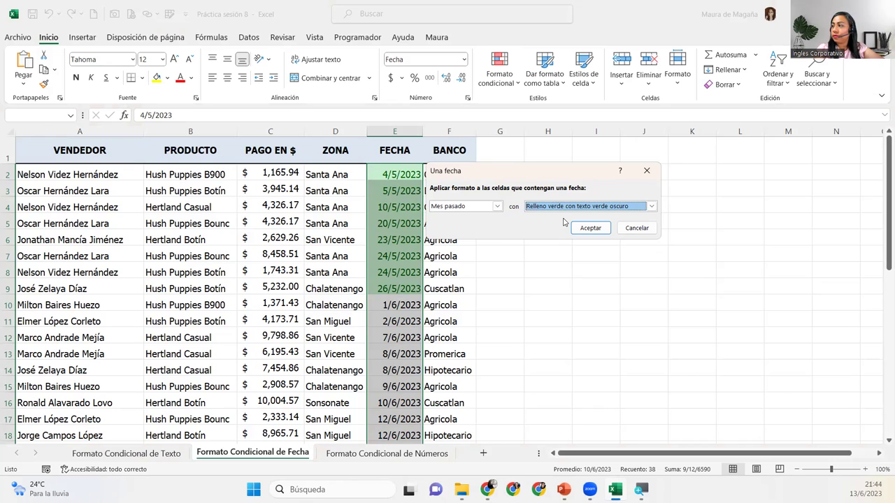
click(591, 228)
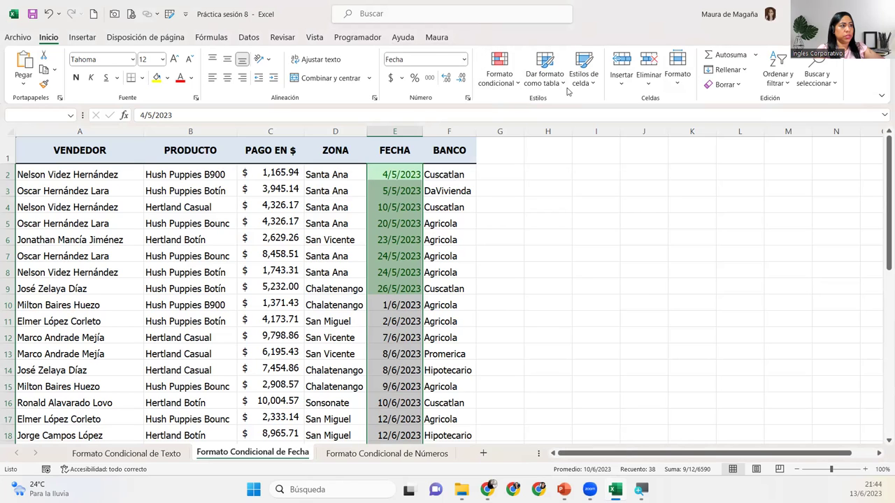
Add an Una fecha rule giving today's (Hoy) FECHA dates a red border
click(510, 79)
mouse_move(552, 109)
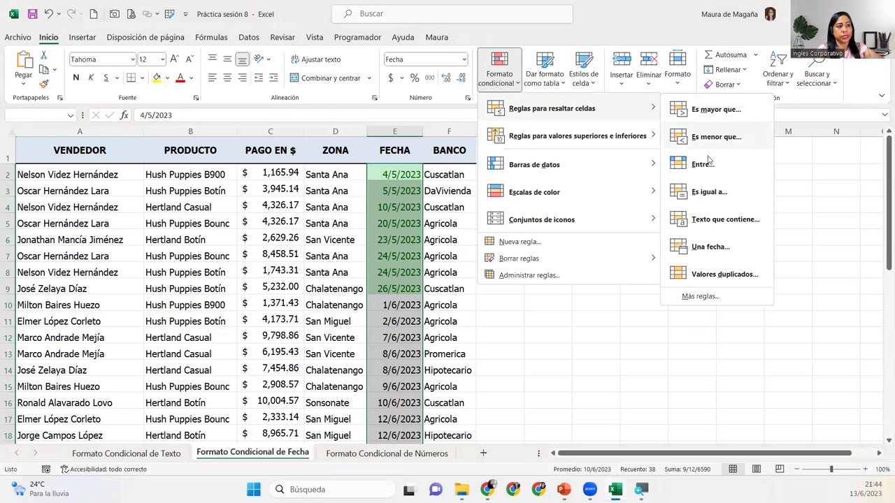
click(711, 254)
click(492, 208)
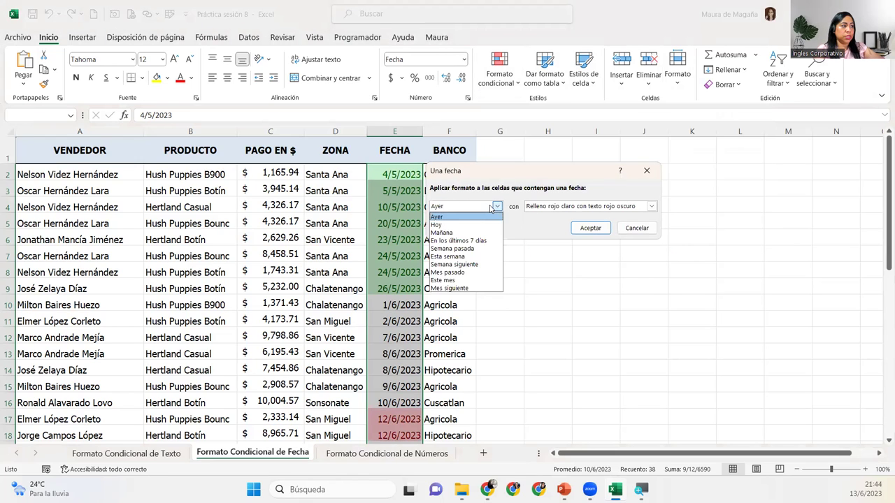
click(480, 226)
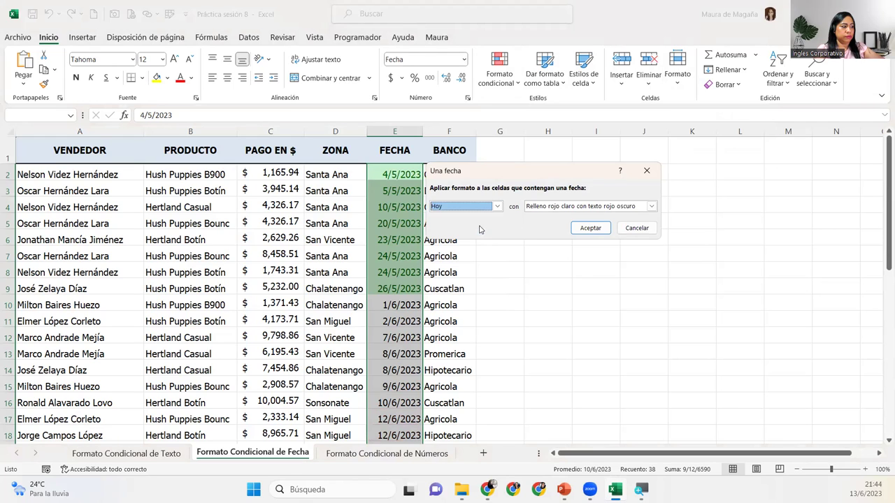
click(630, 206)
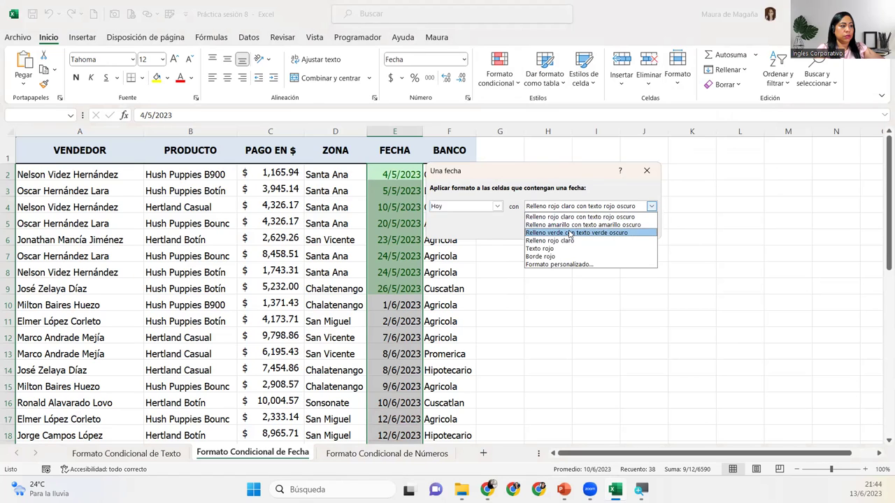
click(593, 257)
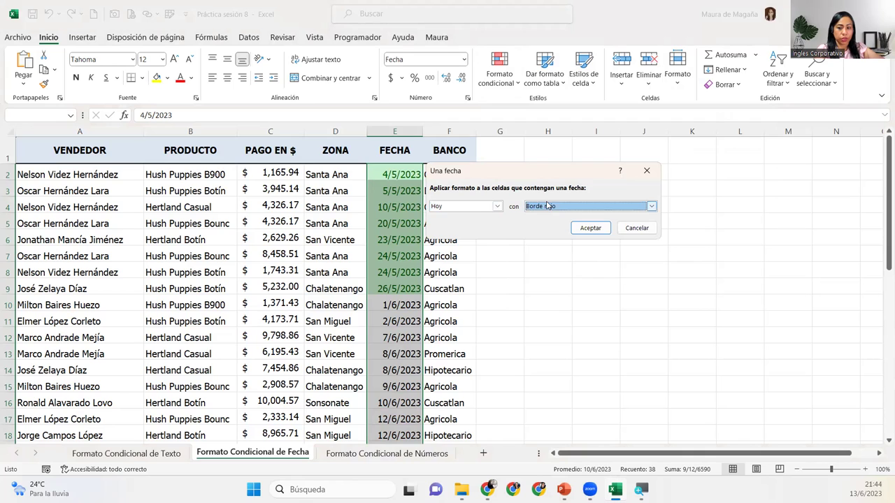
click(587, 230)
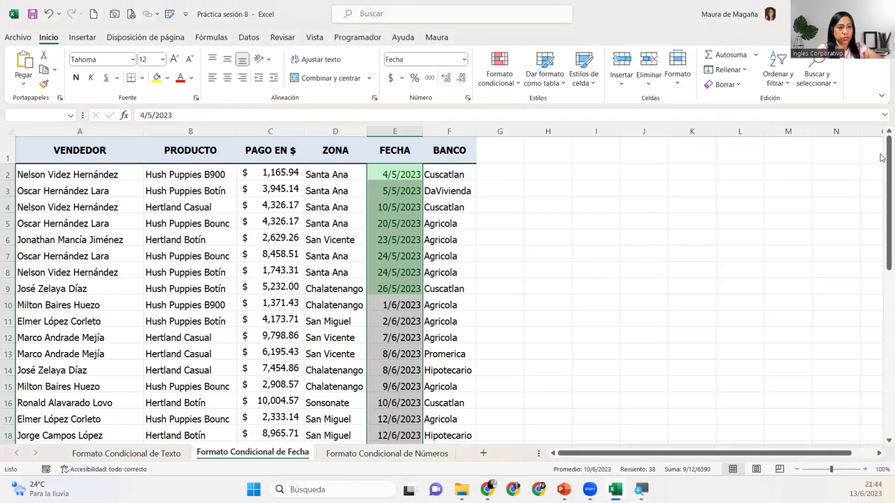
Change cell E19 from 14/6/2023 to today's date, 13/06/2023, and check its border
mouse_move(883, 161)
mouse_down()
mouse_move(882, 290)
mouse_move(882, 210)
mouse_move(882, 224)
mouse_up()
click(395, 343)
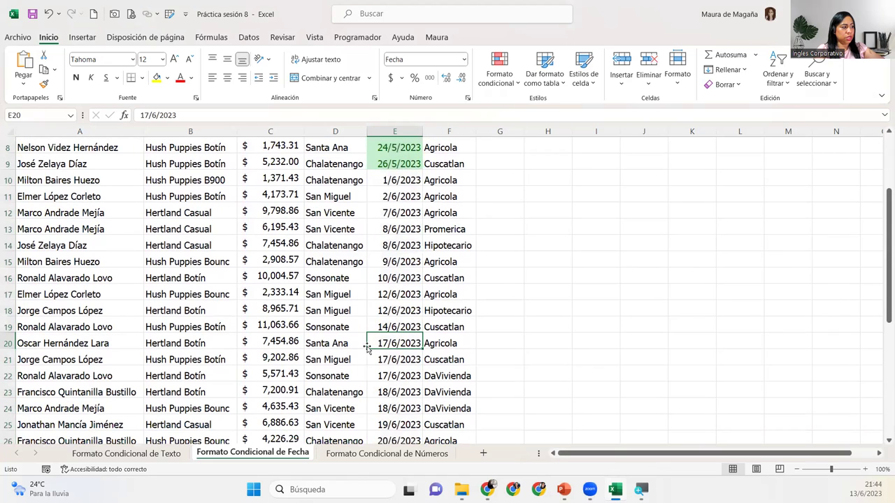
click(397, 321)
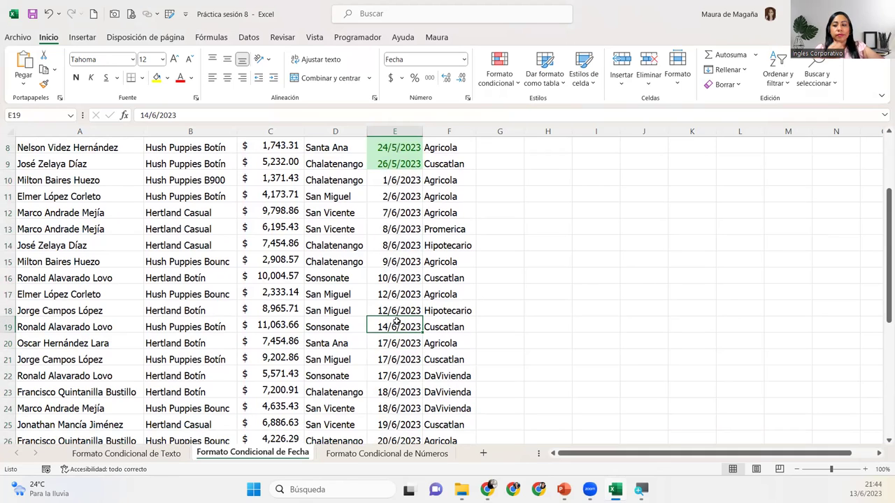
text(13)
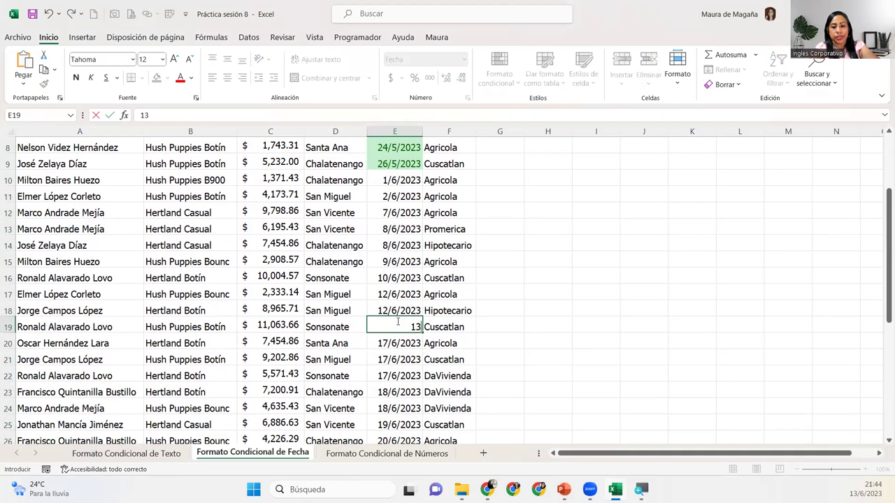
text(/06/2023)
key(Return)
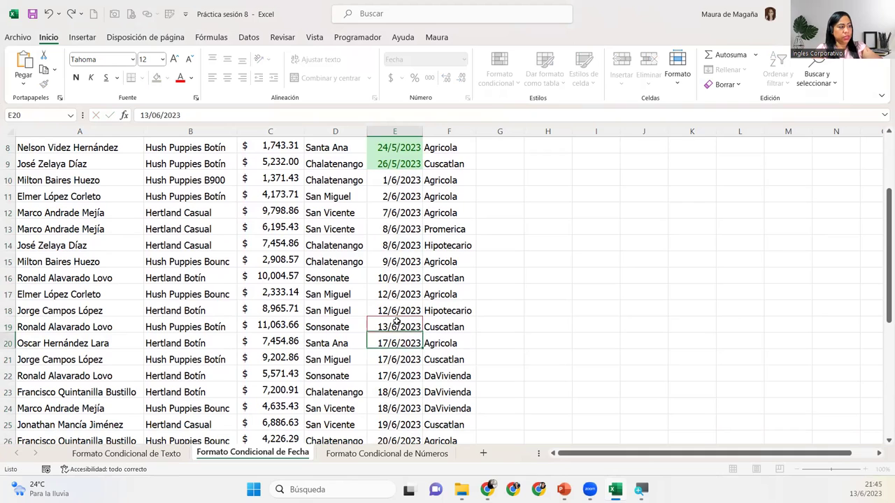
click(474, 392)
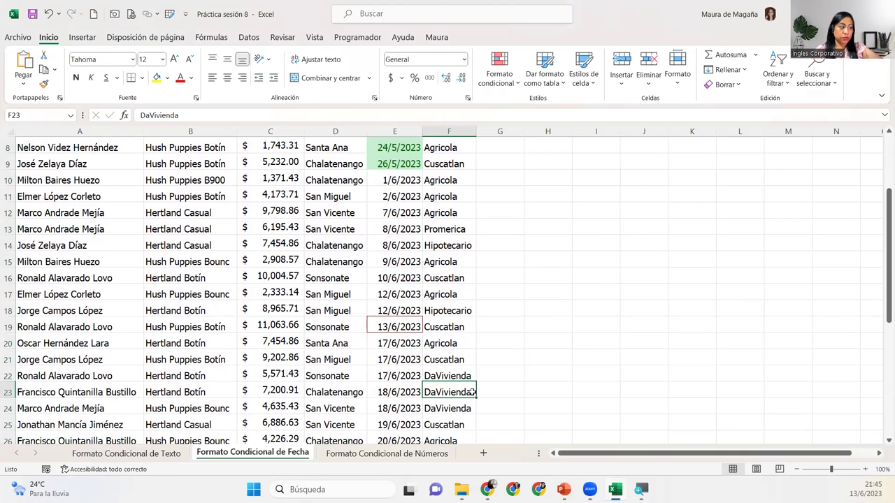
Select all FECHA dates E2:E39 again
key(Left)
key(Up)
key(Up)
key(Up)
key(Up)
key(Up)
key(Up)
key(Up)
key(Up)
key(Down)
key(ctrl+shift+Down)
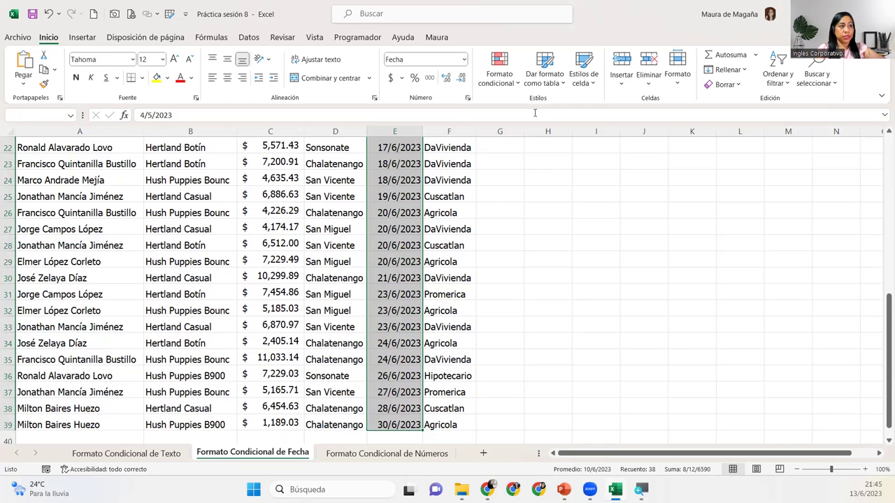
Create an Entre rule for FECHA dates from 20/06/2023 to 23/06/2023
click(499, 74)
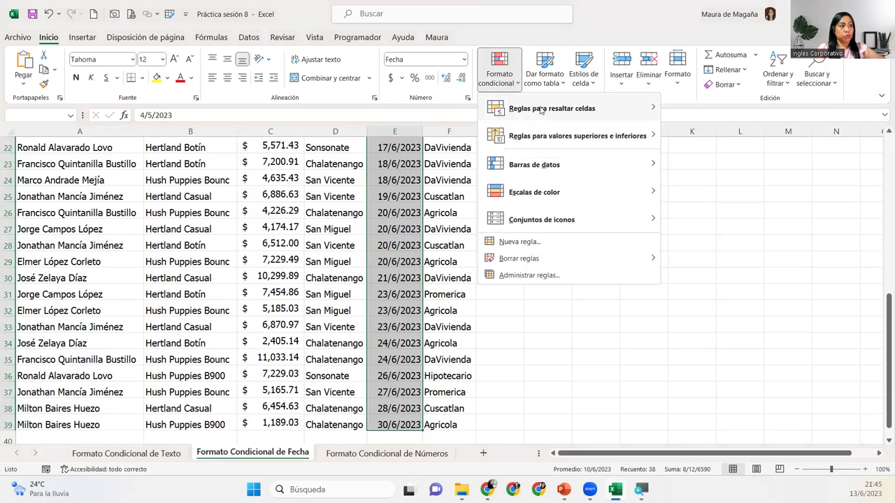
mouse_move(552, 108)
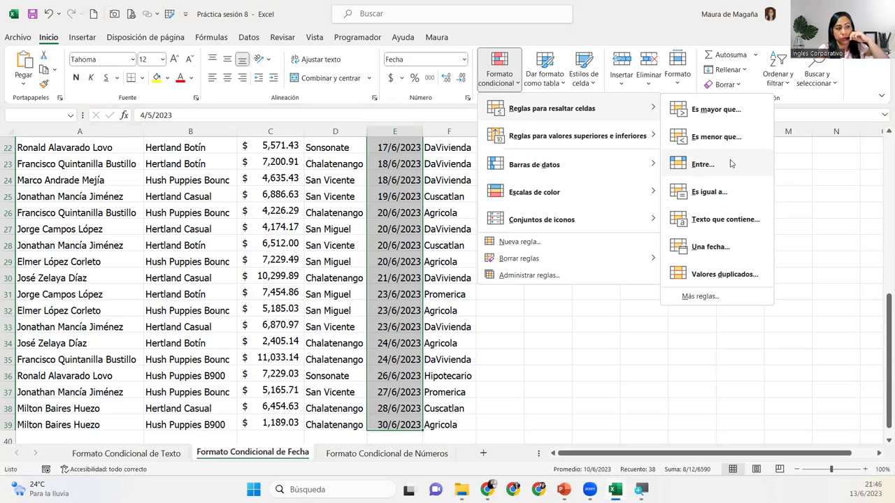
click(731, 163)
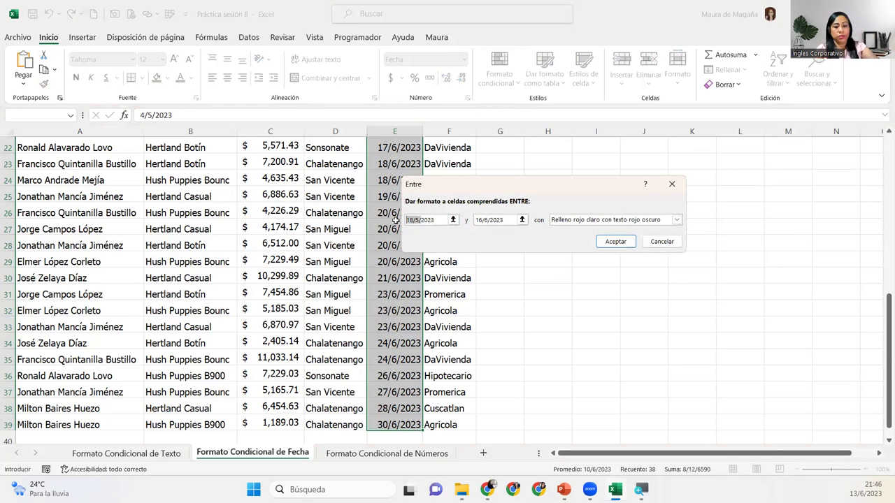
text(20/6/2023)
text(5)
key(BackSpace)
text(6)
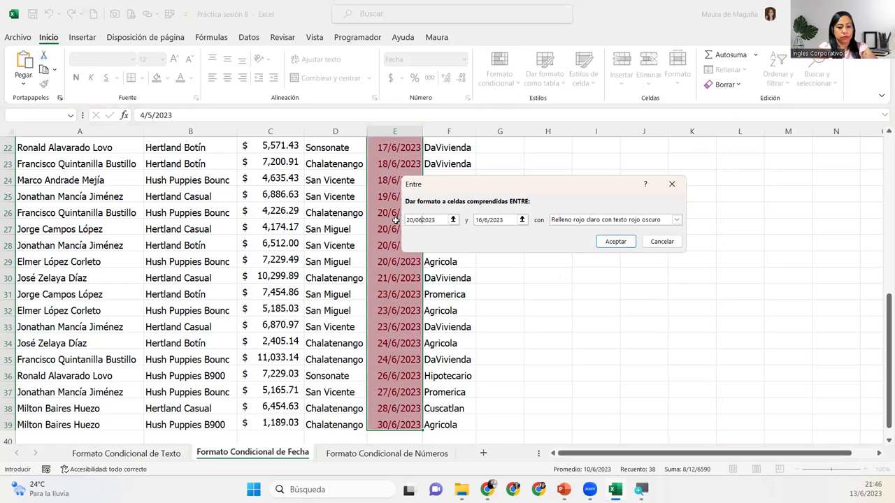
text(/)
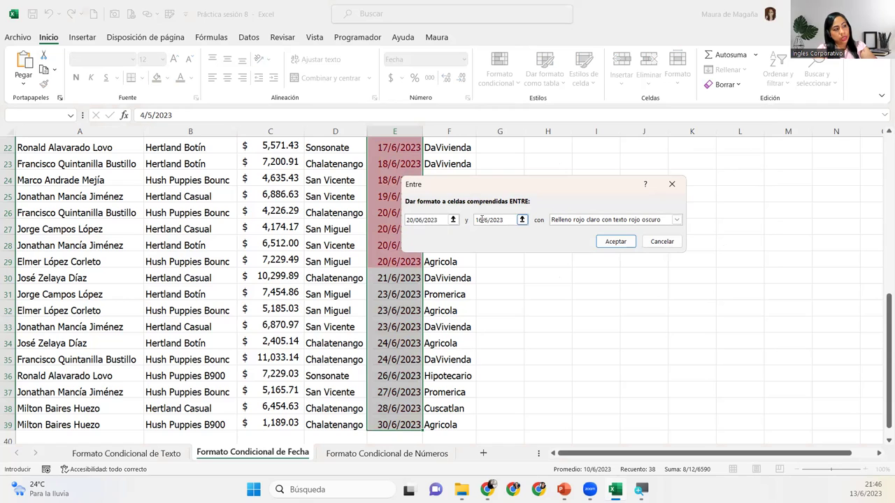
key(Delete)
key(Delete)
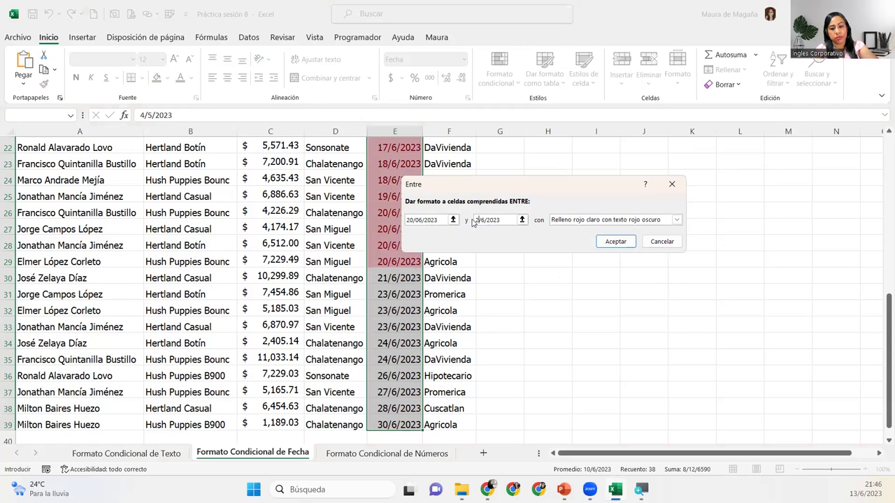
text(23)
key(Right)
text(0)
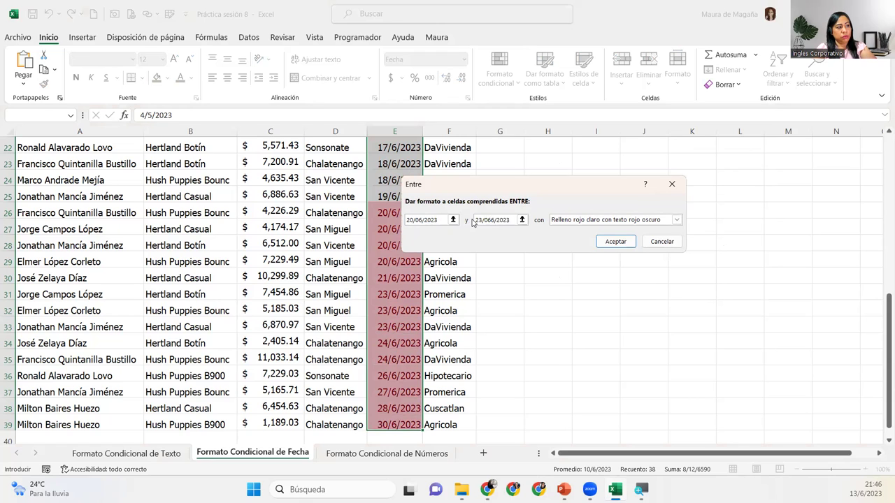
key(BackSpace)
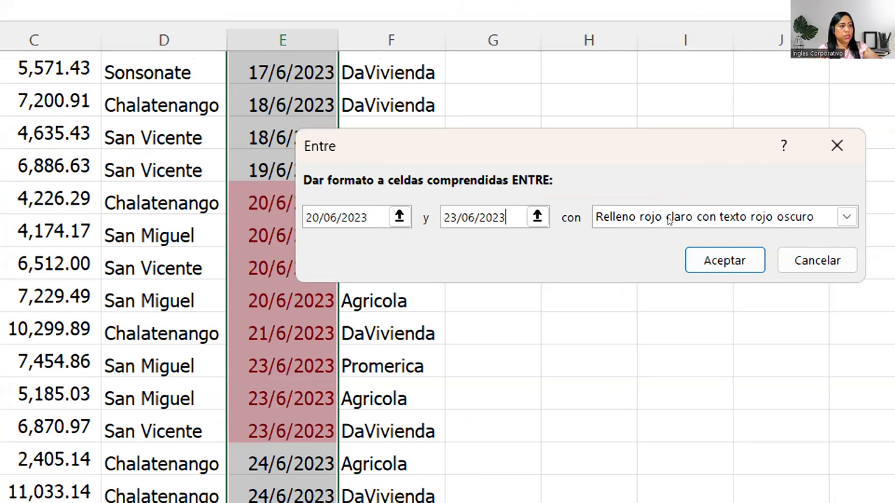
click(675, 221)
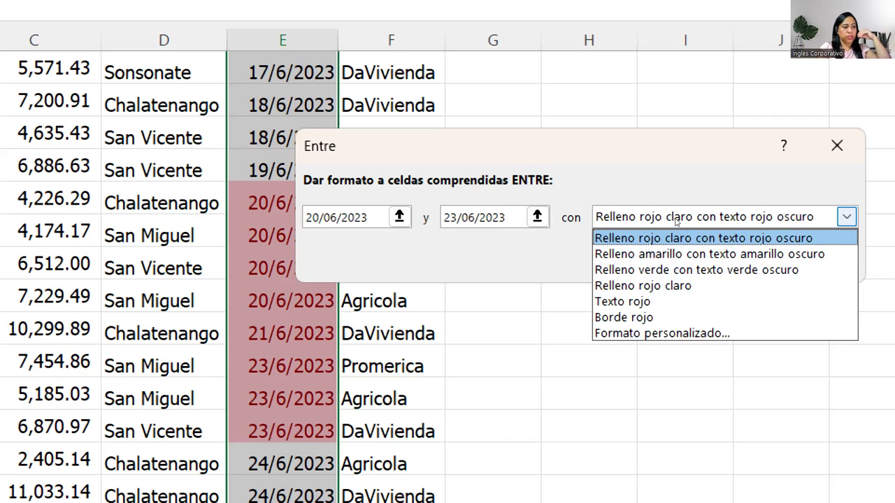
Give the rule a custom format with an Aguamarina dashed border line
key(End)
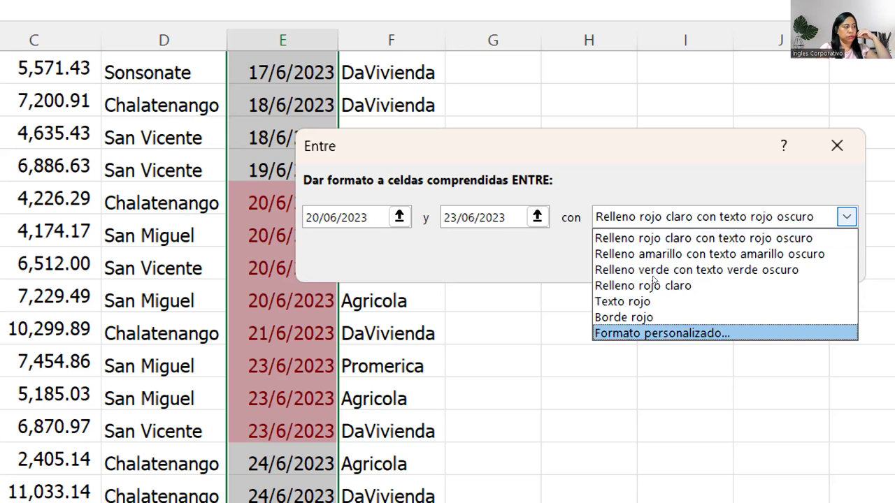
key(Return)
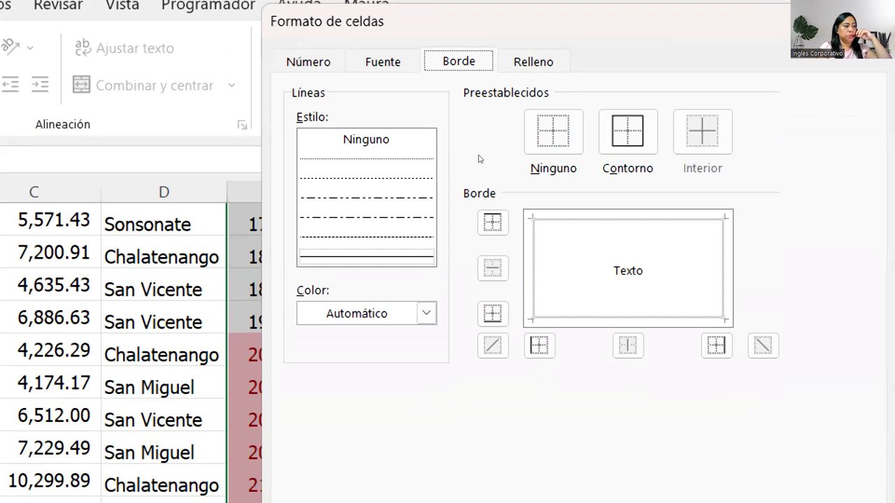
key(Tab)
key(Tab)
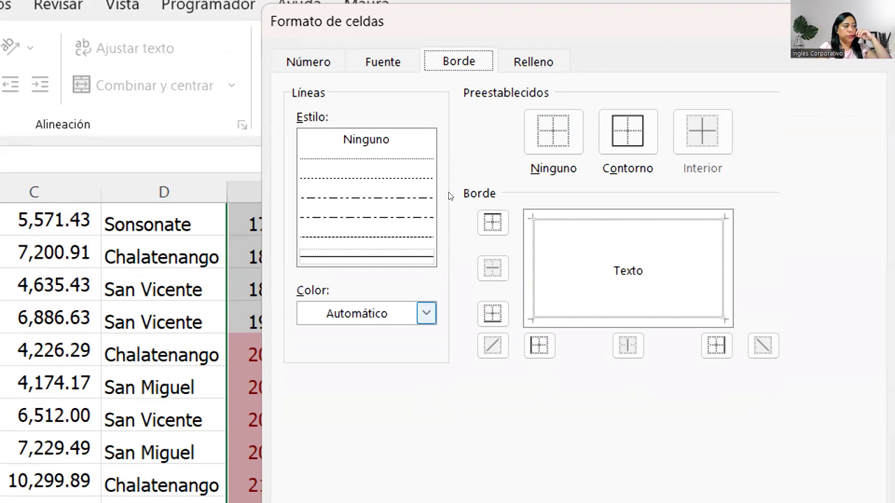
key(alt+Down)
key(Right)
key(Right)
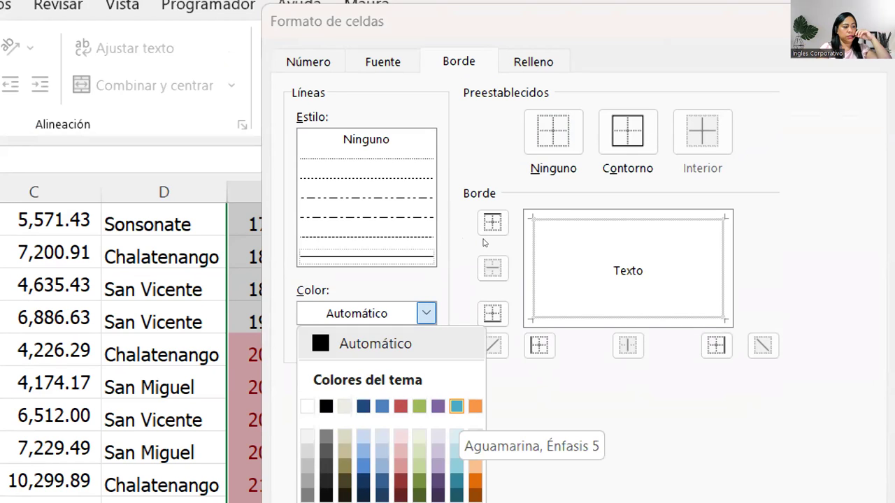
key(Return)
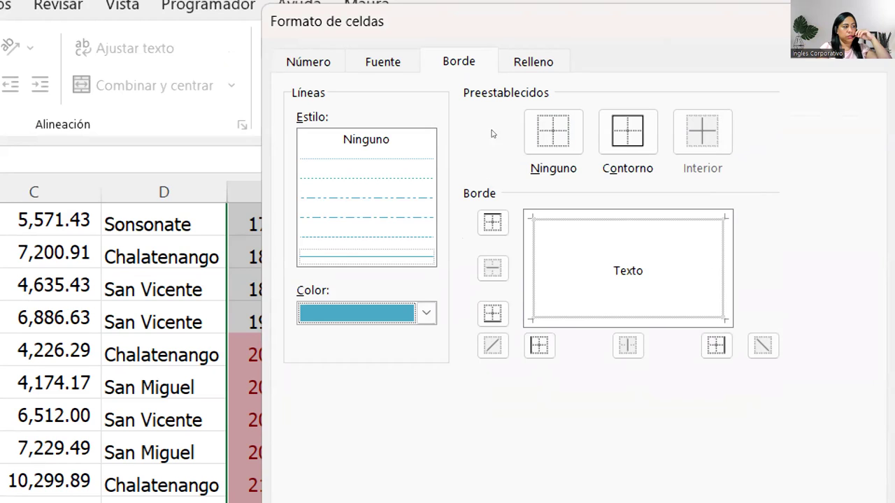
key(shift+Tab)
key(Down)
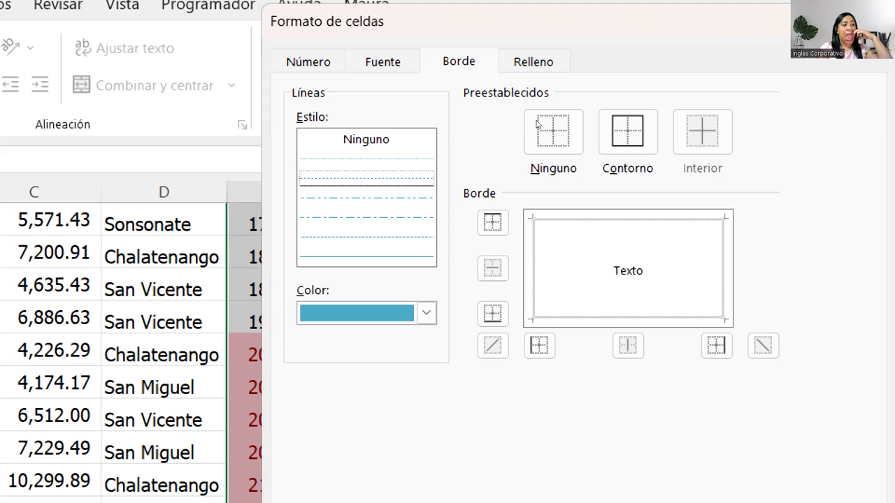
click(538, 125)
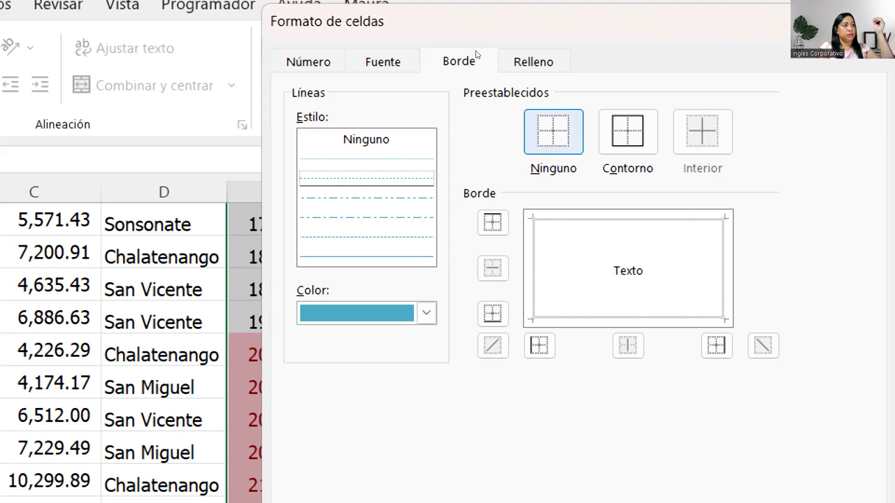
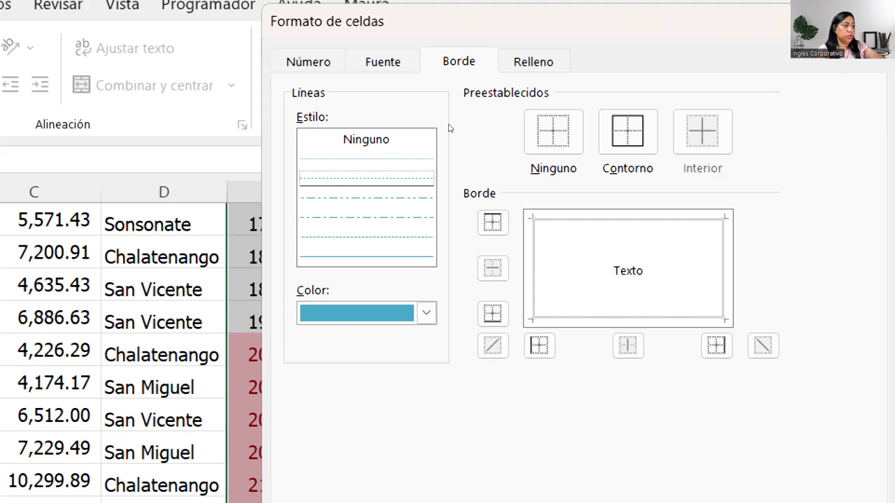
Give the rule's custom format an outline border and bring up its fill colour choices
key(alt+o)
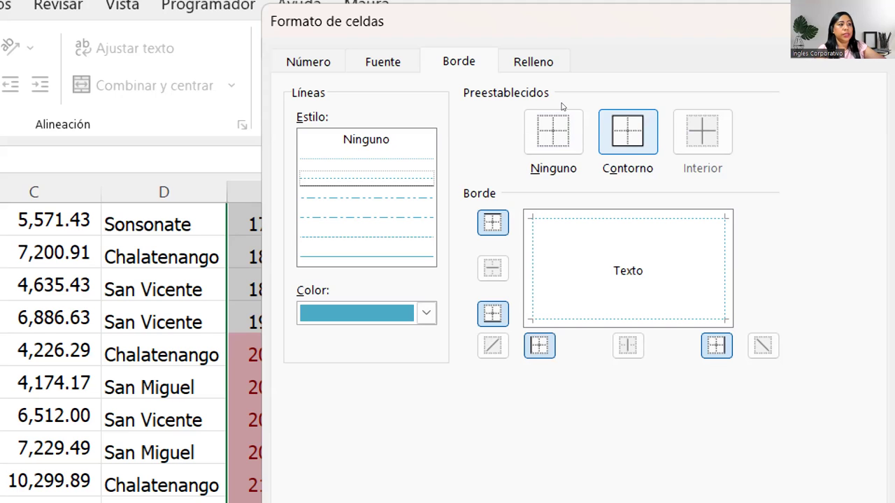
click(524, 66)
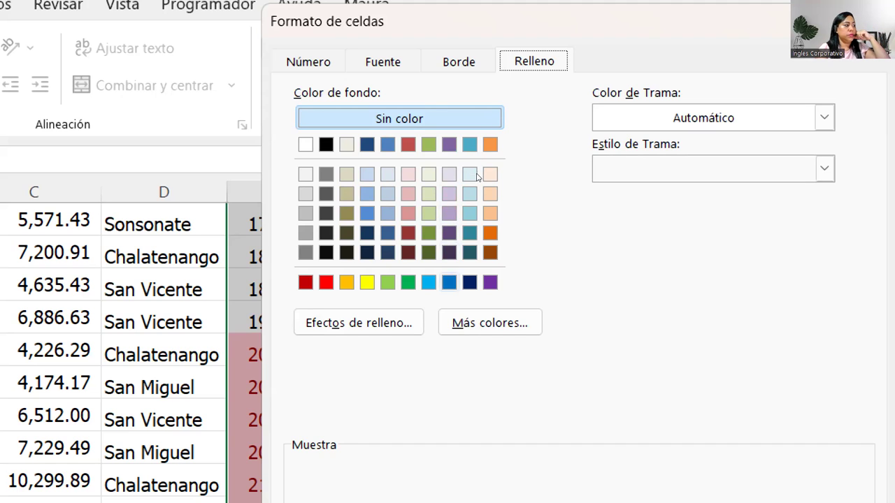
Make the custom fill a two-colour horizontal gradient from white to light blue
key(Tab)
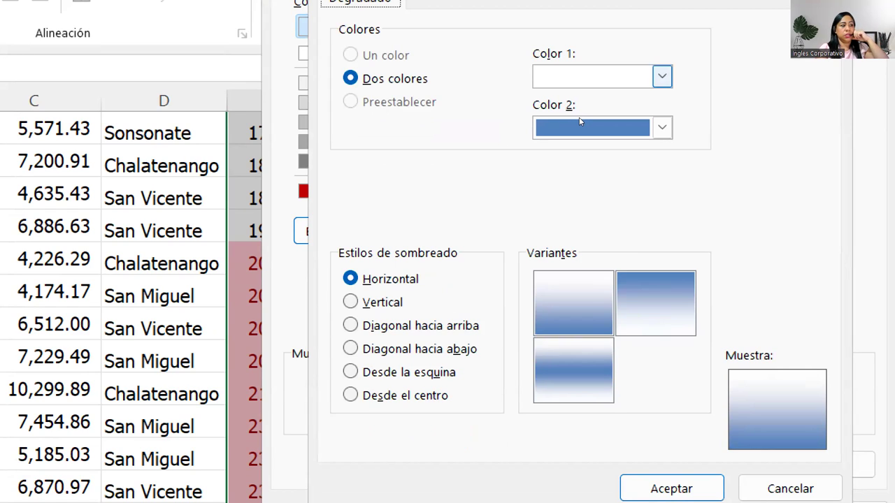
key(Tab)
key(Tab)
key(Tab)
key(Down)
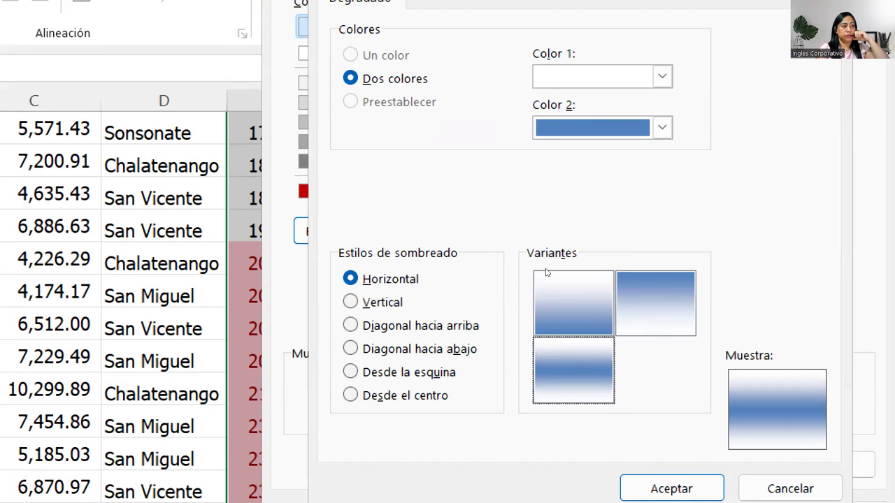
click(591, 129)
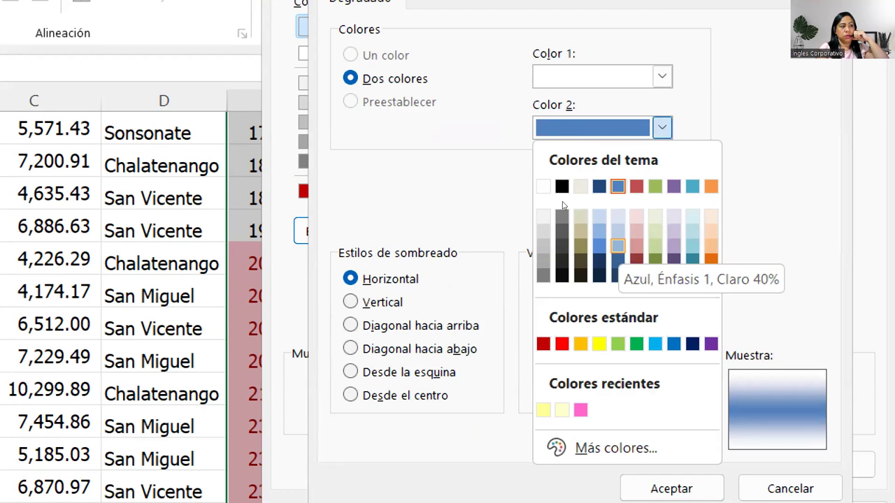
key(Return)
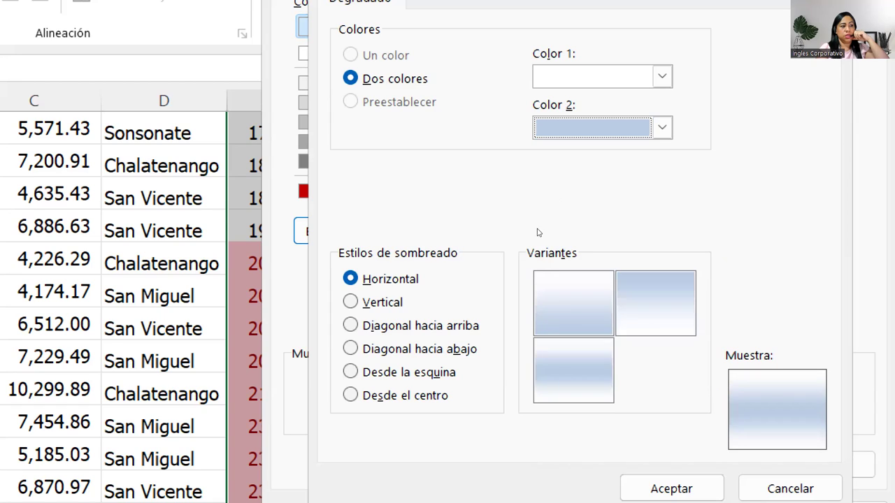
key(Tab)
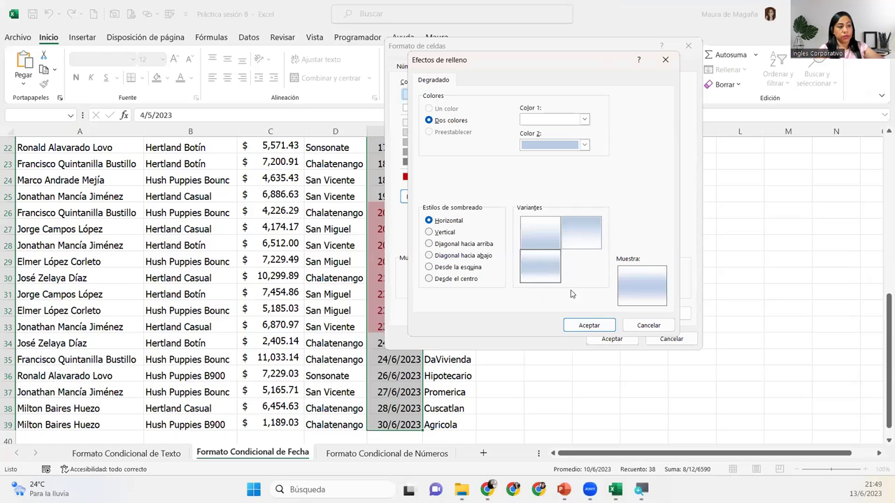
Confirm the gradient format and apply the Entre rule to the column E dates
click(581, 325)
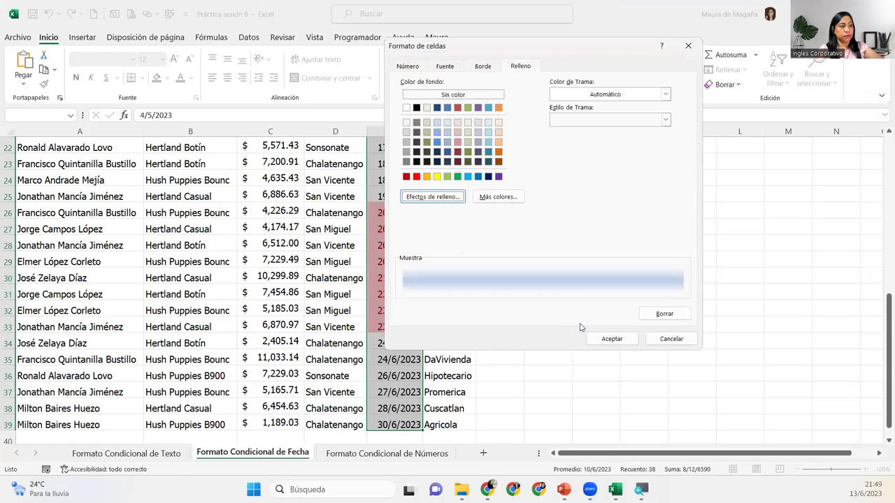
click(613, 340)
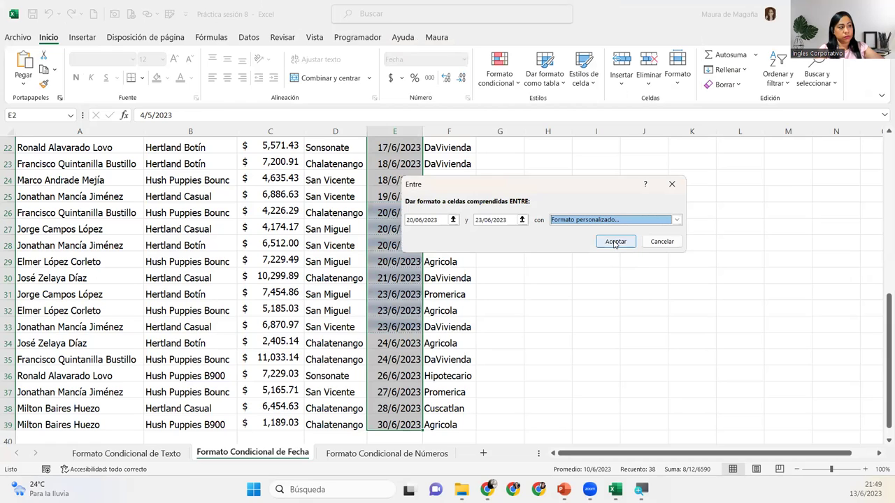
click(615, 242)
Check the newly filled dates from 20/6/2023 through 23/6/2023
click(402, 246)
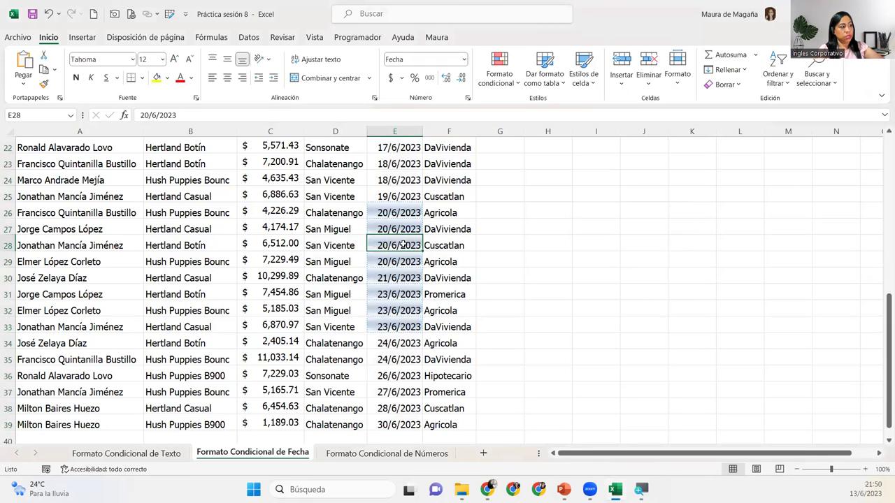
click(402, 213)
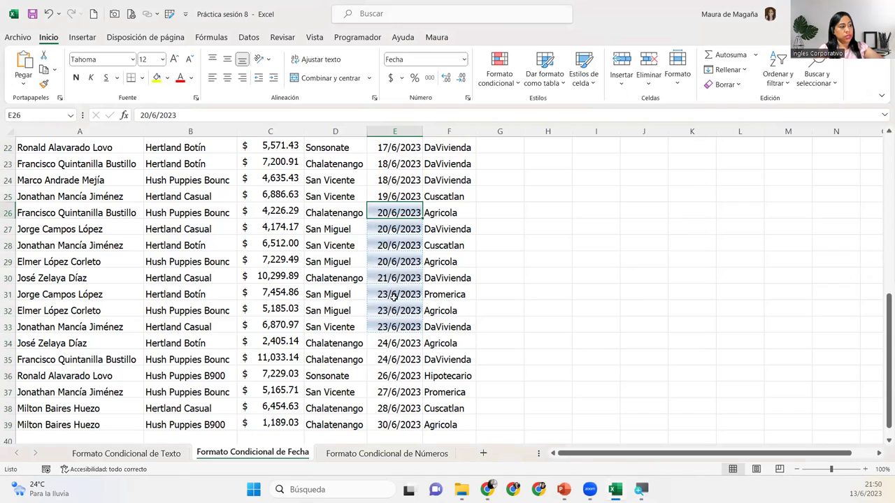
click(392, 327)
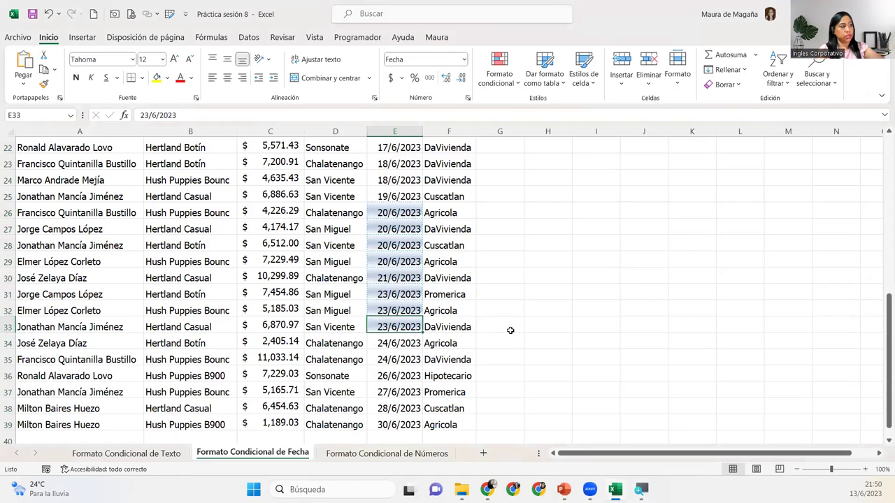
click(508, 330)
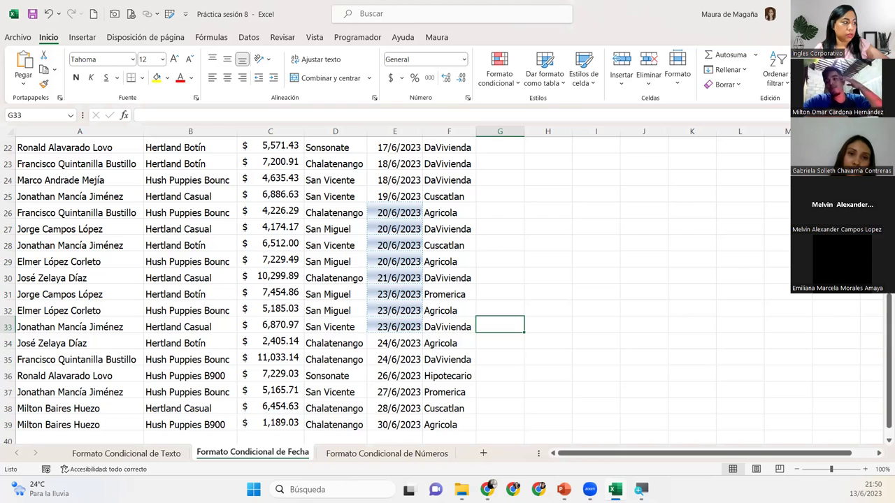
Select the date range E2:E39 and bring up the conditional formatting highlight rules
click(409, 171)
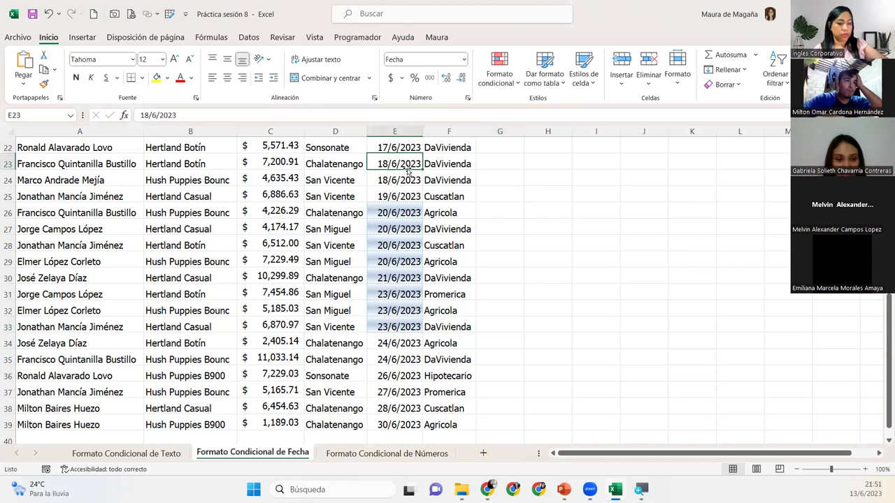
key(Up)
key(Up)
key(Up)
key(Up)
key(Up)
key(Up)
key(Up)
key(Up)
key(Down)
key(ctrl+shift+Down)
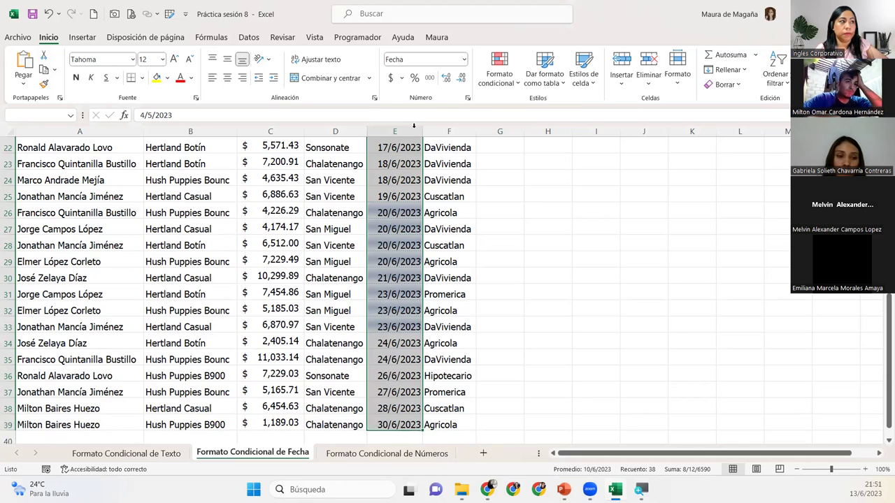
click(493, 76)
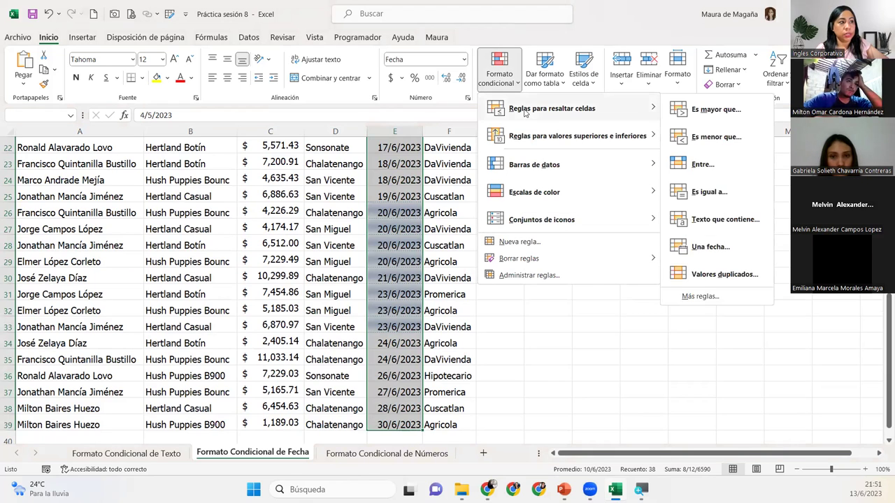
mouse_move(551, 109)
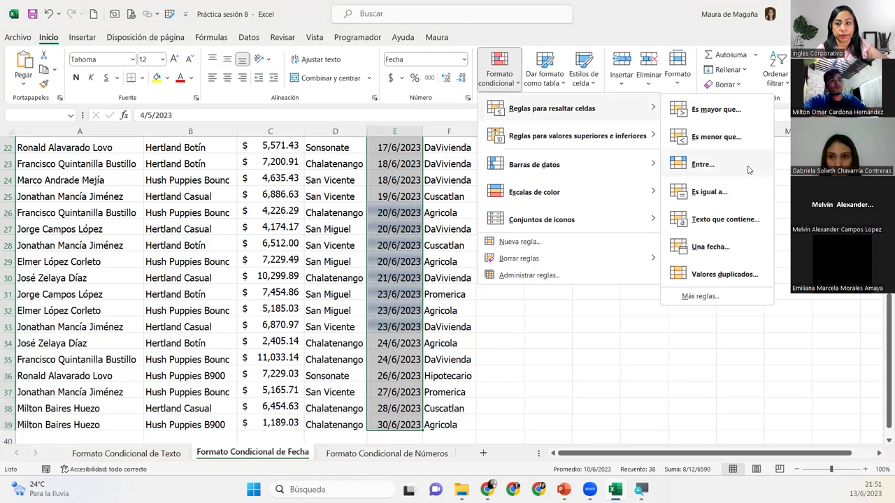
Set up an Entre rule for dates 20/06/2023 to 23/6/2023, listing the preset formats
click(748, 168)
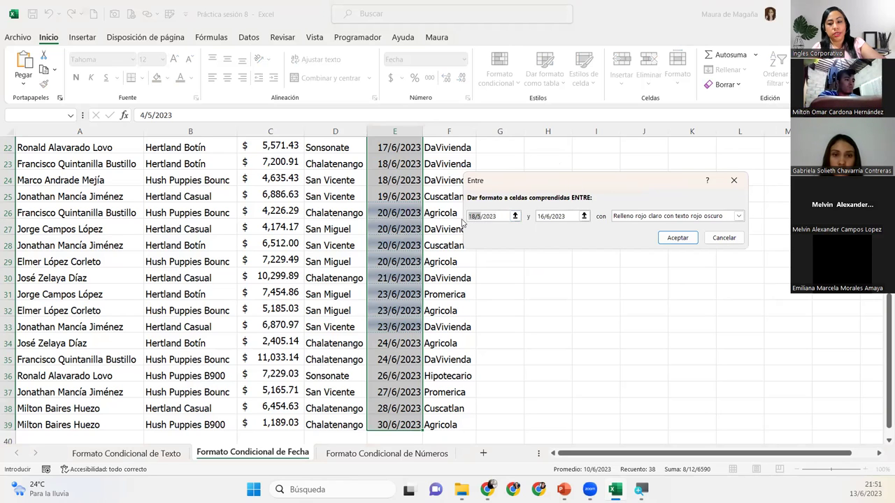
text(20/06)
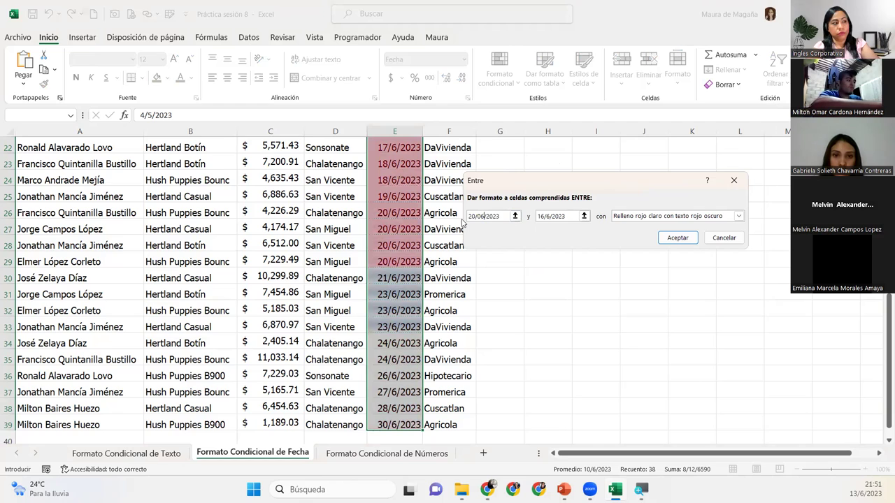
double_click(542, 217)
click(542, 217)
text(23)
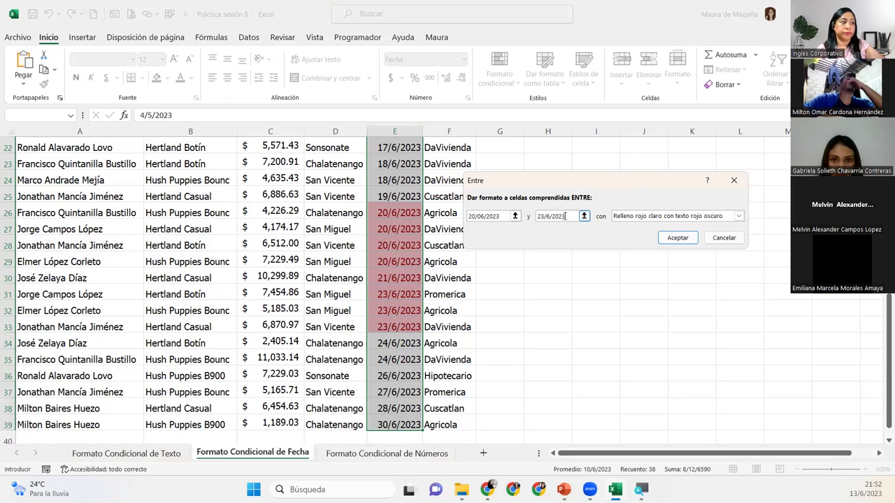
click(739, 217)
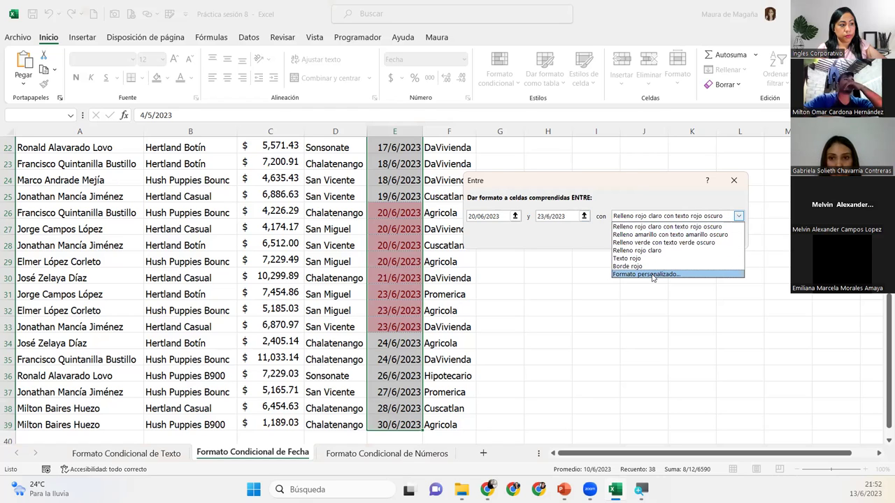
Choose a custom format for the Entre rule and bring up its fill effects
click(650, 274)
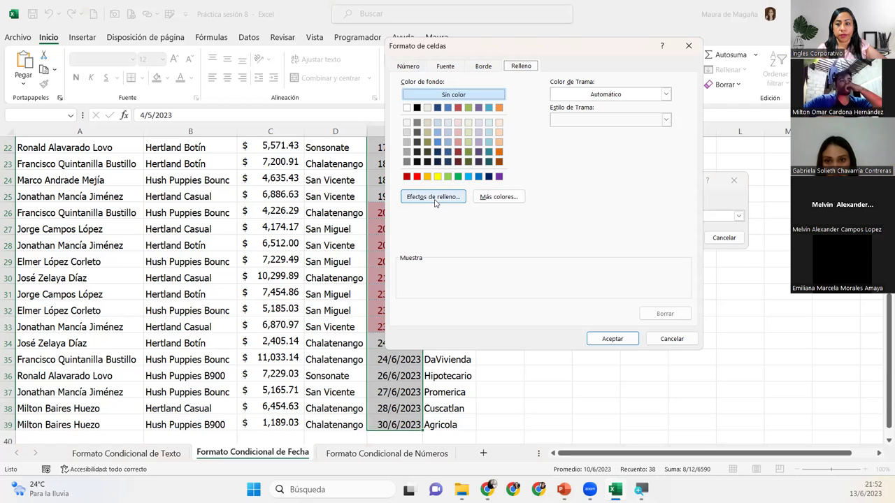
click(435, 199)
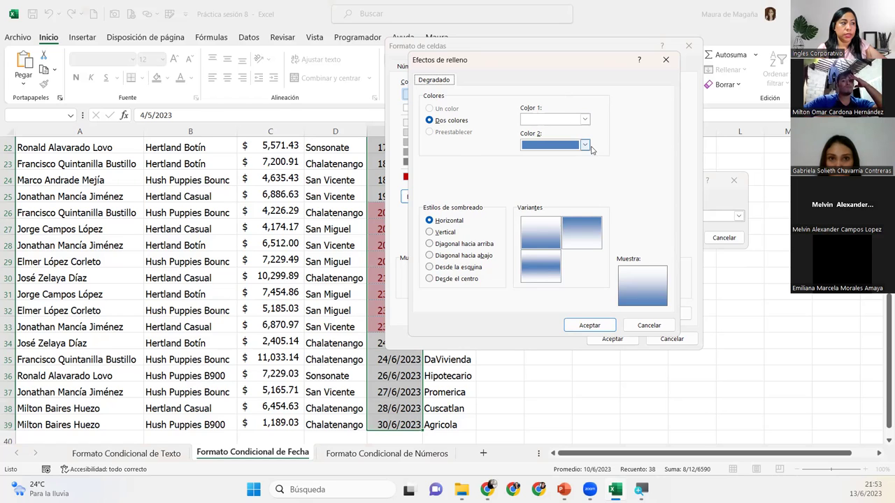
Set the gradient's second colour to light blue with a horizontal shading variant
click(586, 144)
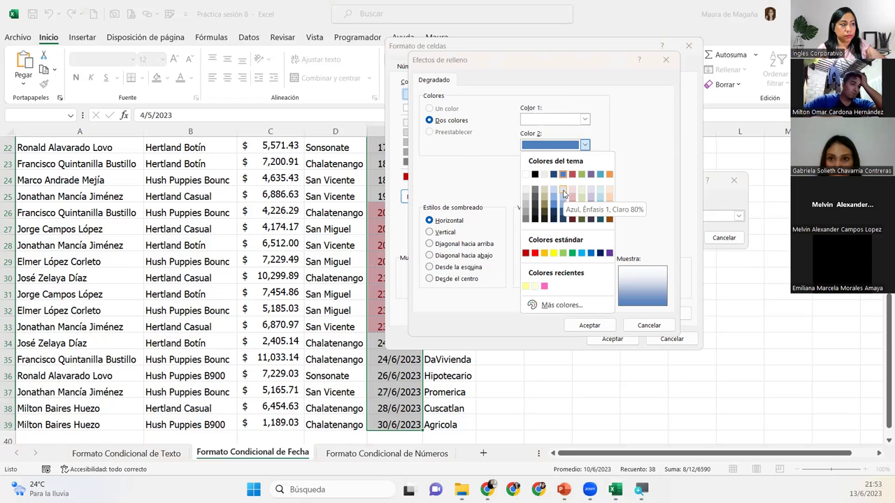
click(641, 153)
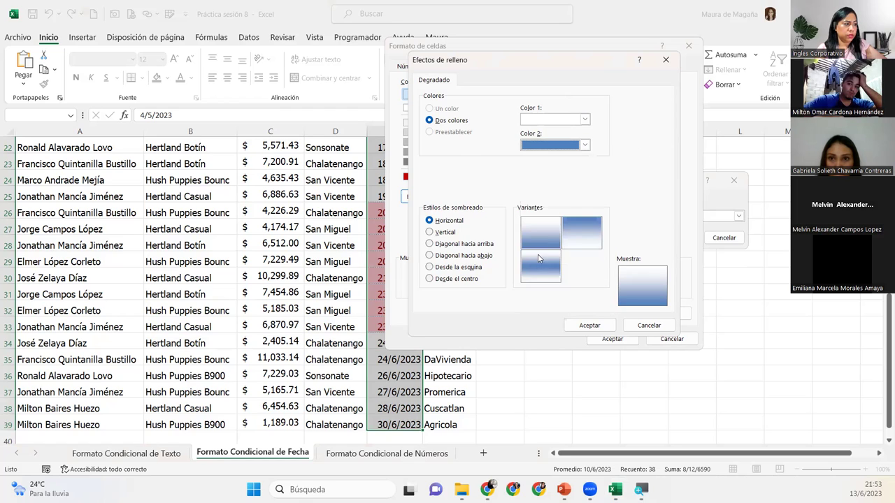
click(540, 271)
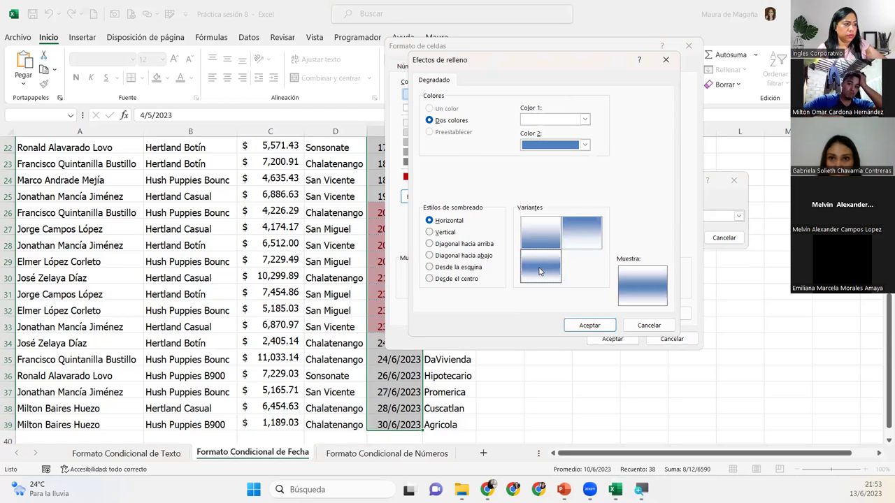
click(584, 146)
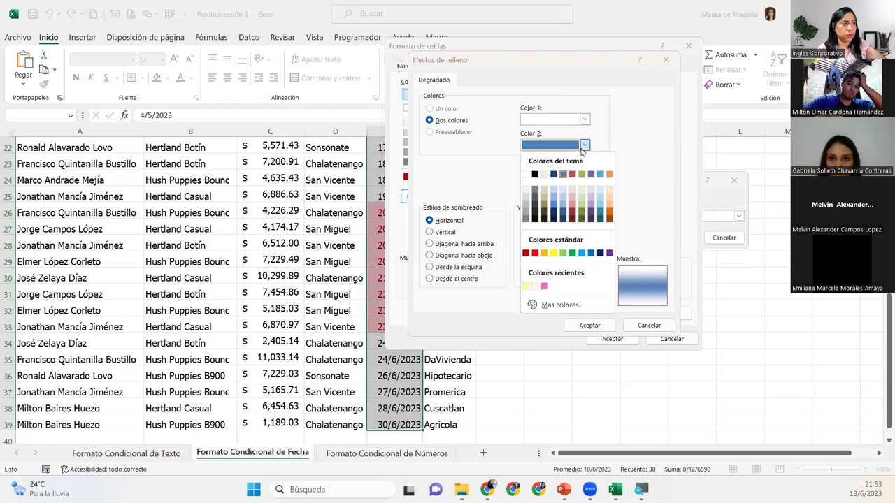
click(561, 193)
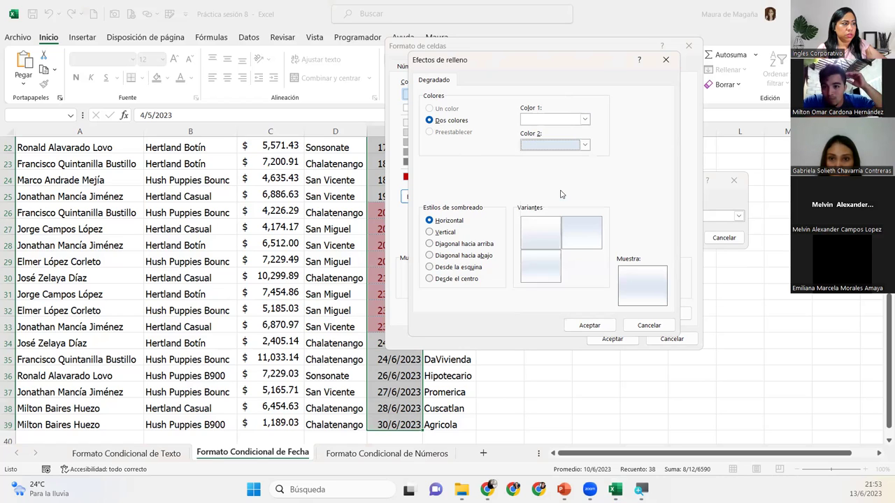
click(585, 145)
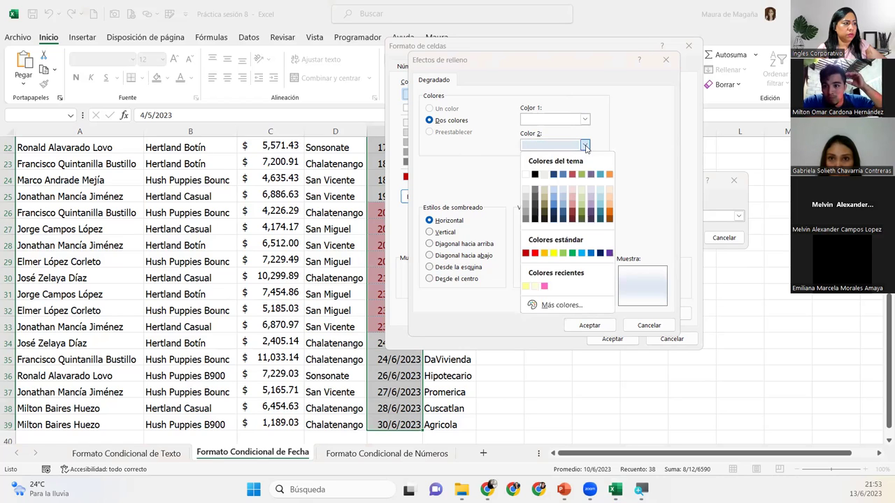
click(553, 195)
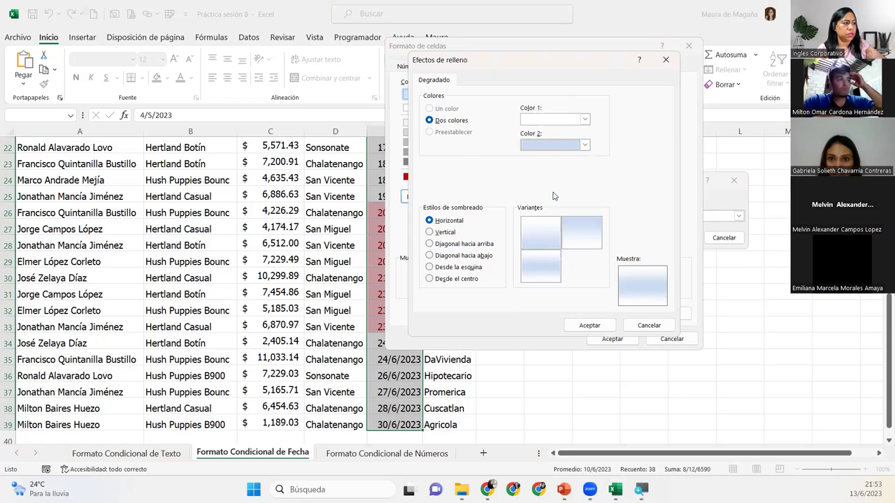
click(586, 145)
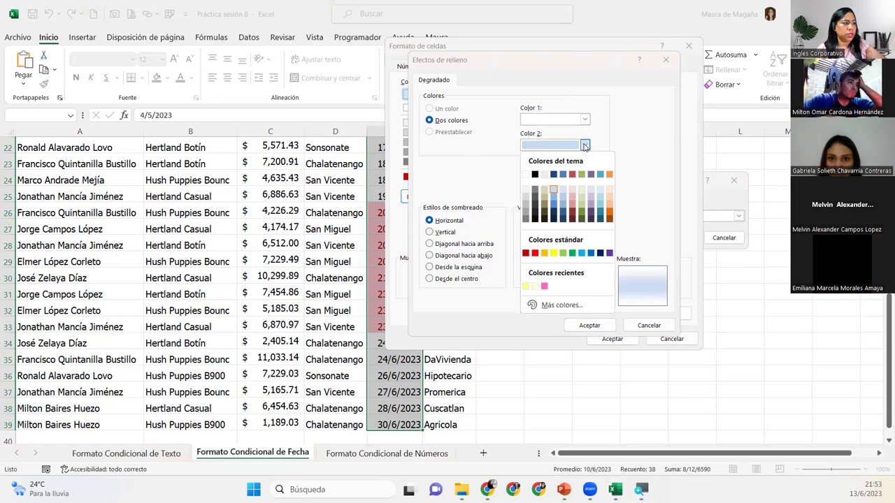
click(561, 208)
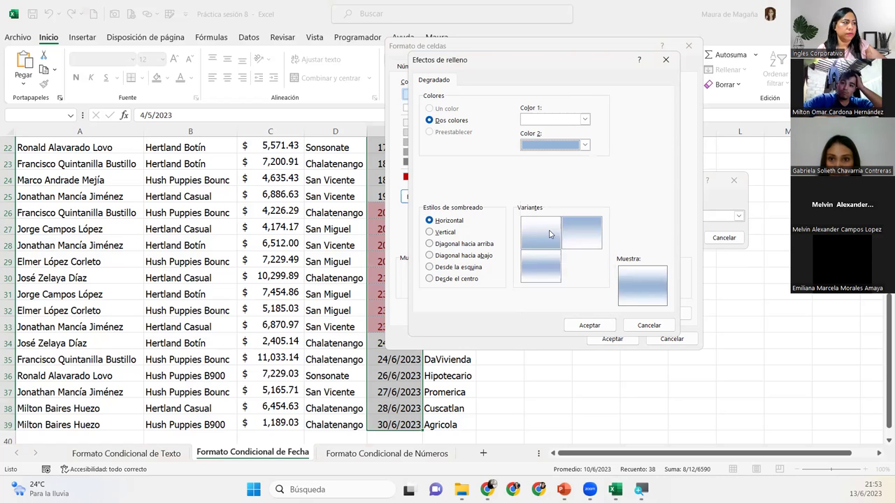
click(585, 145)
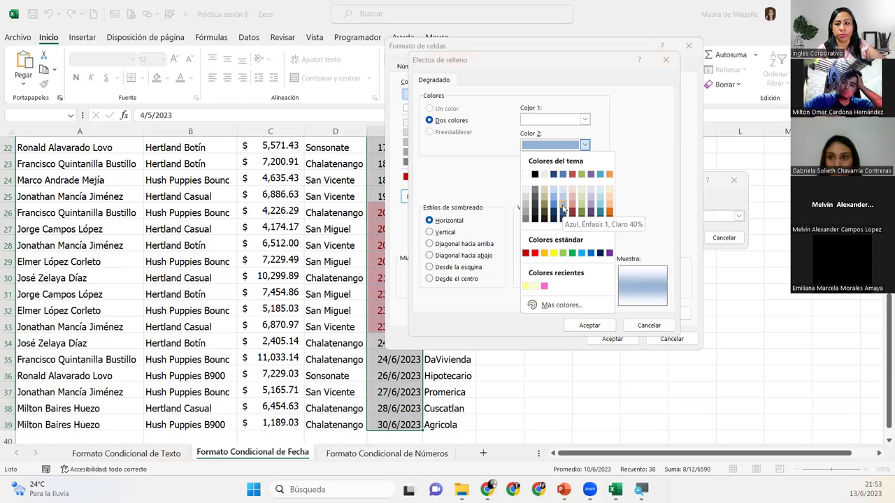
click(564, 207)
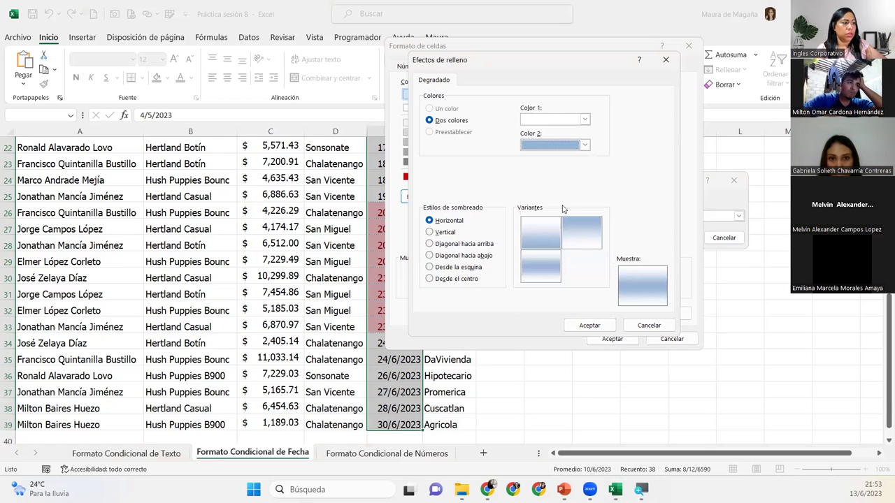
click(539, 256)
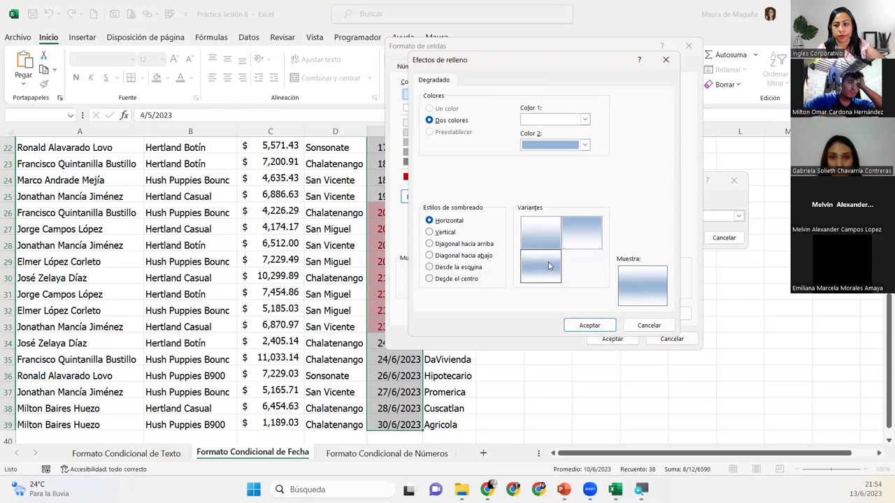
Confirm the gradient fill and custom format, then close the Entre rule window
click(605, 329)
click(613, 336)
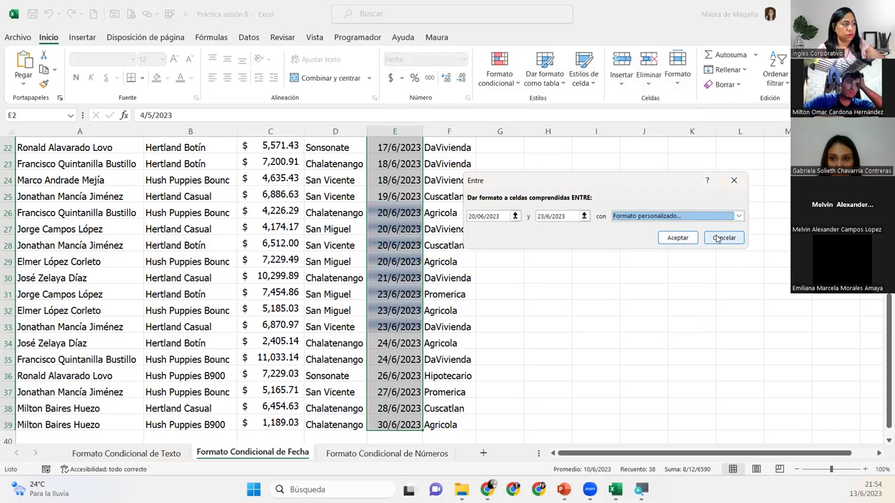
click(720, 237)
Check the shaded dates 20/6–23/6/2023 against the unformatted 28/6 and 30/6/2023
click(401, 235)
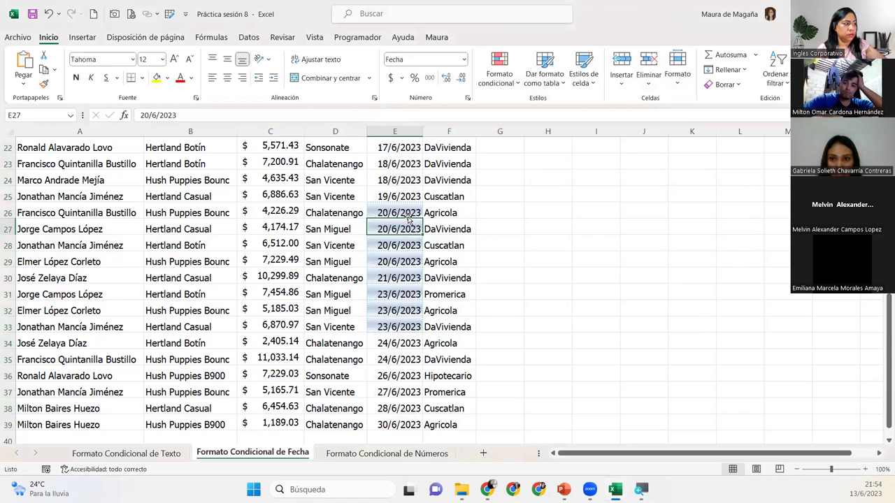
click(407, 214)
click(401, 282)
click(402, 311)
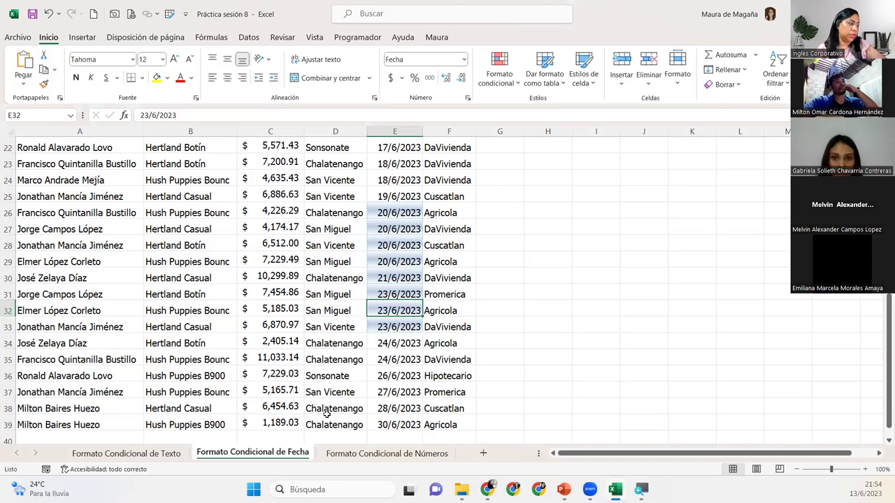
click(384, 405)
click(384, 419)
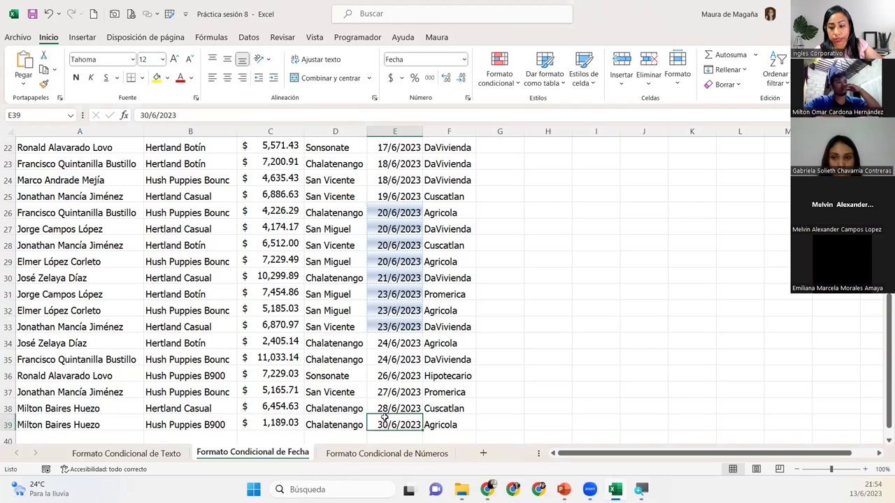
Select the FECHA date column, then move to the Formato Condicional de Números sheet
key(ctrl+shift+Up)
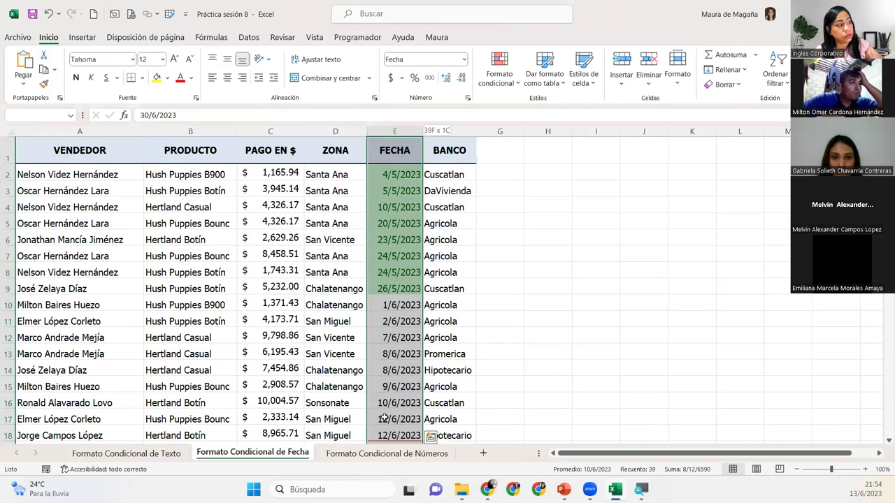
key(shift+Down)
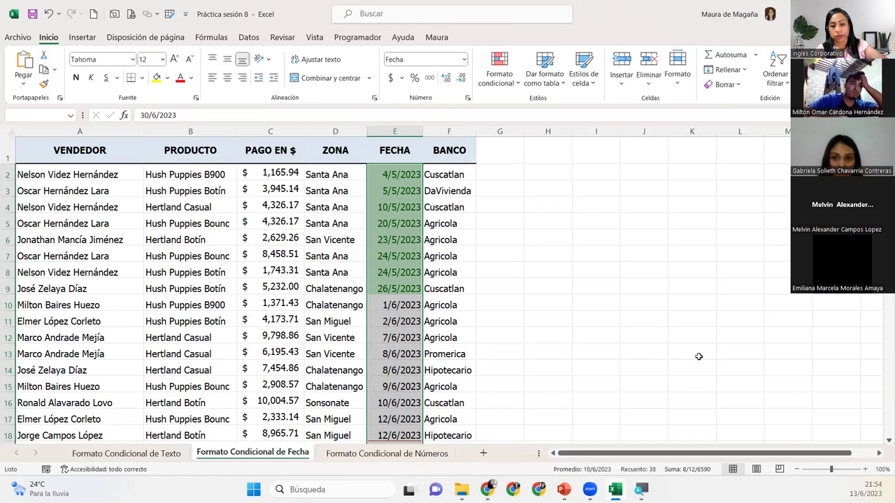
drag(377, 419, 378, 434)
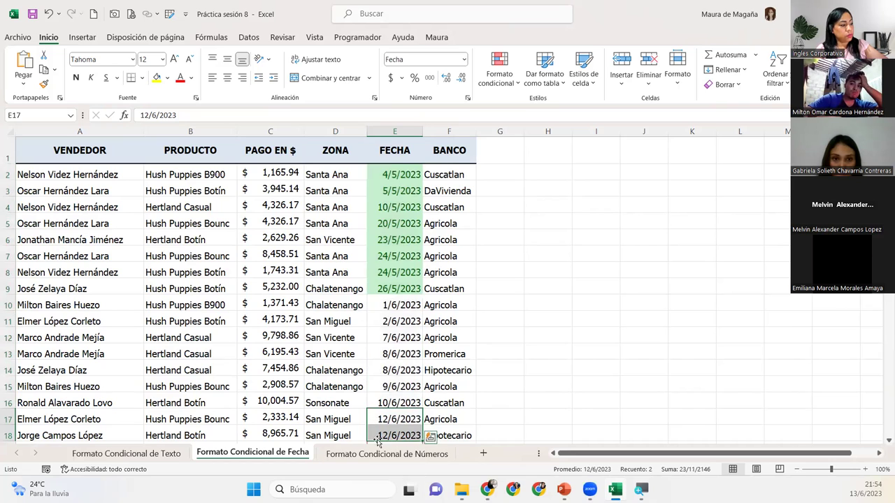
click(373, 453)
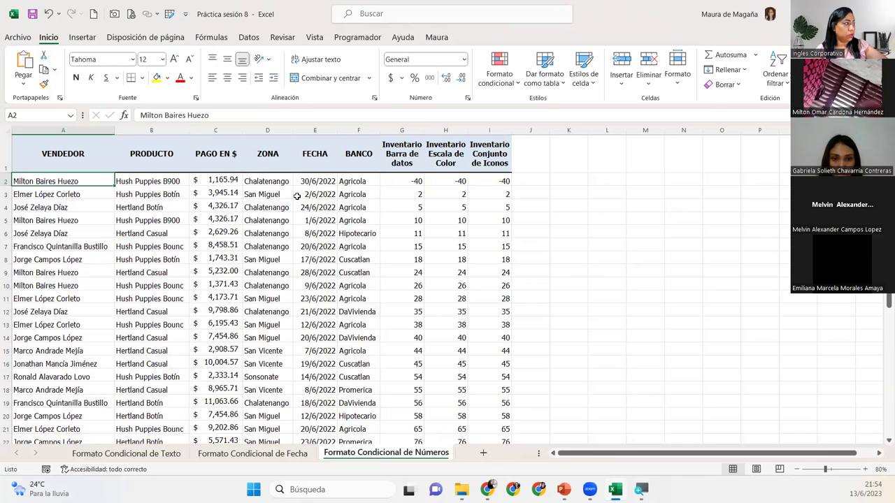
Zoom the Números sheet to 100% and select the entire PAGO EN $ column C
click(222, 180)
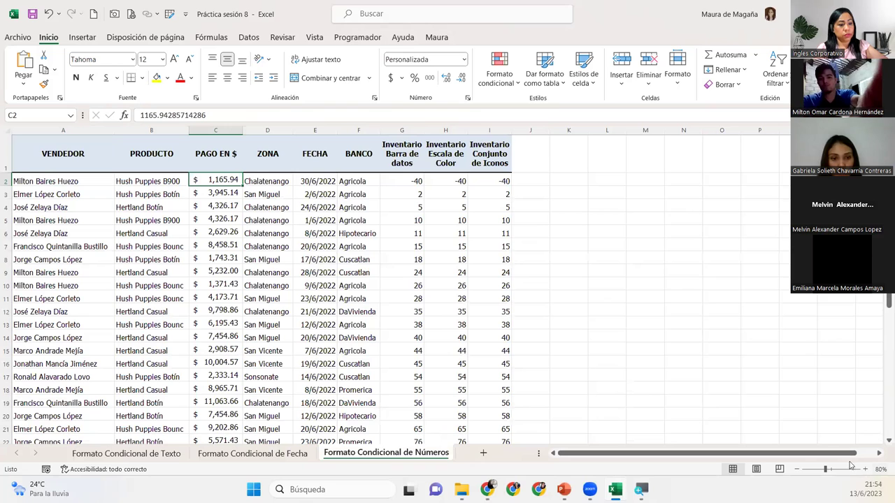
click(865, 470)
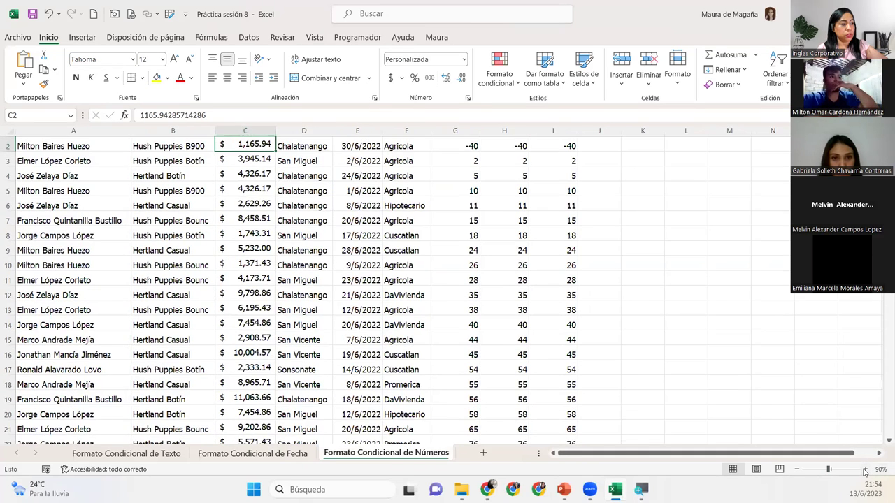
click(865, 469)
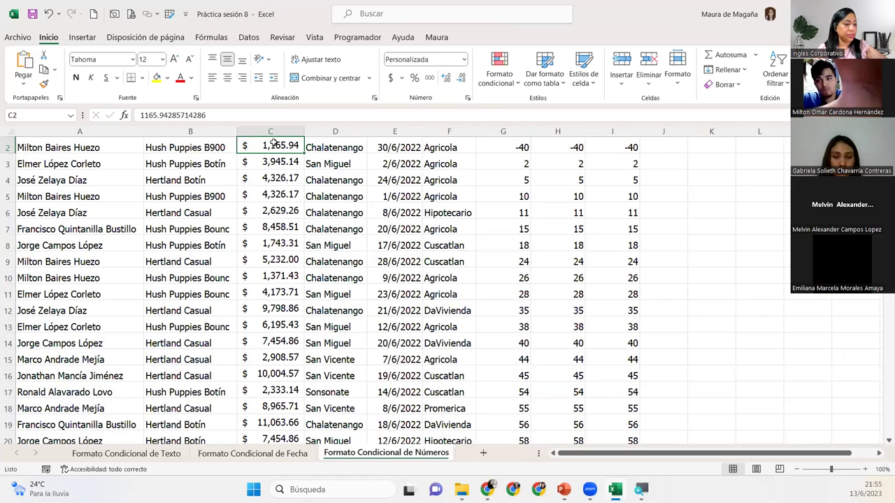
key(Up)
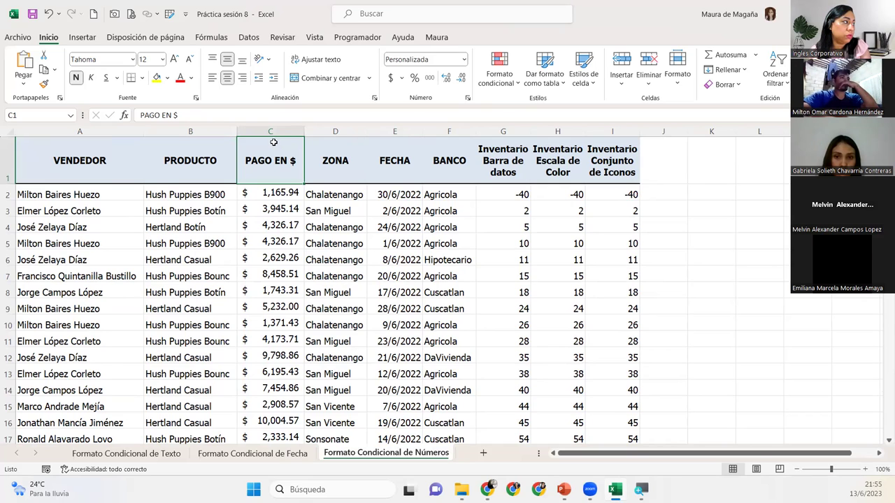
click(269, 131)
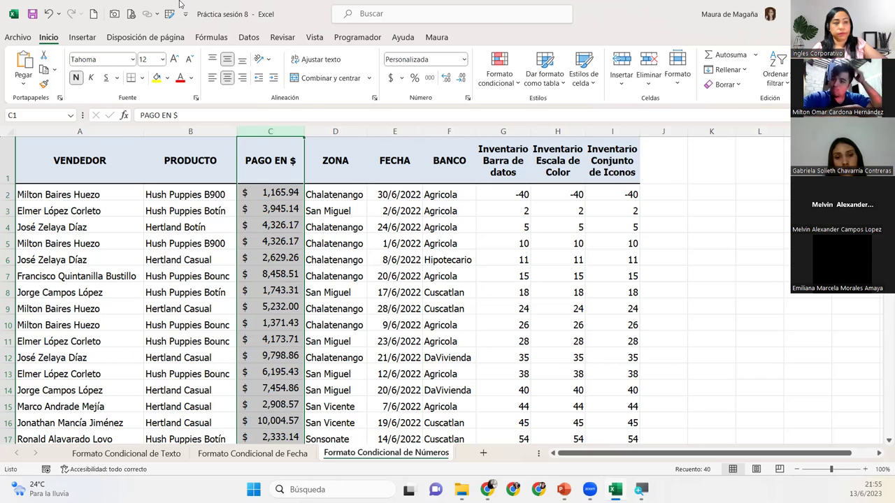
Reselect column C (PAGO EN $) and list the Reglas para valores superiores e inferiores
key(alt+Tab)
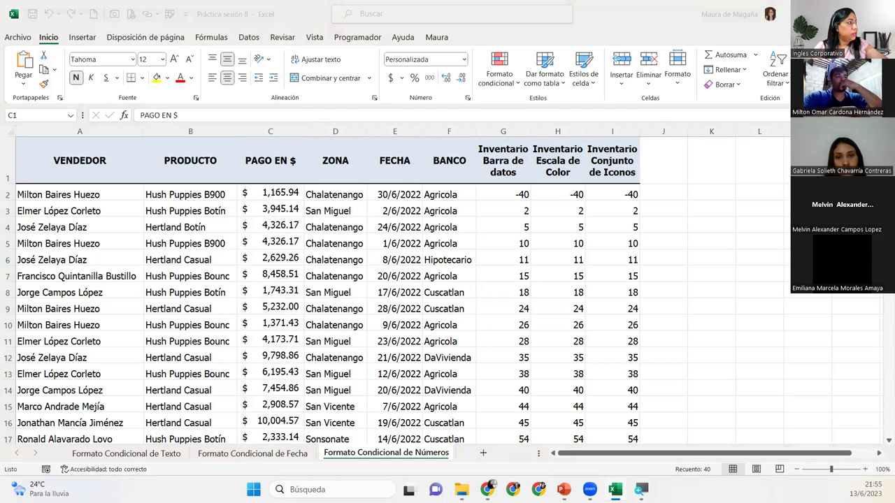
click(296, 130)
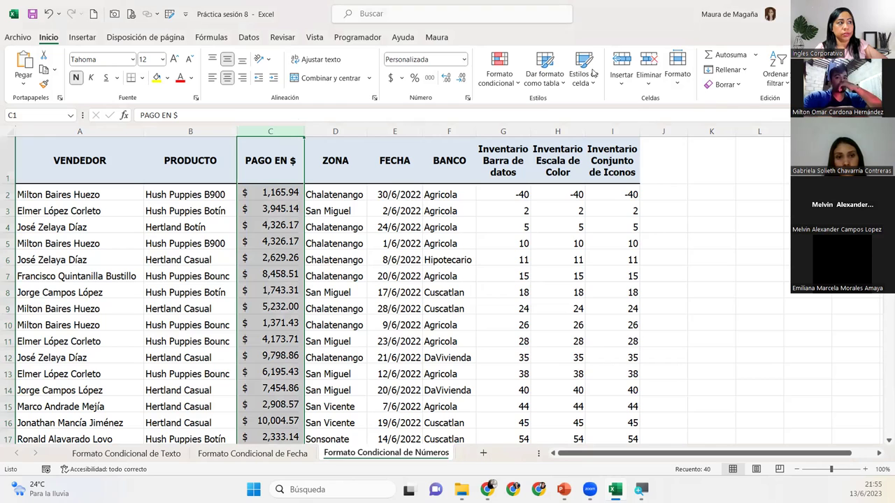
click(506, 90)
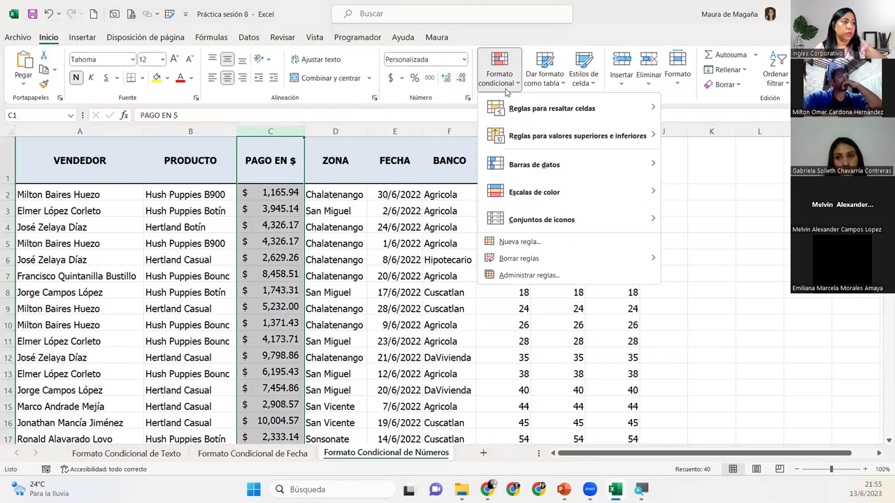
mouse_move(578, 135)
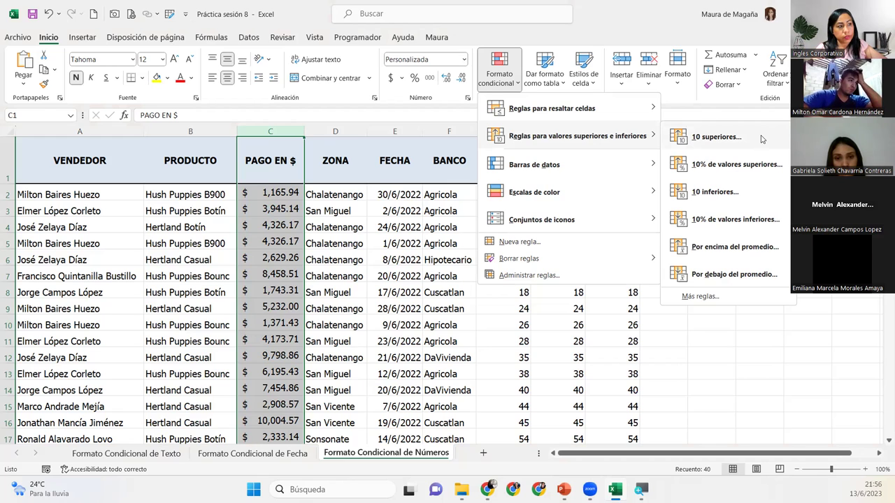
Apply a top-values rule reduced from 10 to 5 items, using green fill with dark green text
click(716, 137)
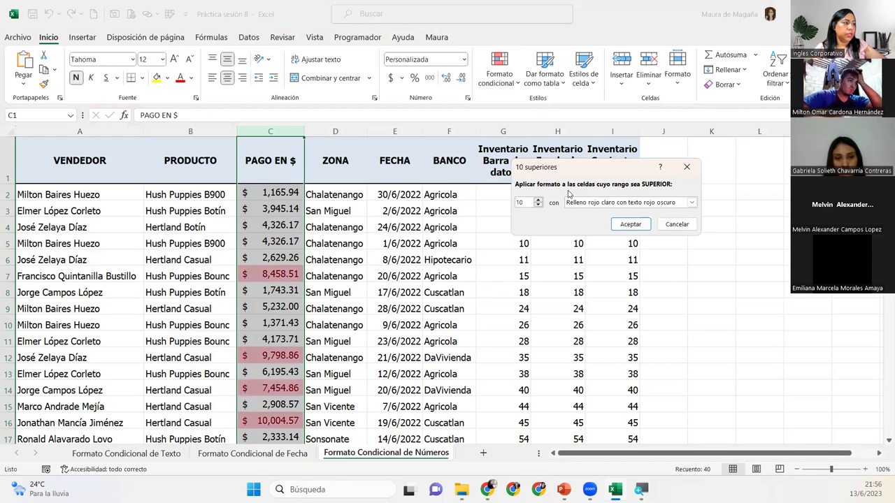
drag(532, 177, 512, 253)
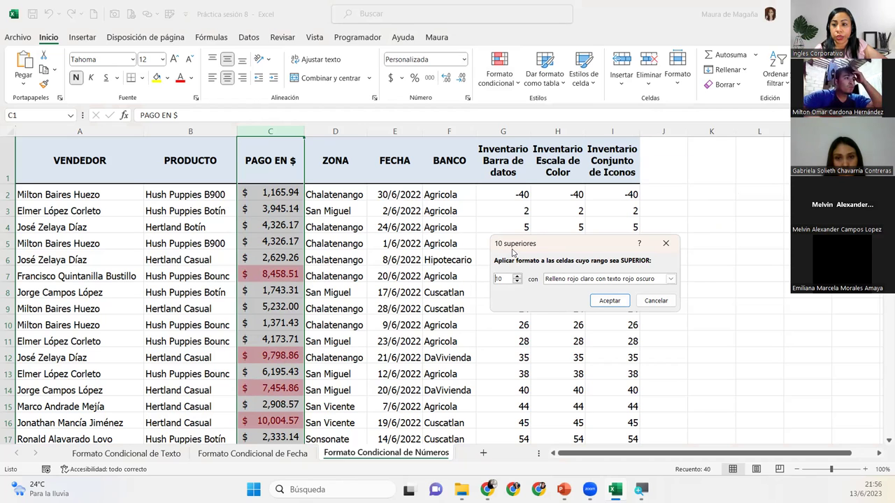
click(516, 282)
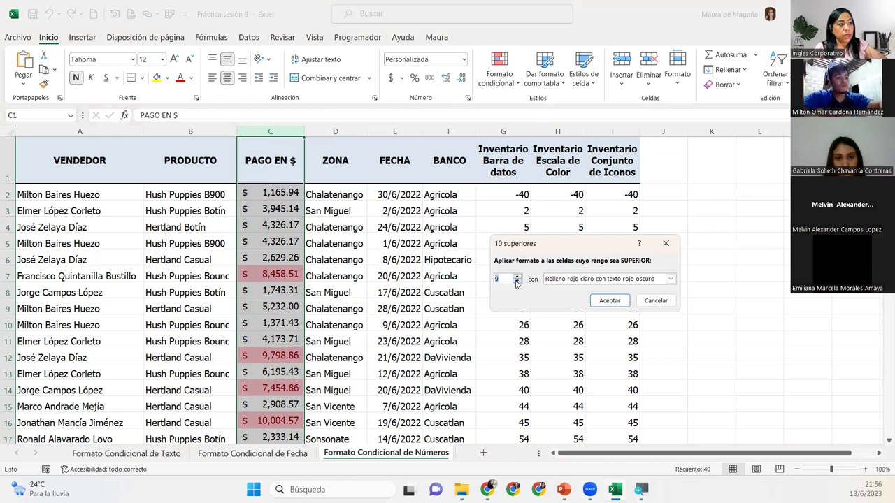
click(517, 282)
click(516, 282)
click(517, 282)
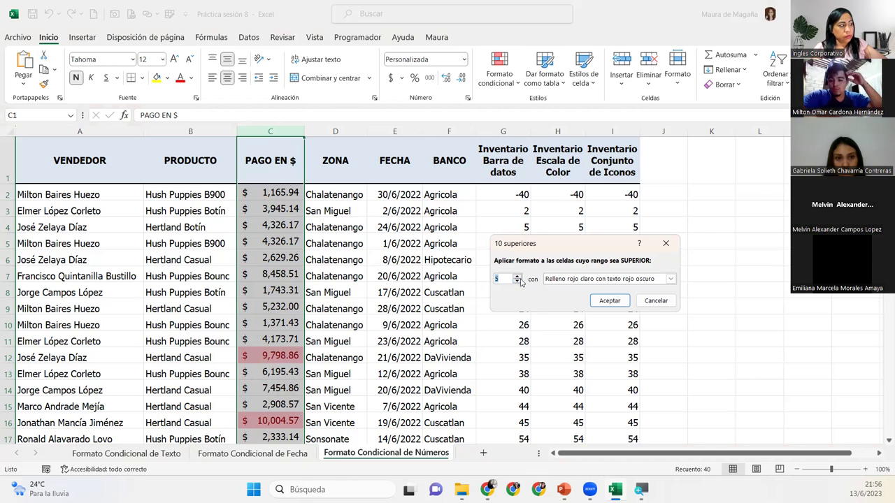
click(670, 279)
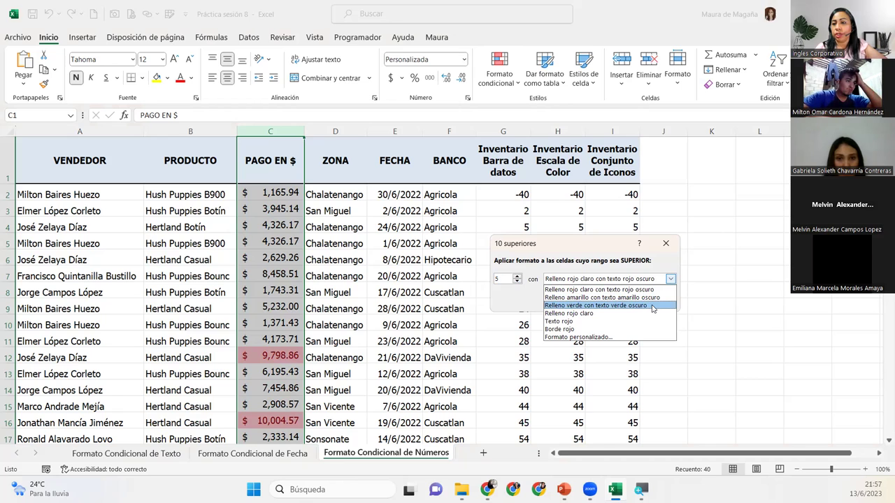
click(652, 306)
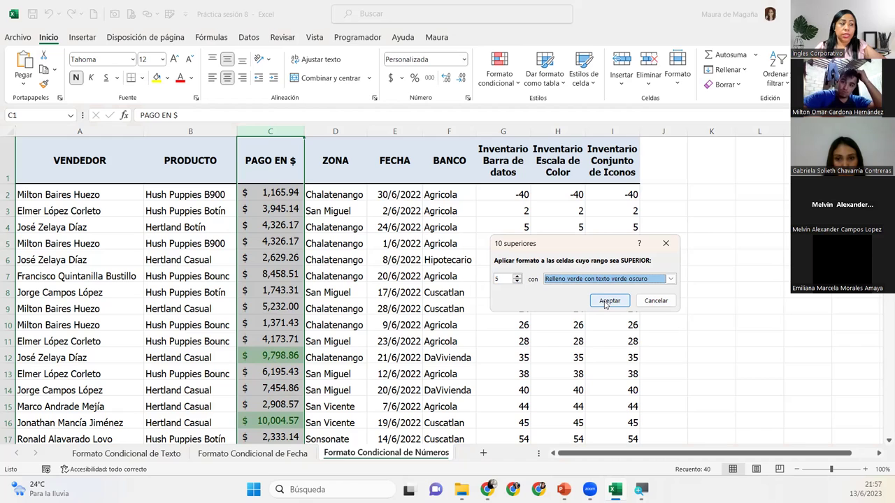
click(605, 302)
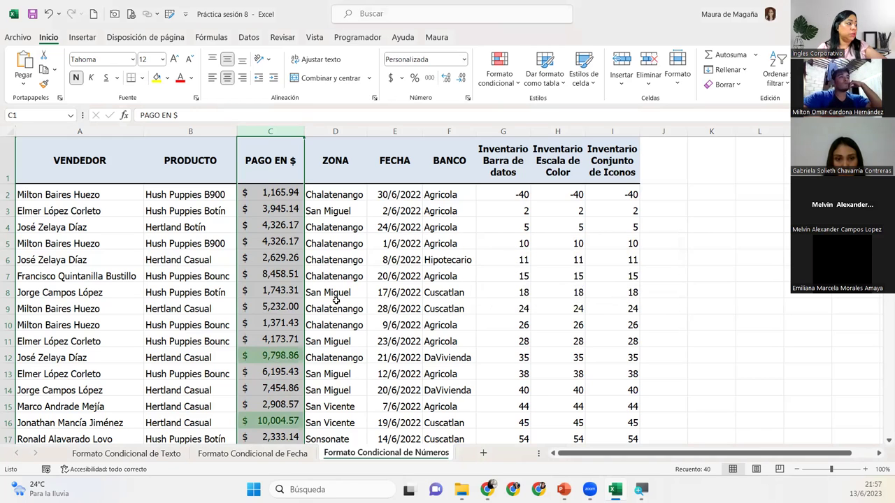
click(281, 341)
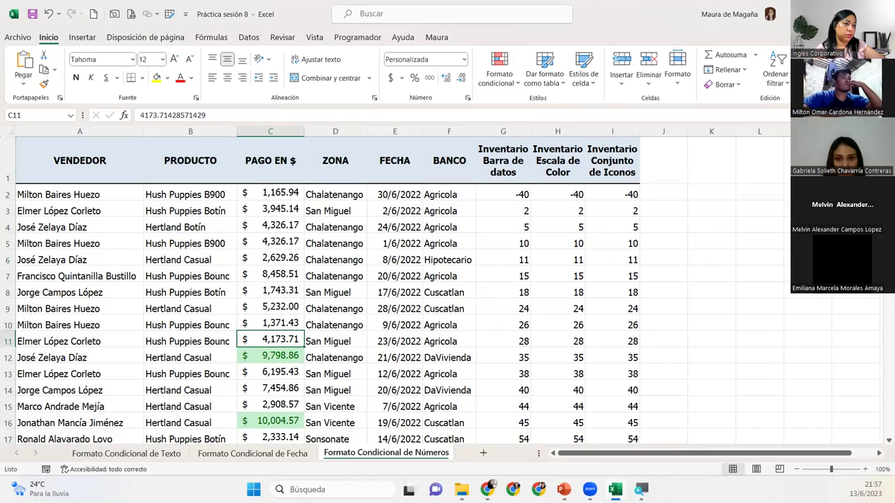
Scroll to the end of the data and inspect the #¡REF! error in C40 against C39
scroll(321, 290, down, 1)
scroll(320, 290, down, 1)
scroll(320, 290, down, 1)
scroll(320, 290, down, 1)
scroll(448, 291, down, 1)
scroll(448, 290, down, 1)
scroll(447, 290, down, 1)
scroll(448, 290, down, 1)
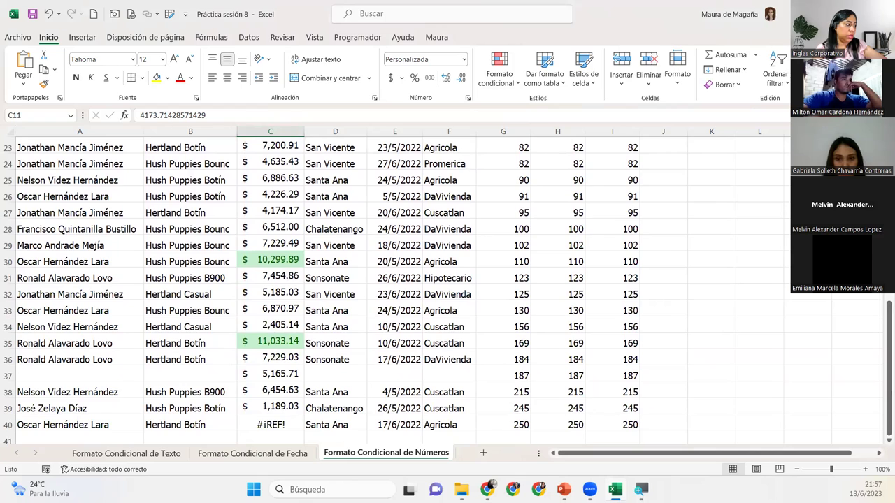
click(293, 419)
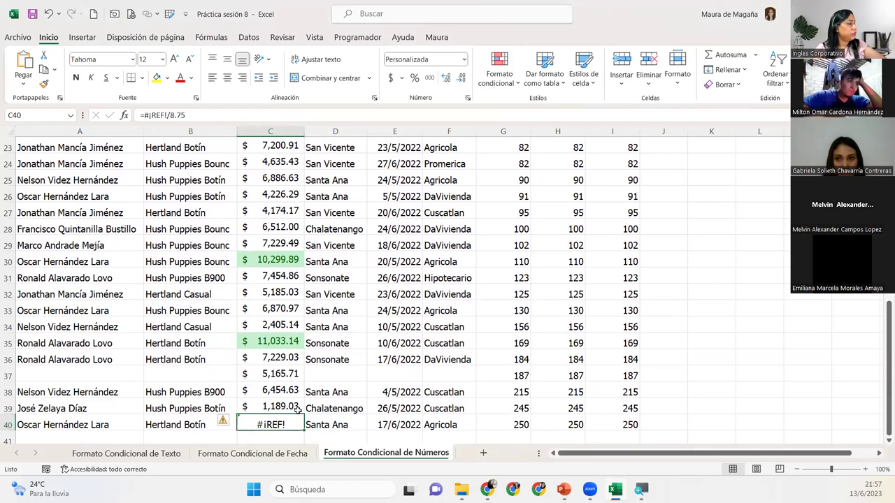
click(297, 408)
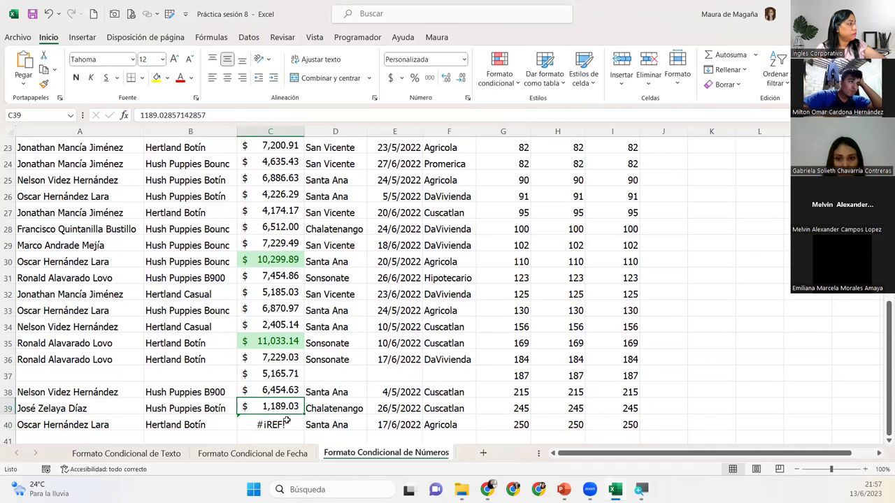
click(287, 420)
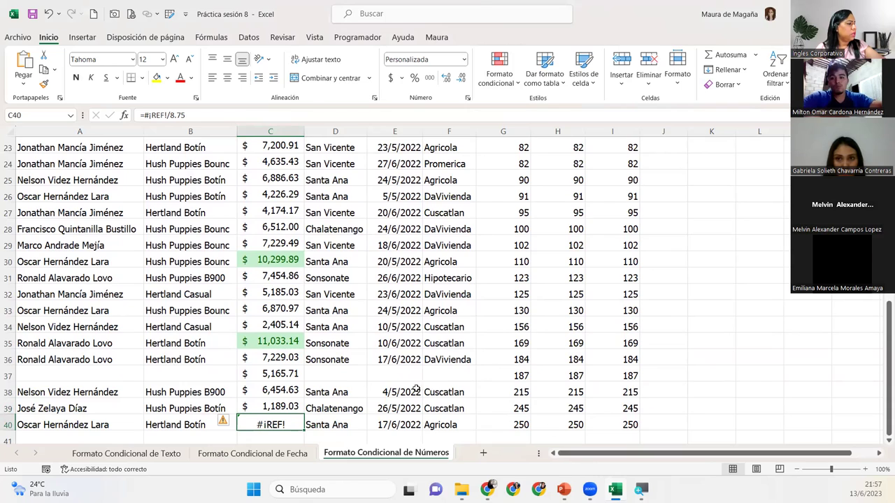
Drag the stray 5,165.71 payment from C37 down onto C40
click(272, 373)
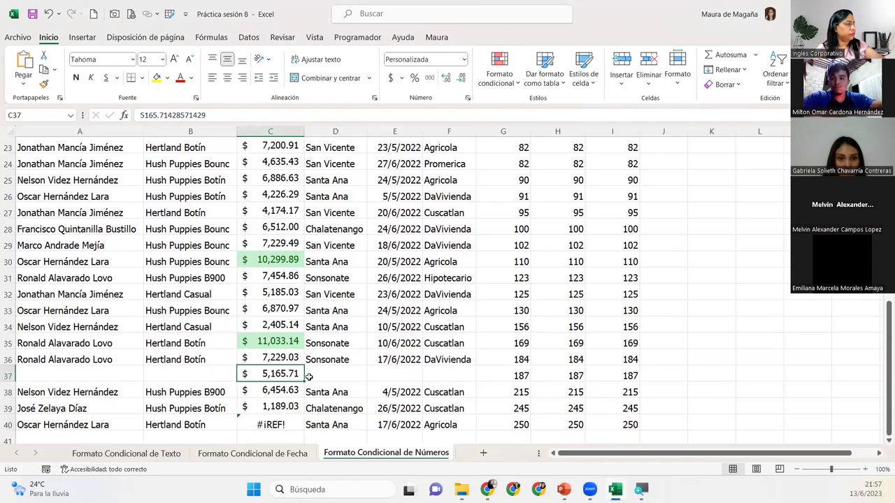
drag(568, 455, 546, 455)
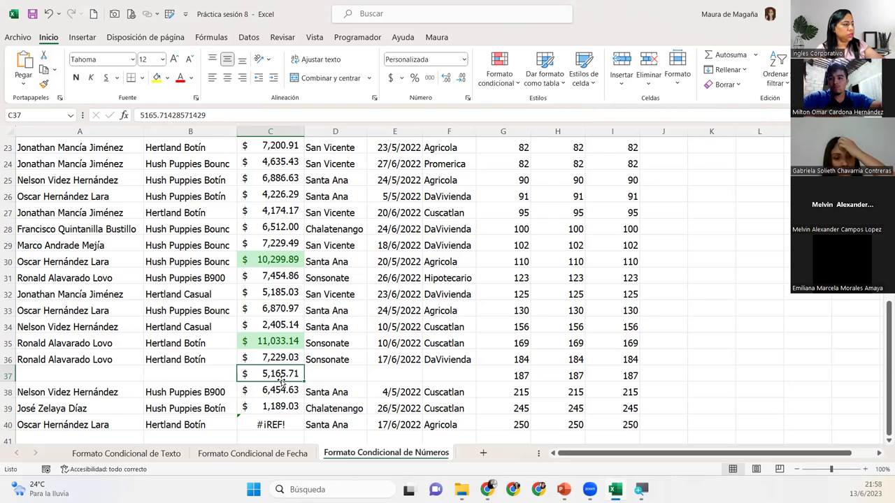
drag(282, 381, 283, 428)
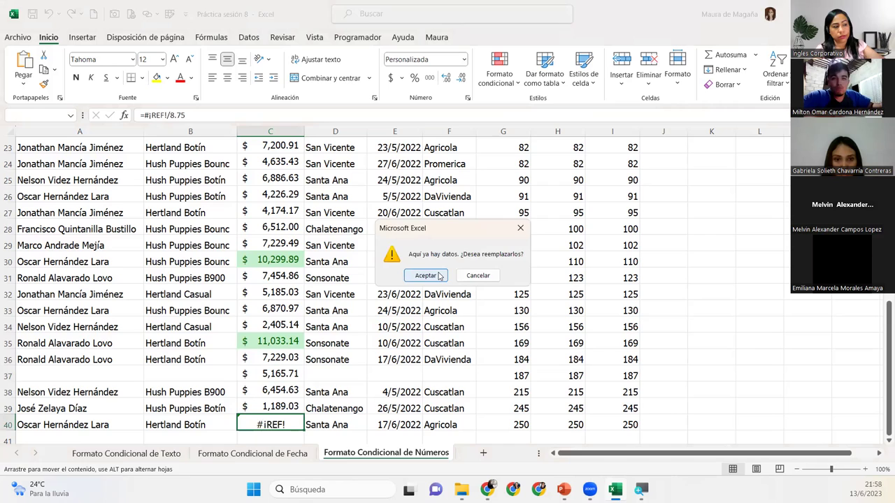
Replace C40's #¡REF! with 5,165.71 and delete empty row 37, then undo it
click(439, 275)
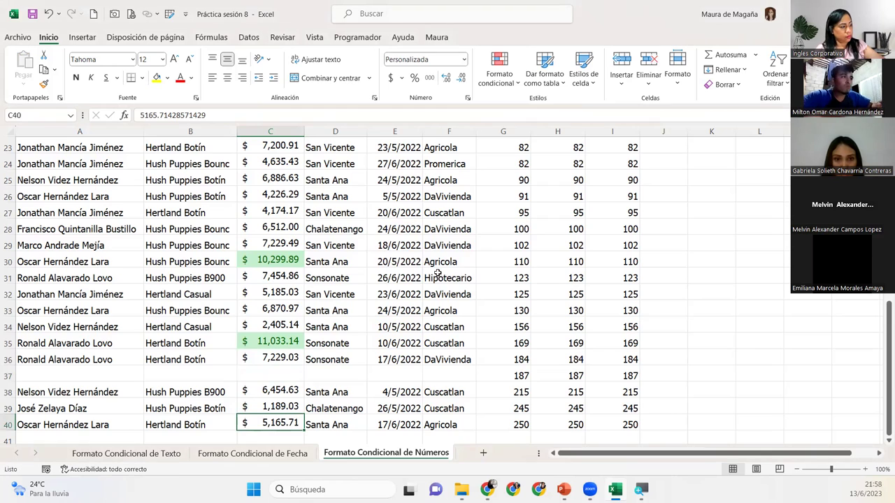
click(7, 376)
right_click(7, 376)
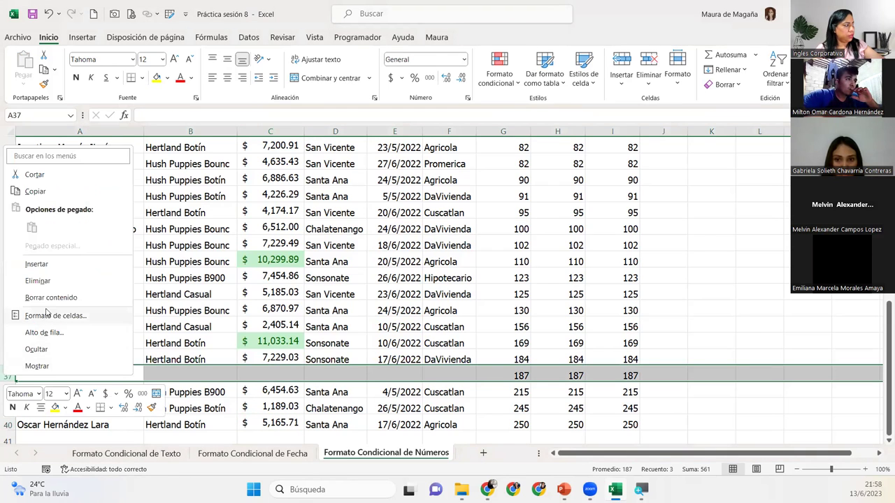
click(38, 280)
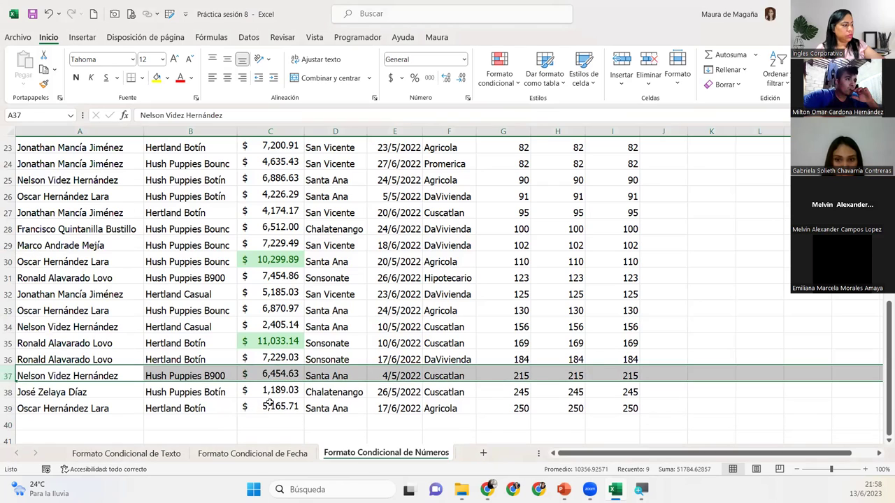
click(268, 404)
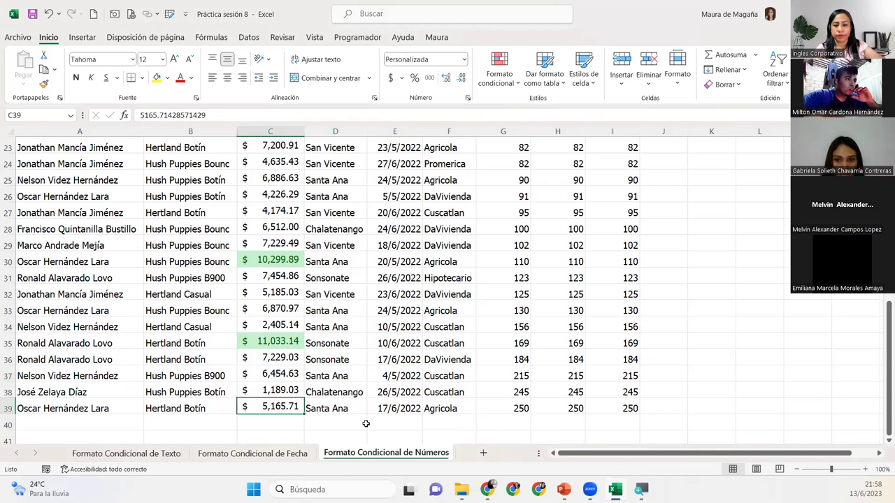
key(ctrl+z)
key(ctrl+z)
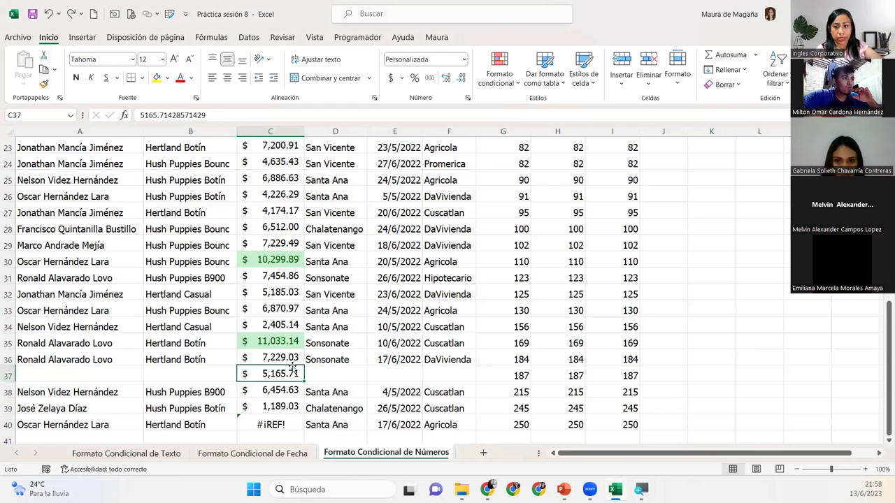
Redo moving 5,165.71 from C37 into C40 and delete the empty row 37
drag(293, 367, 299, 425)
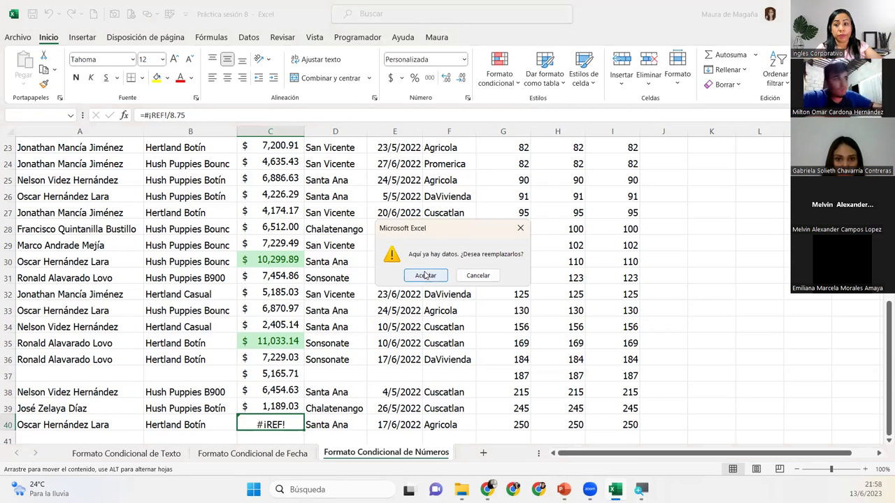
click(425, 275)
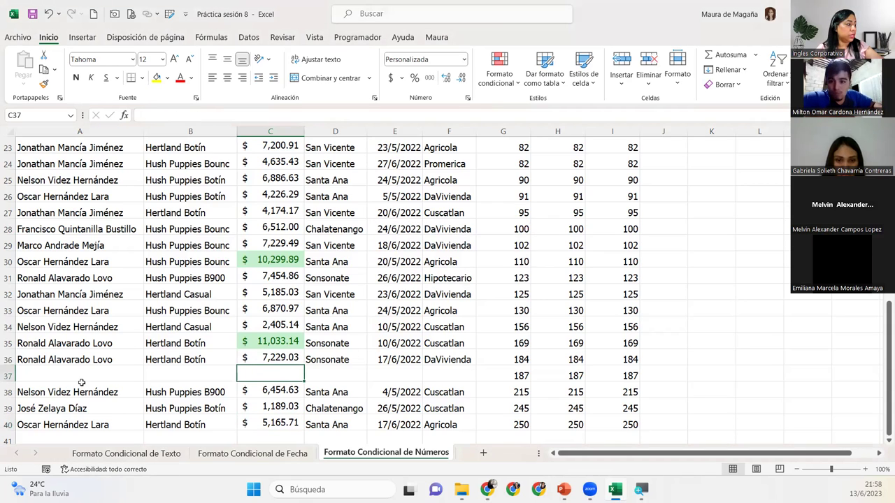
right_click(9, 378)
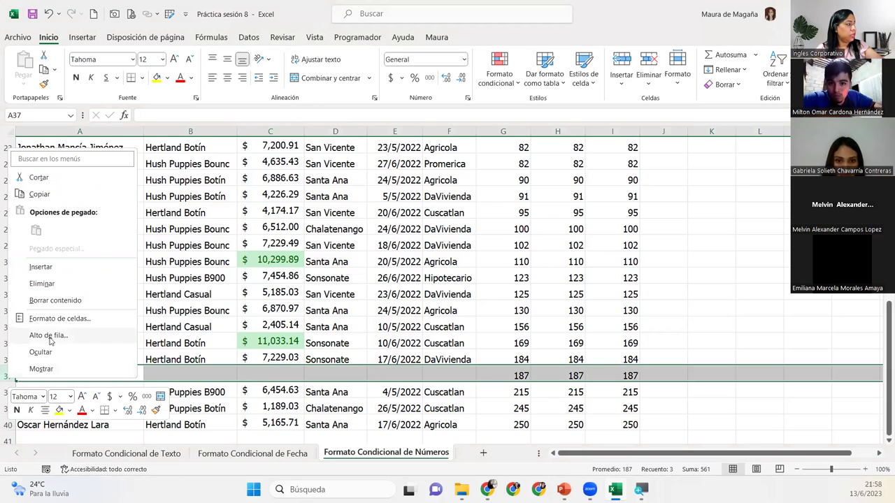
click(88, 284)
key(ctrl+minus)
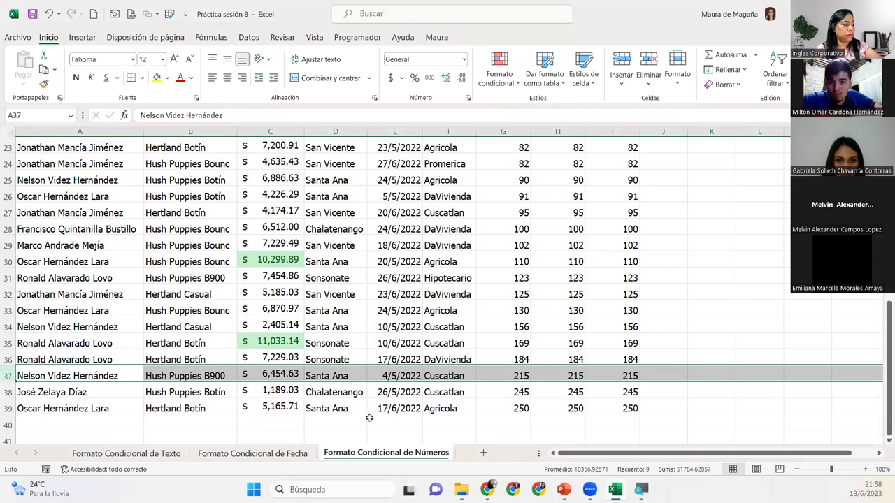
click(250, 407)
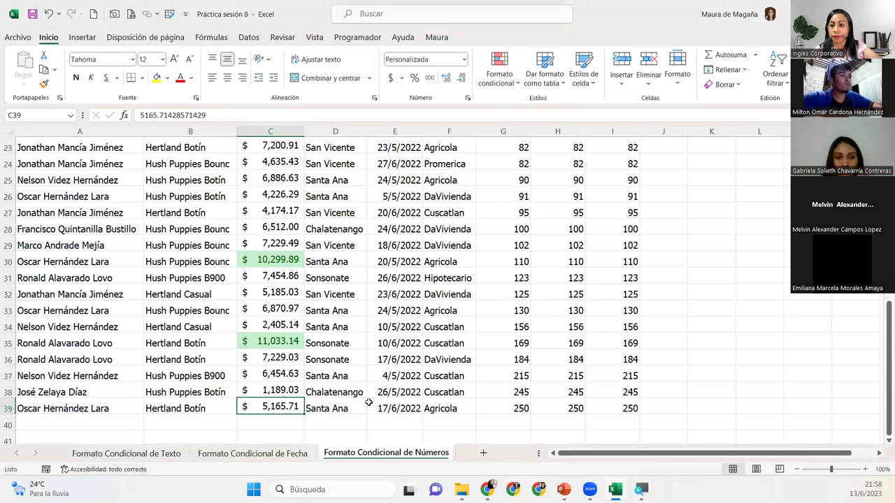
key(Down)
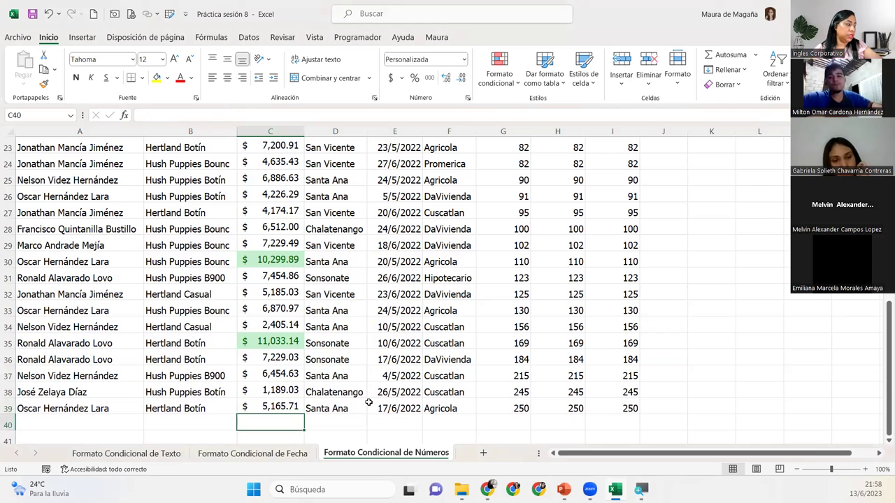
key(Down)
key(Down)
key(Down)
key(Down)
key(Down)
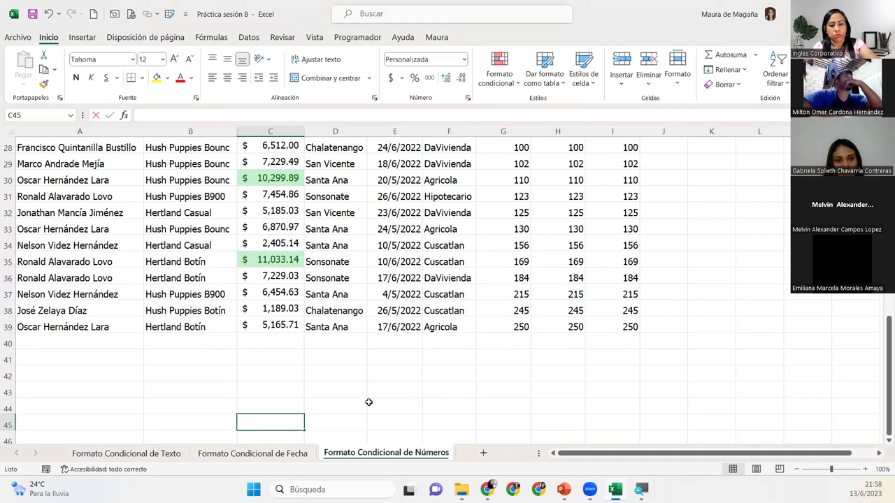
text(25,)
text(481)
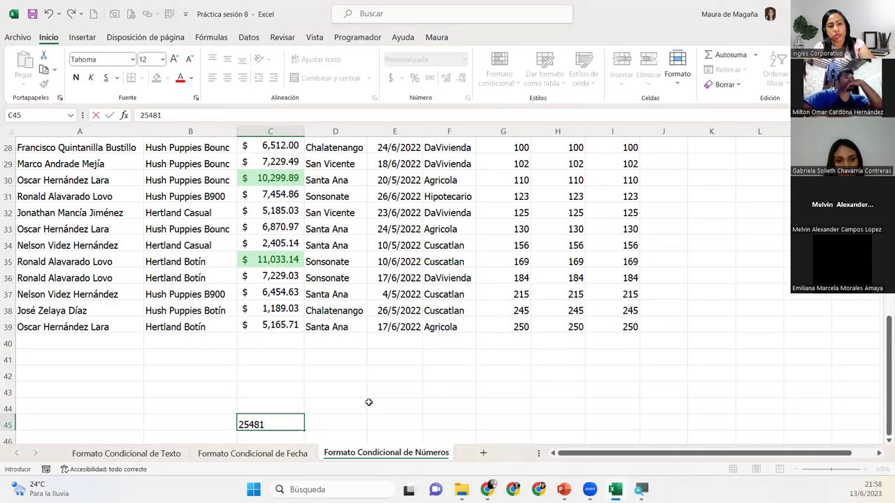
key(Return)
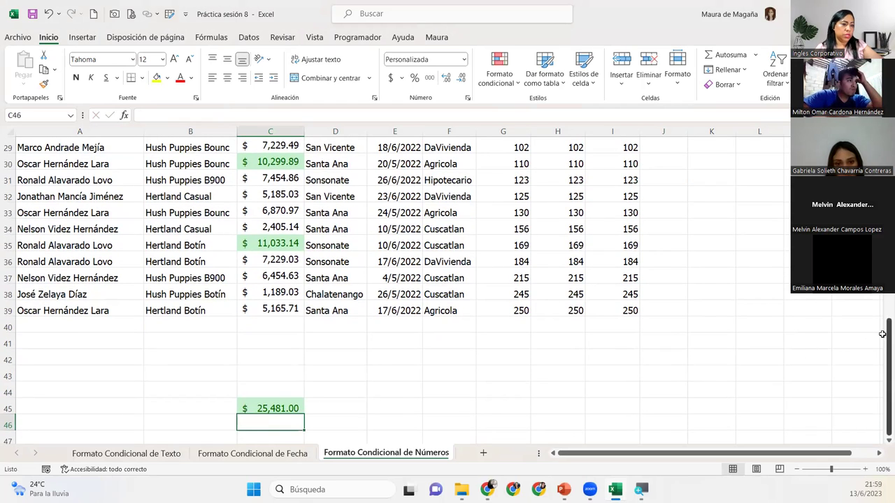
drag(883, 334, 887, 331)
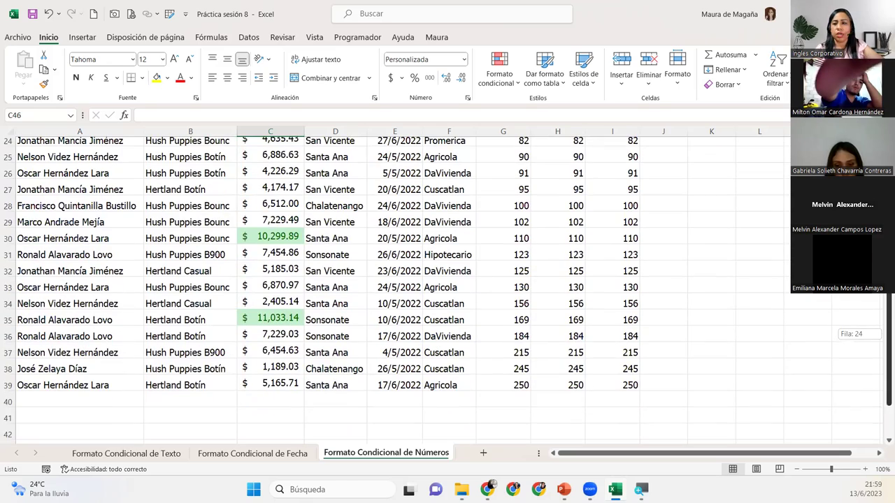
drag(886, 331, 887, 334)
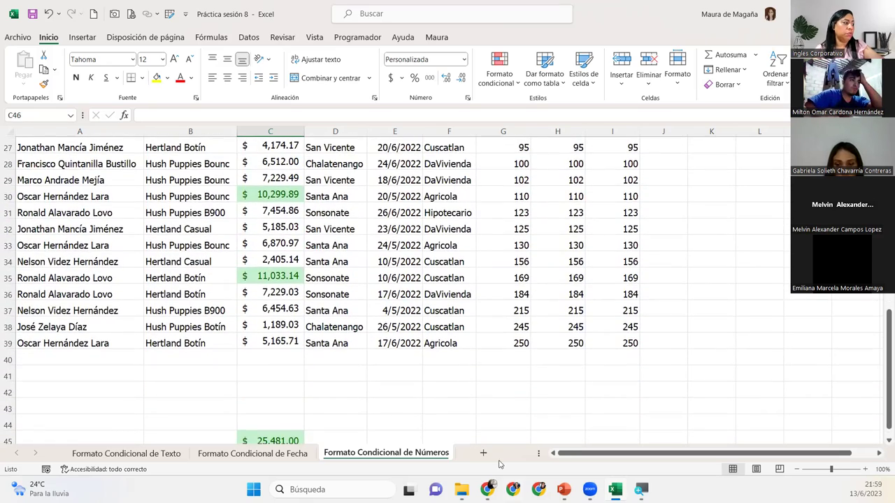
click(252, 426)
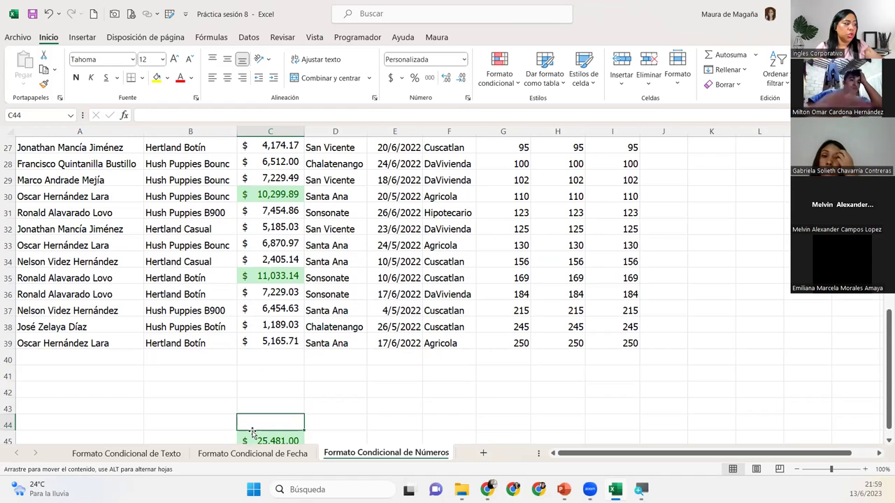
click(252, 437)
scroll(251, 431, down, 1)
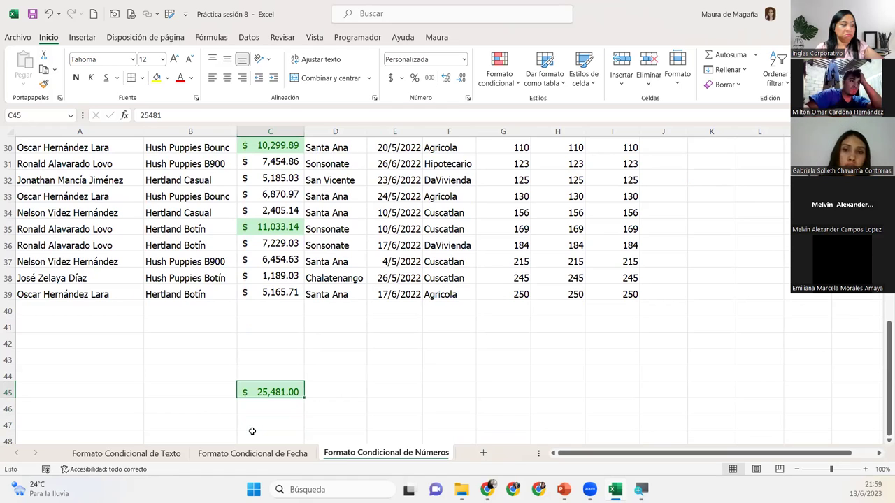
key(Delete)
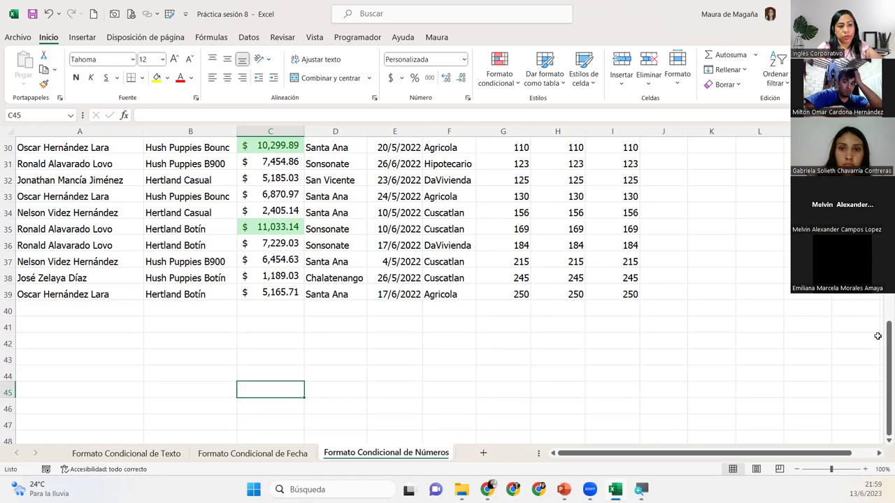
drag(883, 346, 887, 147)
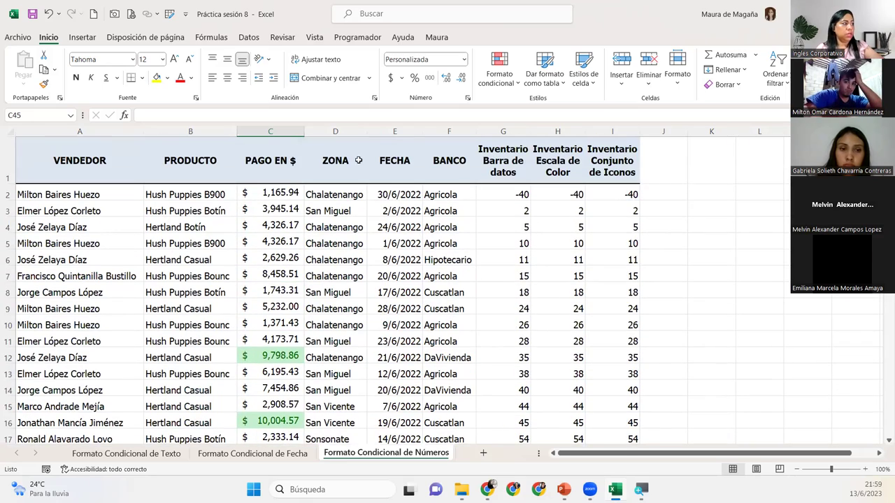
Select the entire PAGO EN $ column C and bring up the Formato condicional menu
click(291, 193)
key(ctrl+shift+Down)
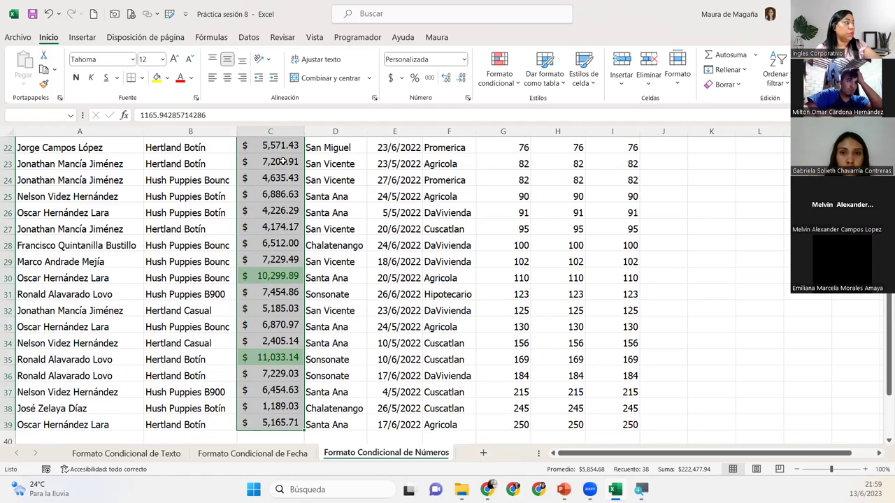
click(287, 131)
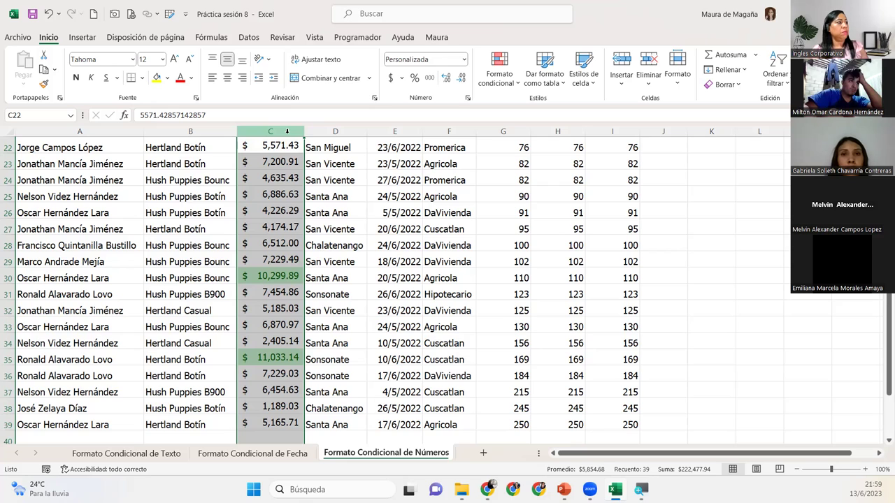
click(507, 75)
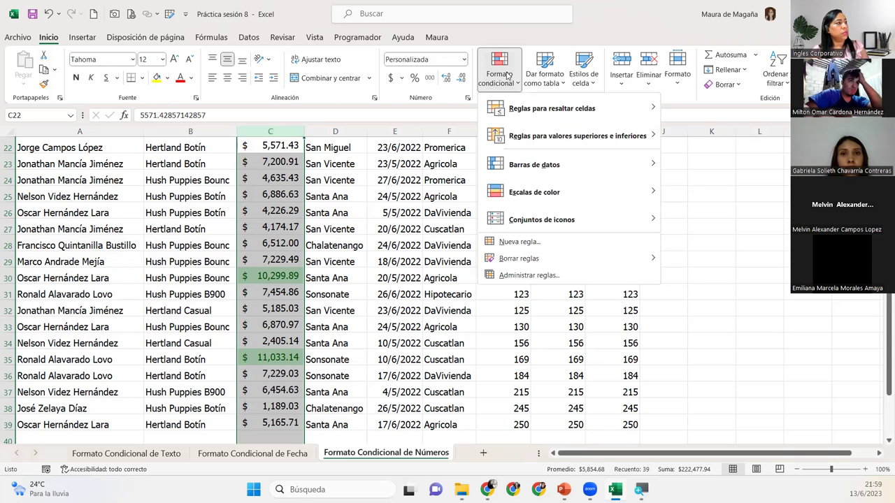
mouse_move(577, 136)
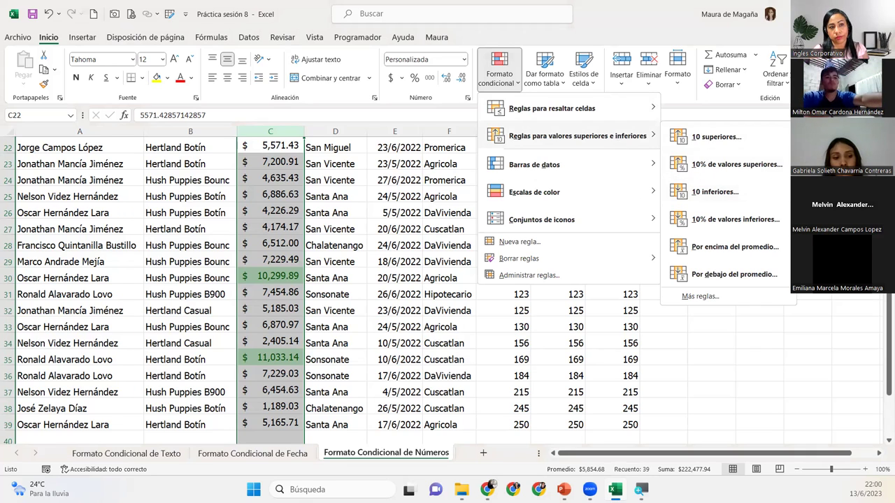
key(Escape)
key(Escape)
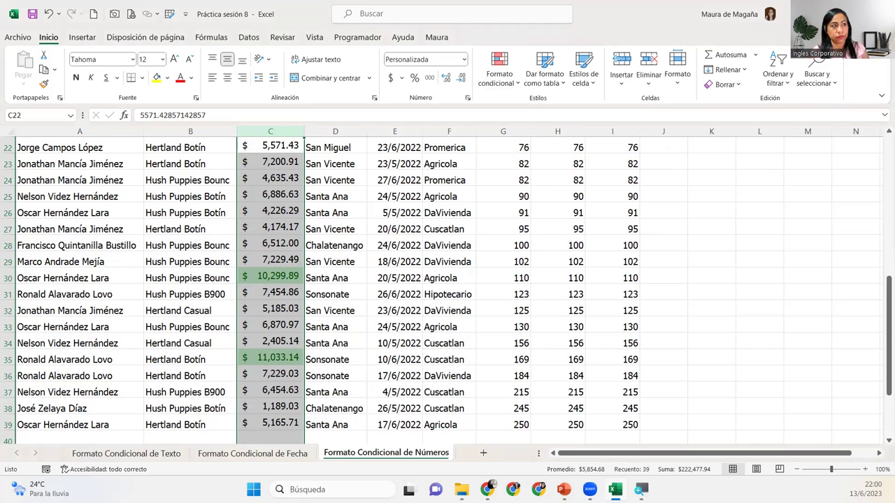
click(509, 81)
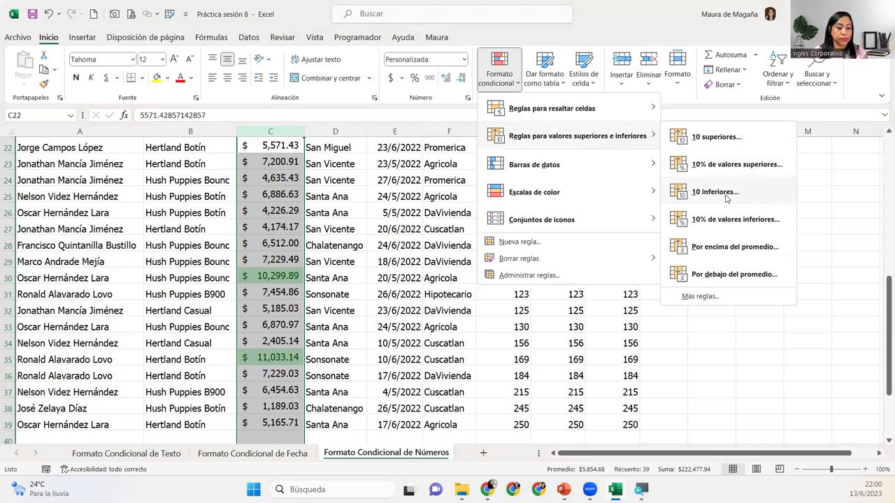
Add a bottom-values rule reduced to 5 items with light red fill
click(726, 199)
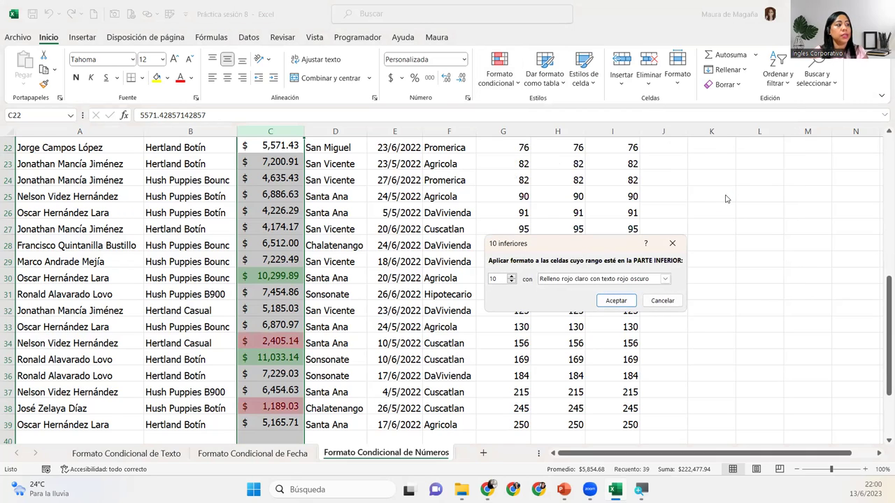
click(511, 282)
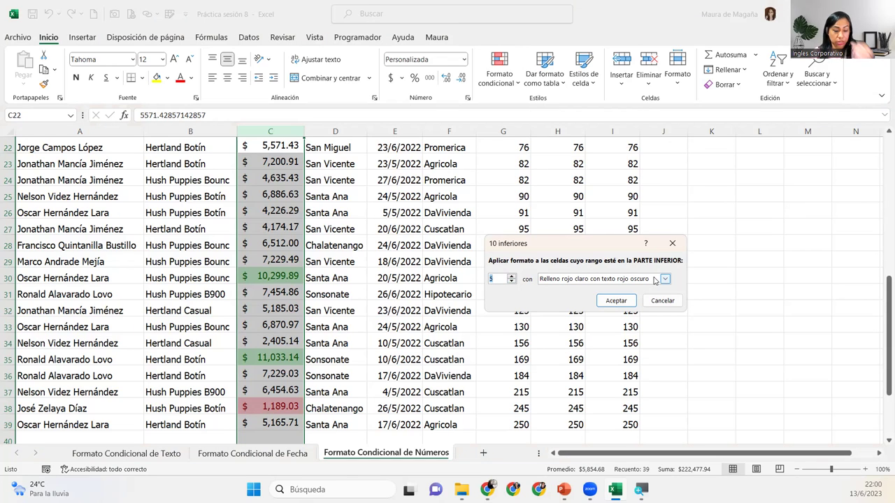
click(624, 301)
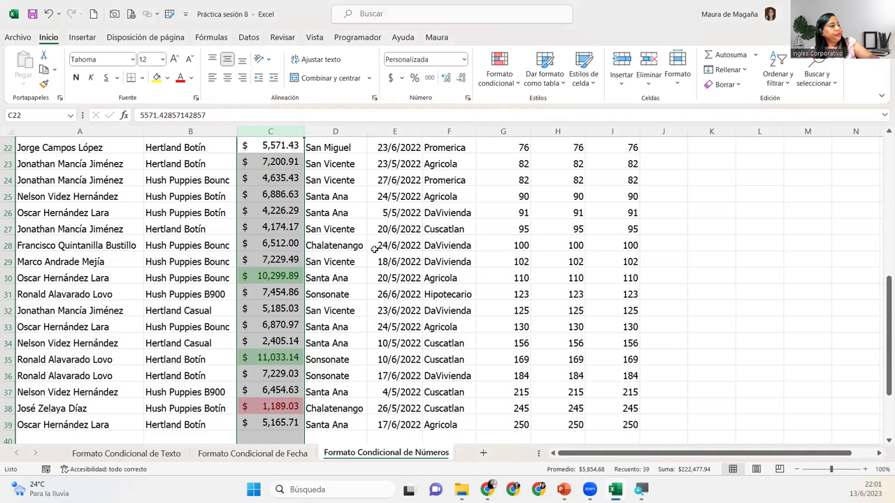
Review the red and green highlights, then select C2 and bring up Ordenar y filtrar
click(286, 191)
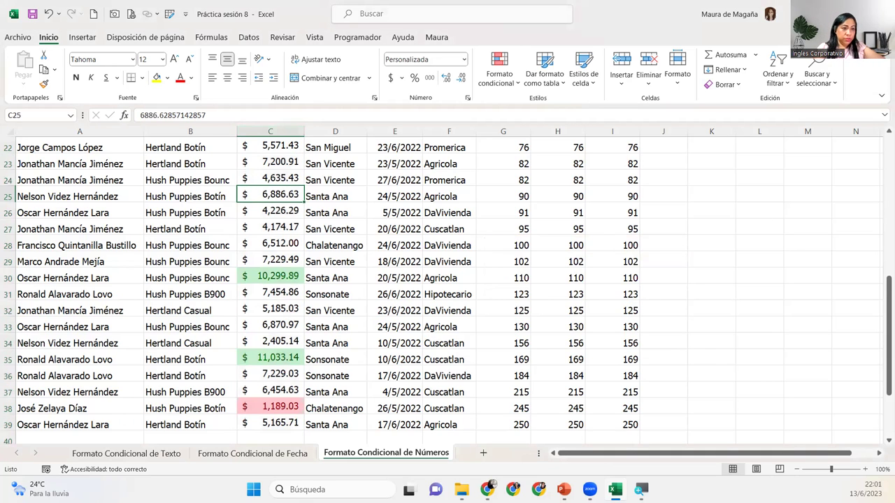
drag(882, 299, 886, 290)
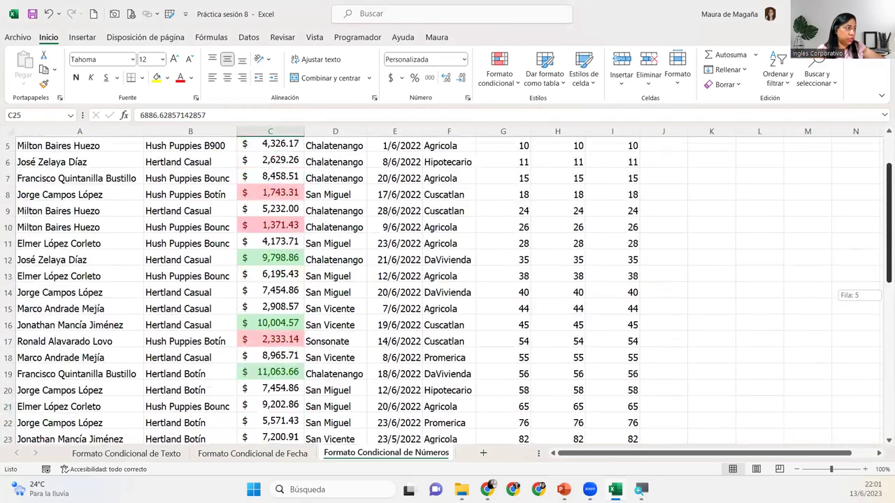
drag(887, 290, 887, 168)
click(287, 197)
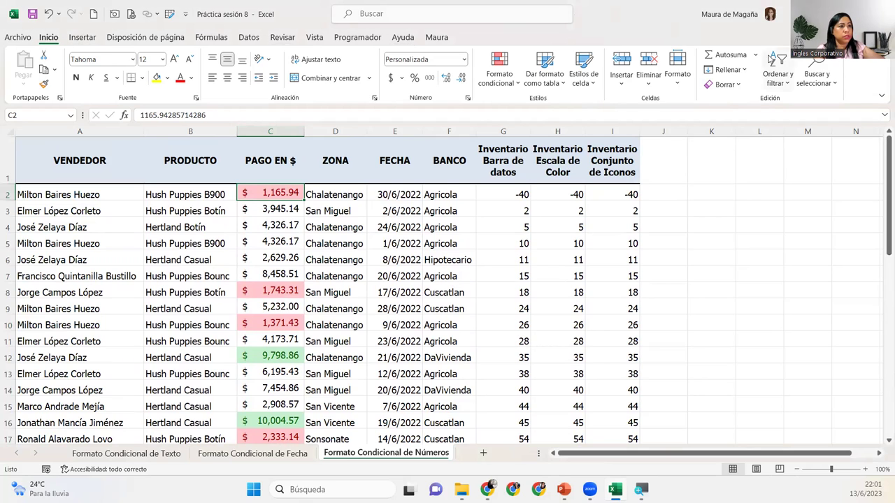
click(790, 83)
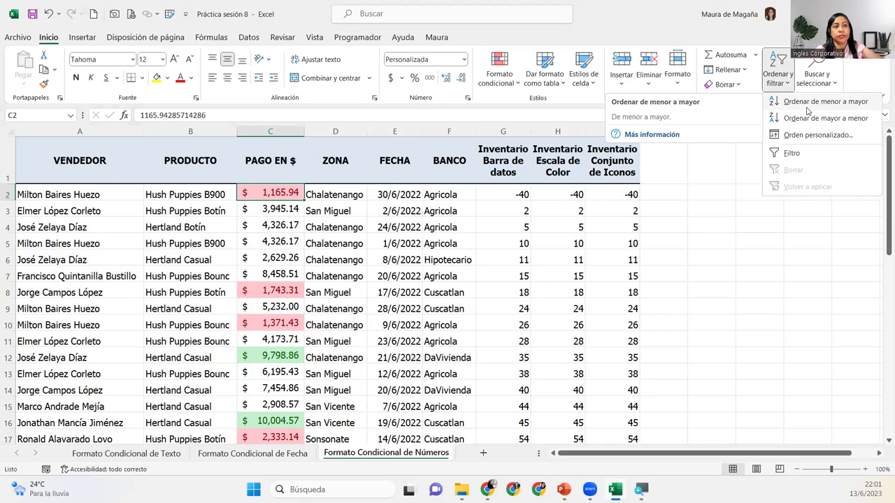
Sort the rows by PAGO EN $ from smallest to largest and review the result
click(808, 105)
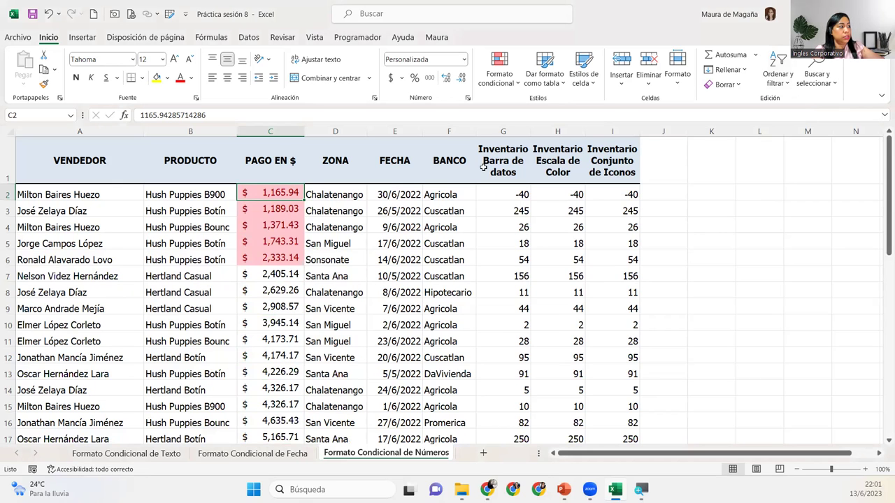
click(789, 82)
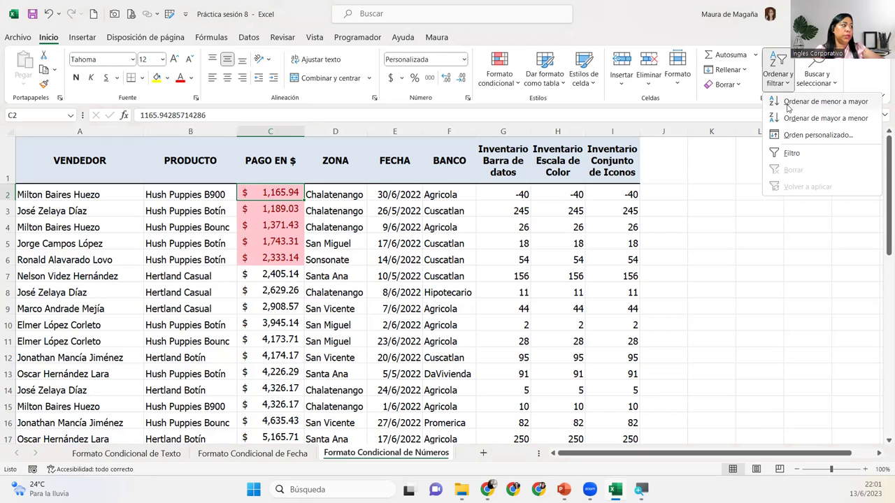
click(287, 194)
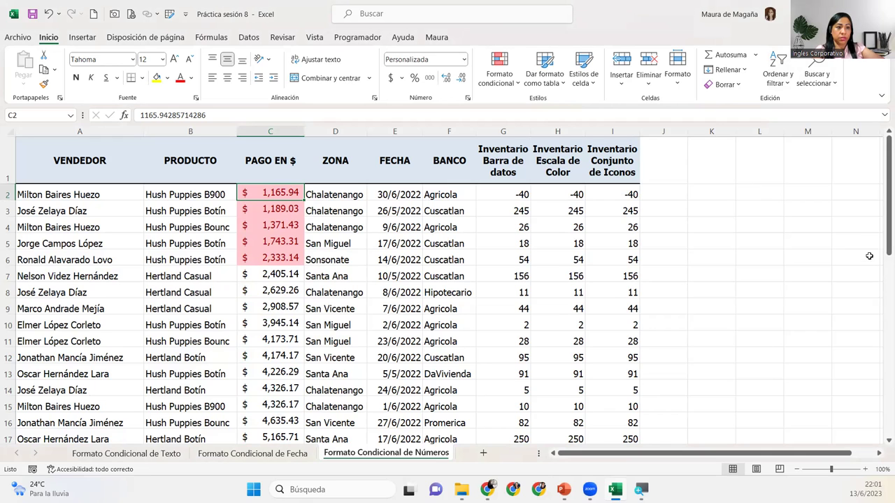
drag(887, 231, 887, 301)
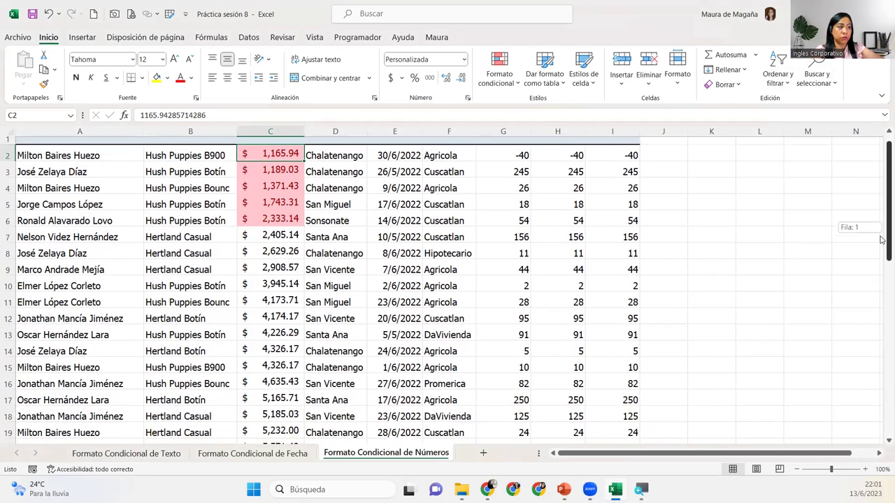
mouse_move(886, 231)
mouse_down()
mouse_move(886, 329)
mouse_move(887, 167)
mouse_up()
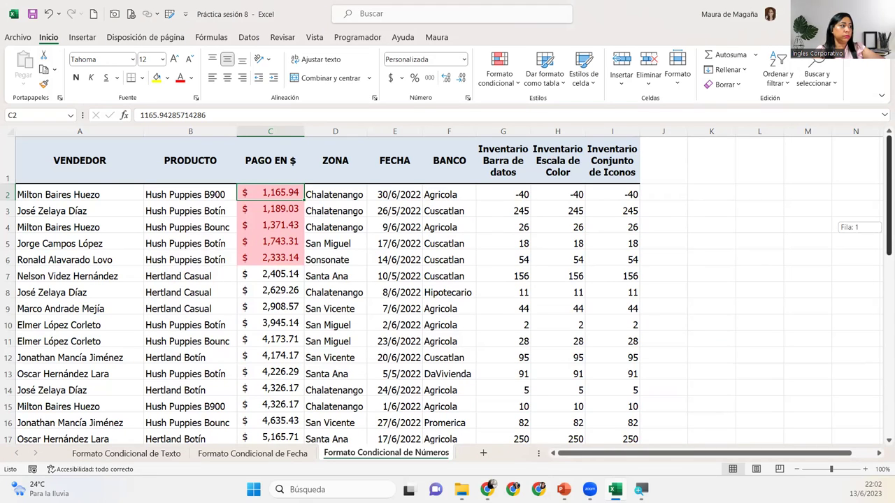
drag(886, 210, 887, 381)
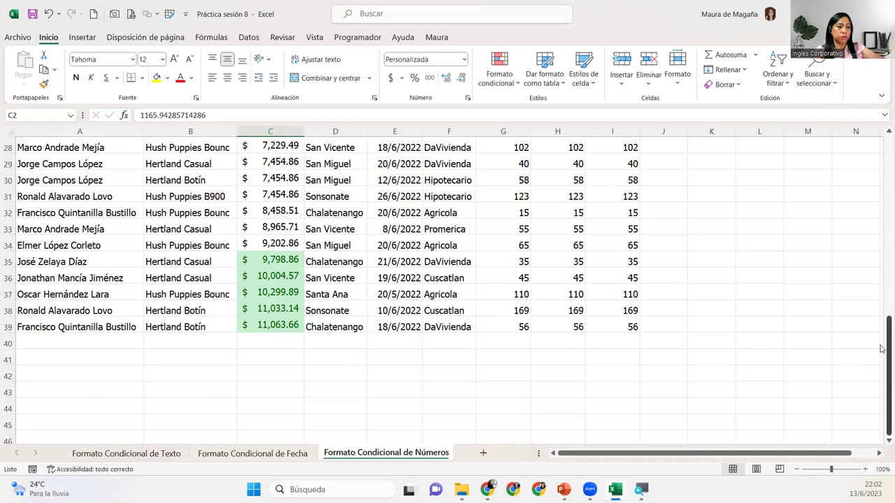
Review the sorted mid-range amounts, 4,226.29 to 7,454.86, and select the whole column C
scroll(881, 362, up, 1)
scroll(881, 361, up, 2)
scroll(881, 361, up, 1)
scroll(881, 361, up, 1)
scroll(881, 362, up, 1)
scroll(880, 361, up, 1)
scroll(881, 362, up, 1)
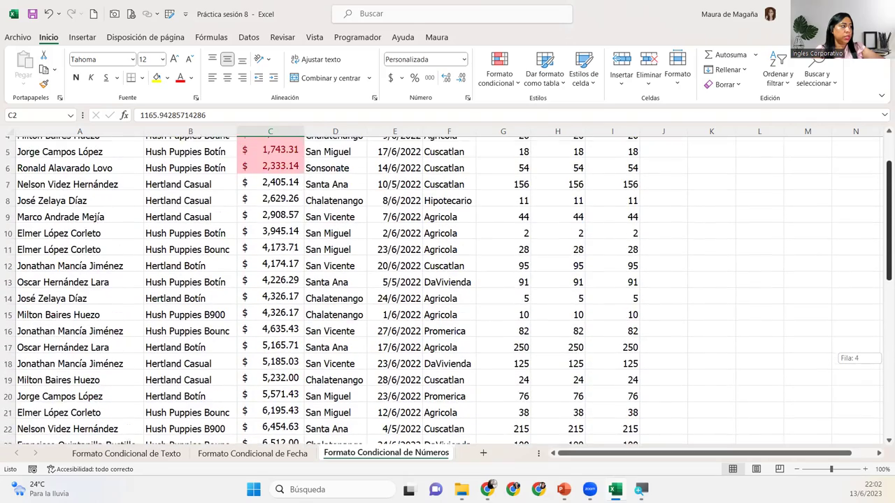
scroll(881, 362, down, 1)
scroll(881, 361, down, 2)
scroll(881, 362, up, 4)
scroll(881, 361, down, 3)
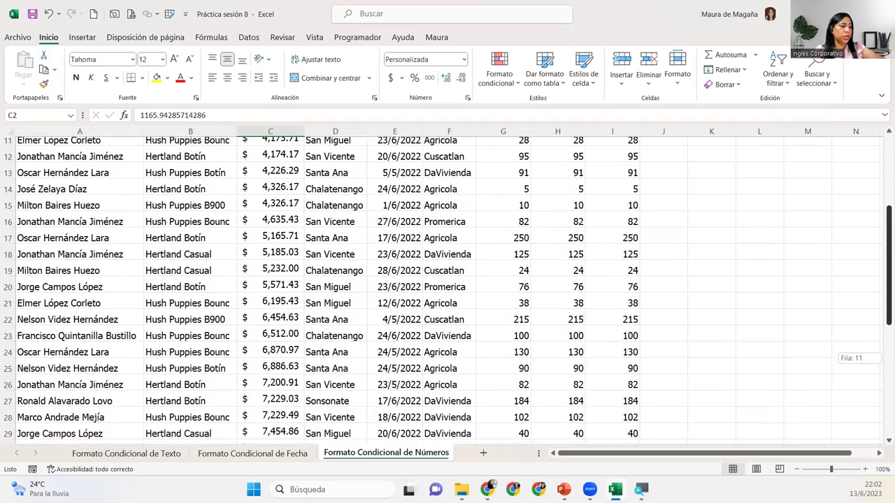
mouse_move(882, 222)
mouse_down()
mouse_move(886, 289)
mouse_move(887, 235)
mouse_up()
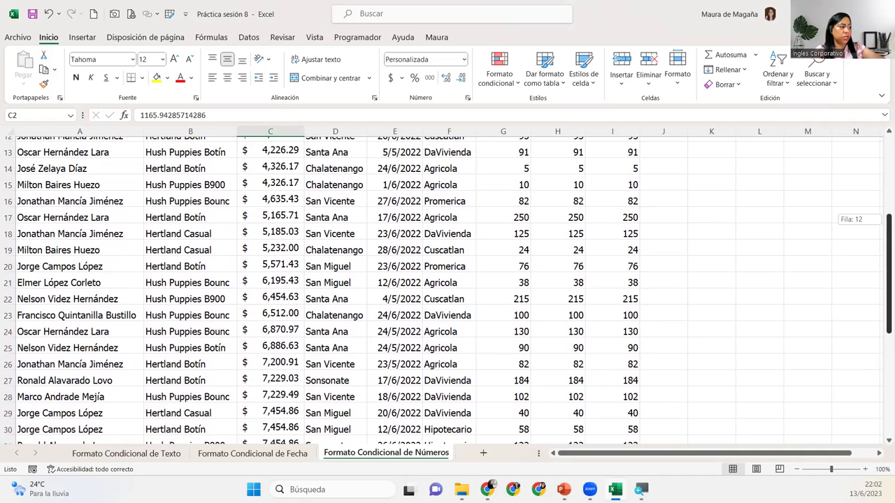
drag(887, 235, 887, 235)
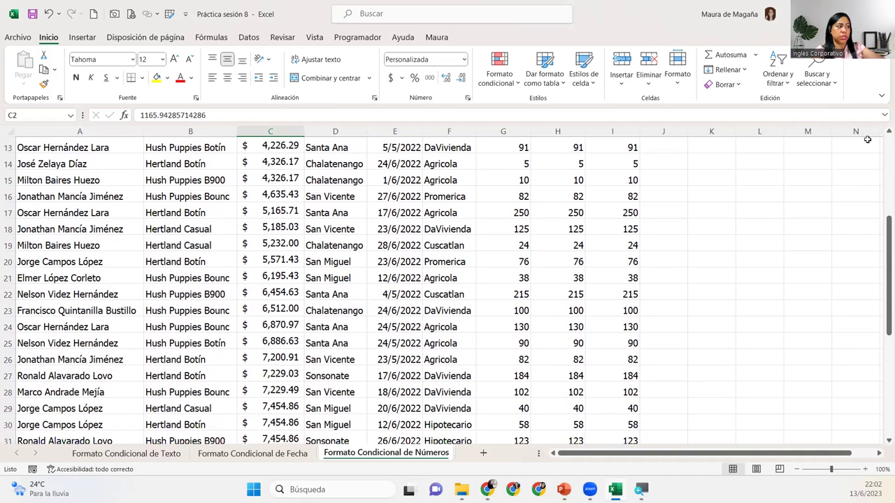
click(292, 132)
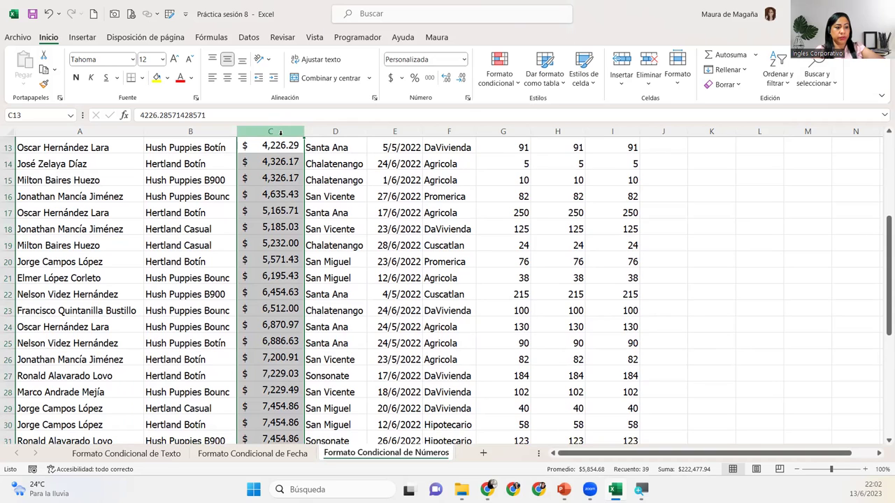
Add an Entre highlight rule for 5500 to 7000 with yellow fill and dark yellow text
click(507, 68)
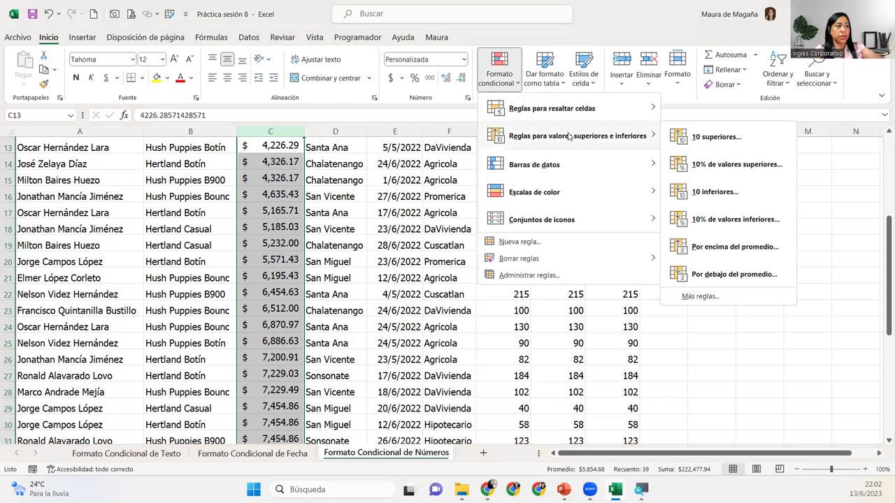
mouse_move(551, 108)
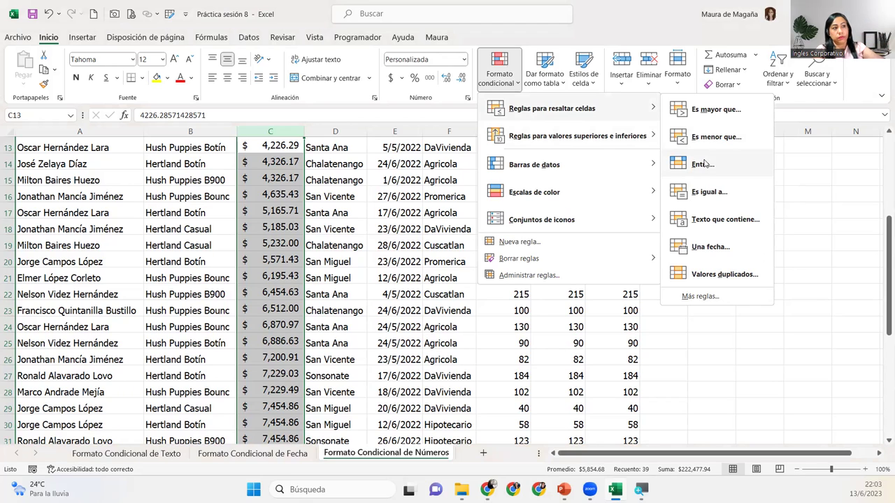
click(703, 164)
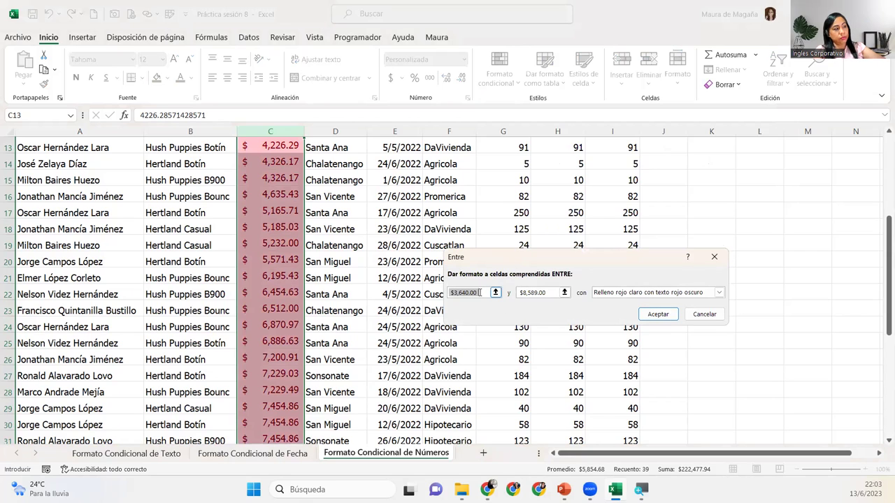
text(5)
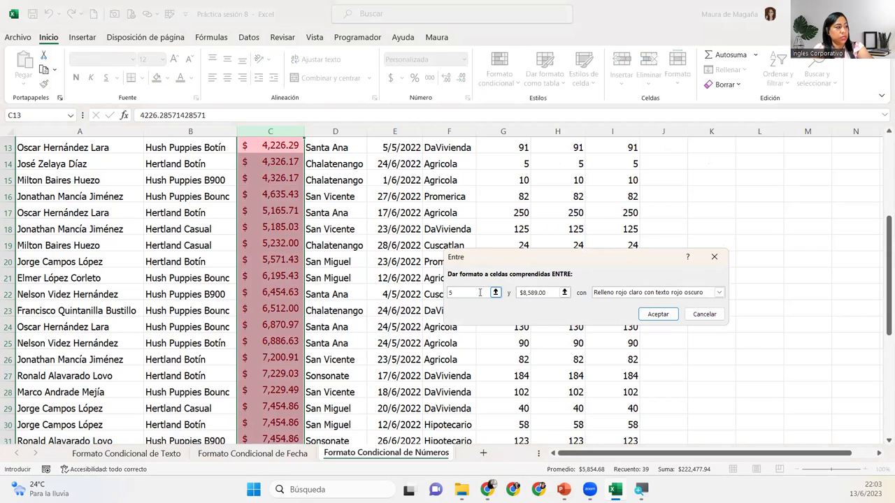
text(500)
key(Tab)
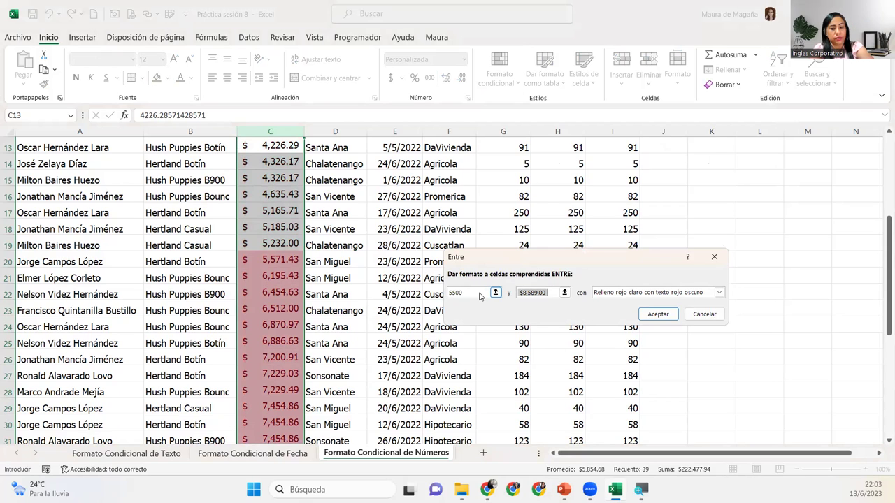
text(7000)
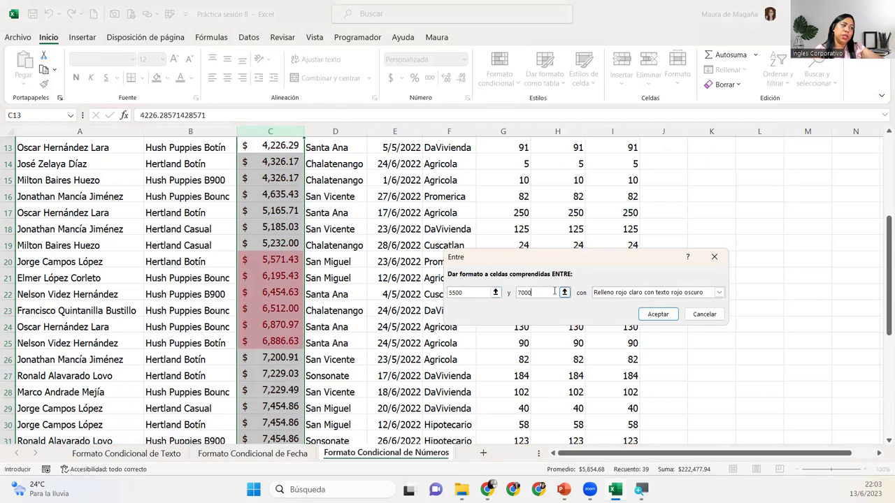
click(719, 293)
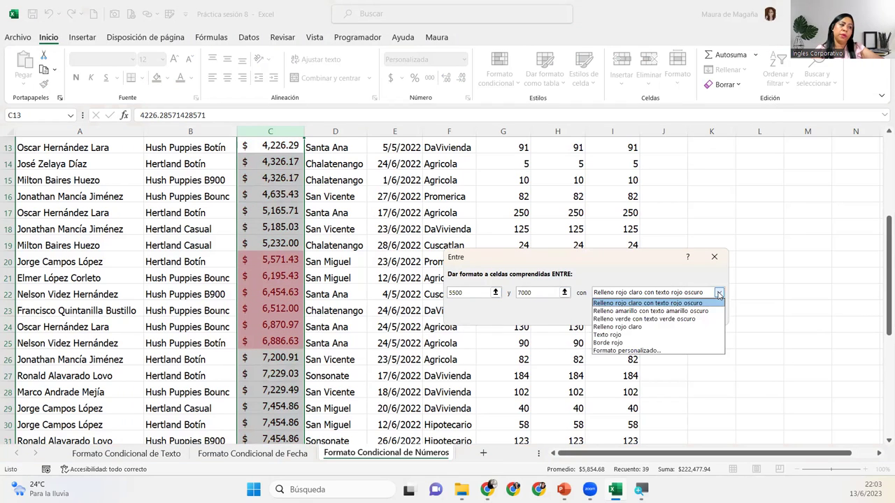
click(683, 311)
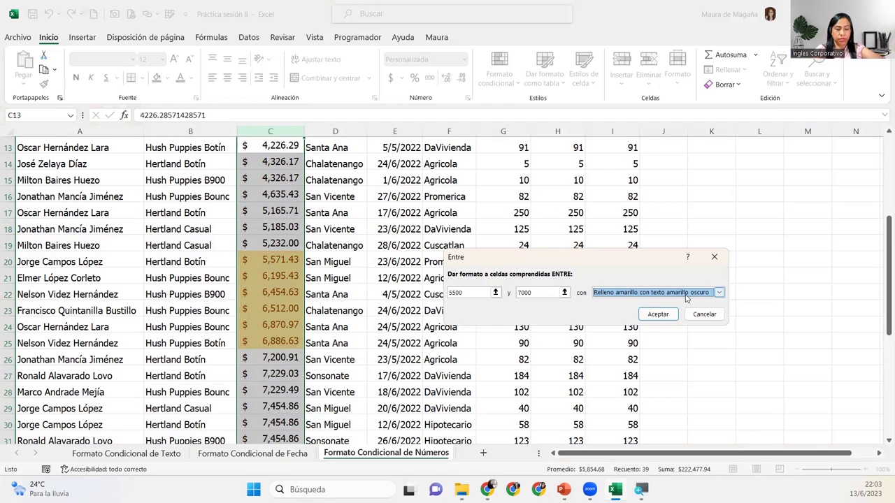
click(658, 316)
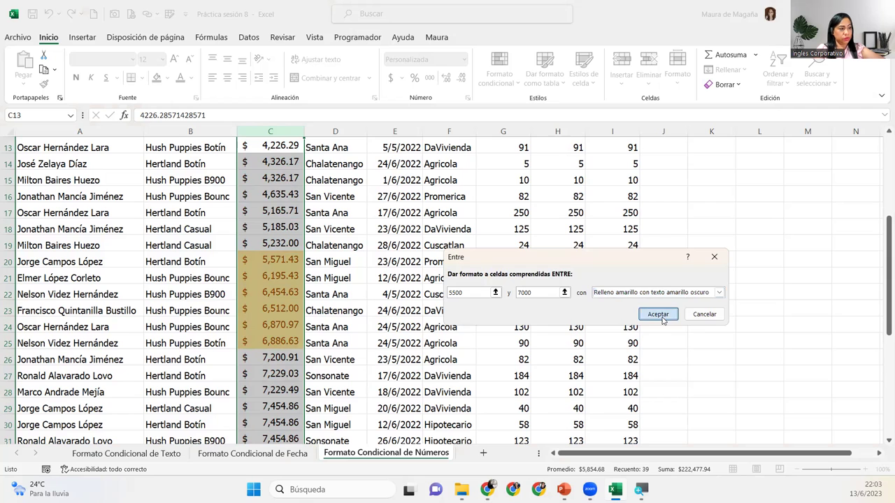
Deselect the column, check the highlights and save the workbook
click(284, 277)
mouse_move(882, 241)
mouse_down()
mouse_move(882, 265)
mouse_move(885, 140)
mouse_up()
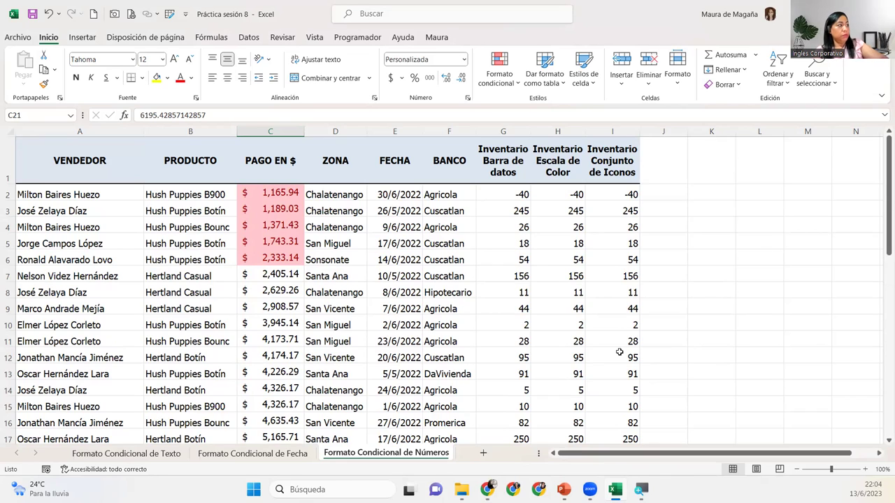
click(32, 14)
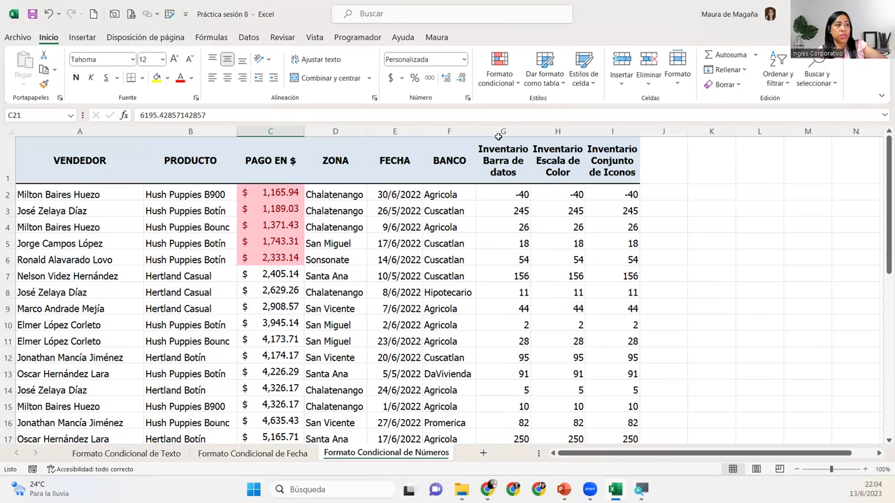
Select the three Inventario columns G to I
drag(503, 131, 620, 145)
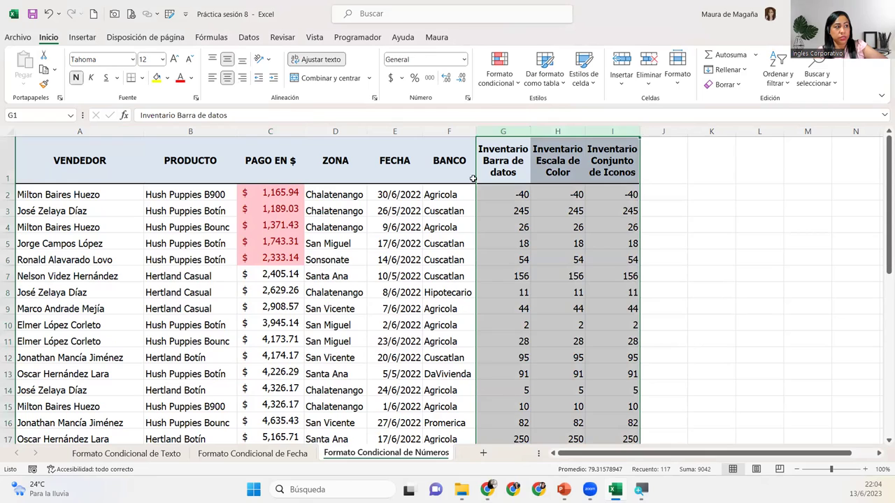
click(503, 170)
click(557, 168)
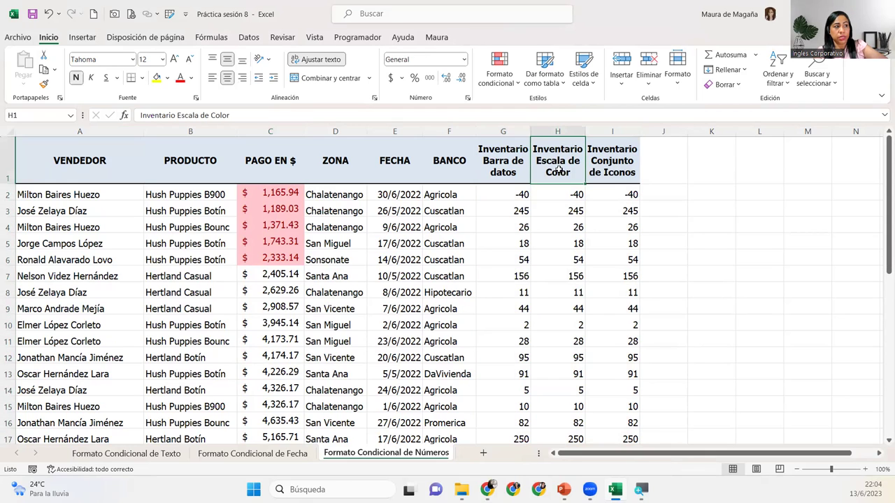
click(612, 180)
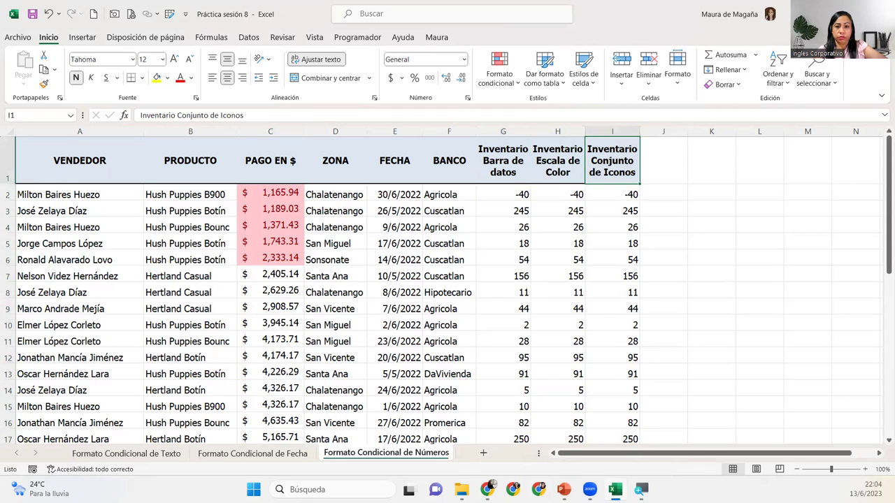